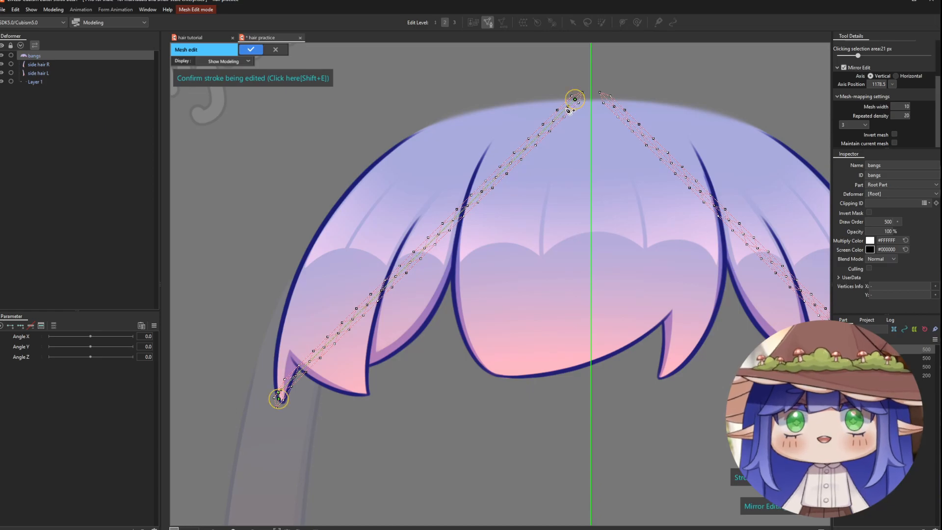
Step: Trace the bangs' outer outline from the crown down to the side tip with a mirrored three-line mesh stroke and confirm it
left_click(479, 120)
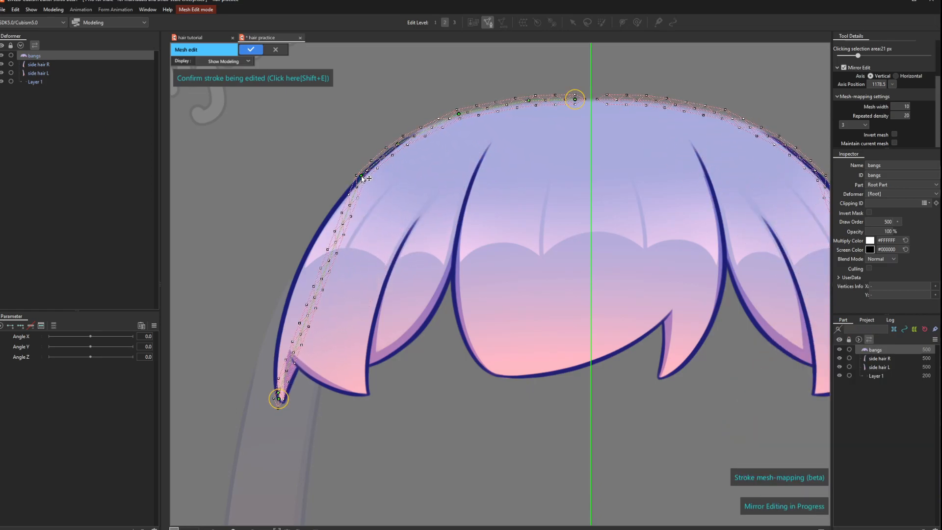
scroll(277, 386, "up", 5)
scroll(275, 384, "down", 7)
scroll(392, 240, "up", 6)
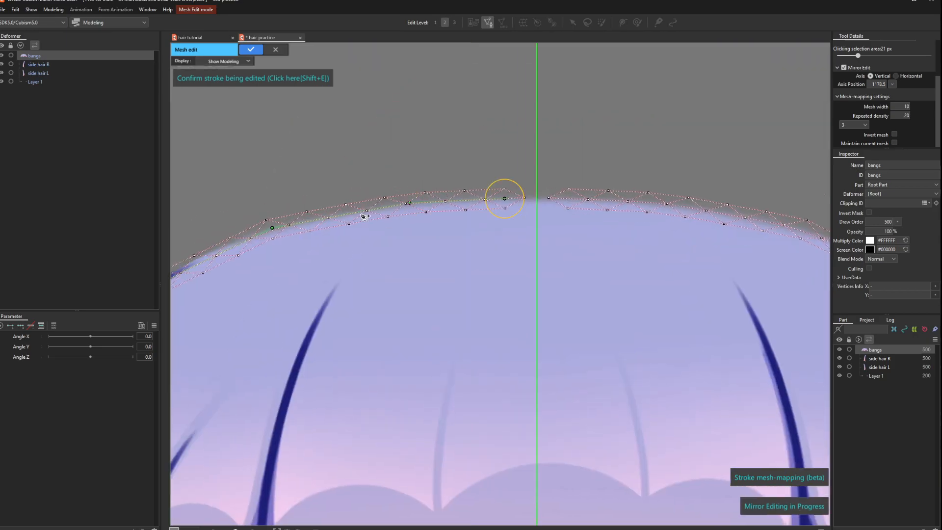
key("shift+e")
Step: Trace the dark line of the bangs' side strand down to its tip with a mirrored mesh stroke and confirm it
scroll(387, 223, "down", 3)
left_click(435, 141)
left_click(372, 381)
left_click(387, 254)
key("shift+e")
Step: Trace the side strand's curved lower edge up to the notch beside the centre lock with a mirrored mesh stroke and confirm it
left_click_drag(372, 367, 260, 412)
left_click(283, 385)
left_click(292, 378)
left_click(378, 263)
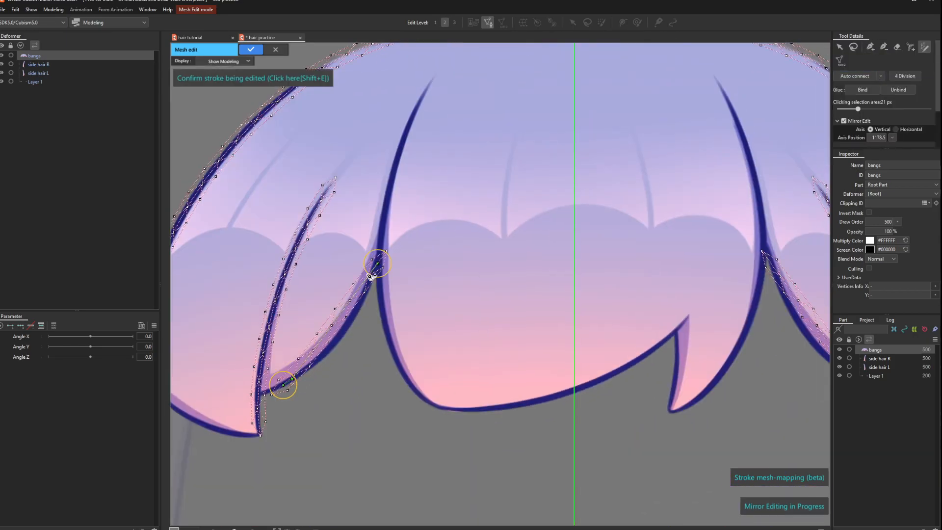
key("shift+e")
Step: Add mesh vertices along the inner edge of the bangs' side strand and turn off mirror editing
scroll(311, 370, "up", 4)
scroll(300, 373, "down", 6)
scroll(295, 374, "up", 5)
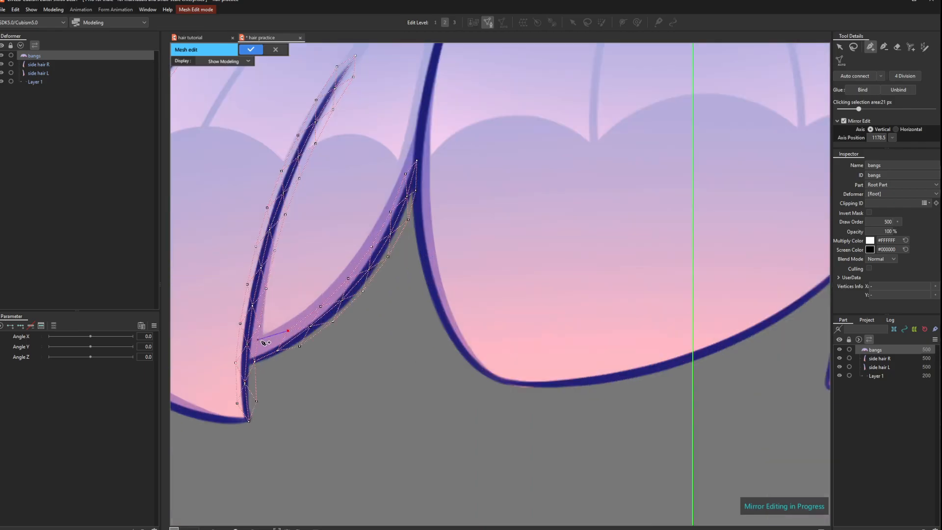
scroll(286, 375, "down", 4)
left_click(844, 120)
scroll(302, 351, "up", 5)
left_click(443, 186)
scroll(422, 221, "down", 5)
scroll(643, 245, "up", 5)
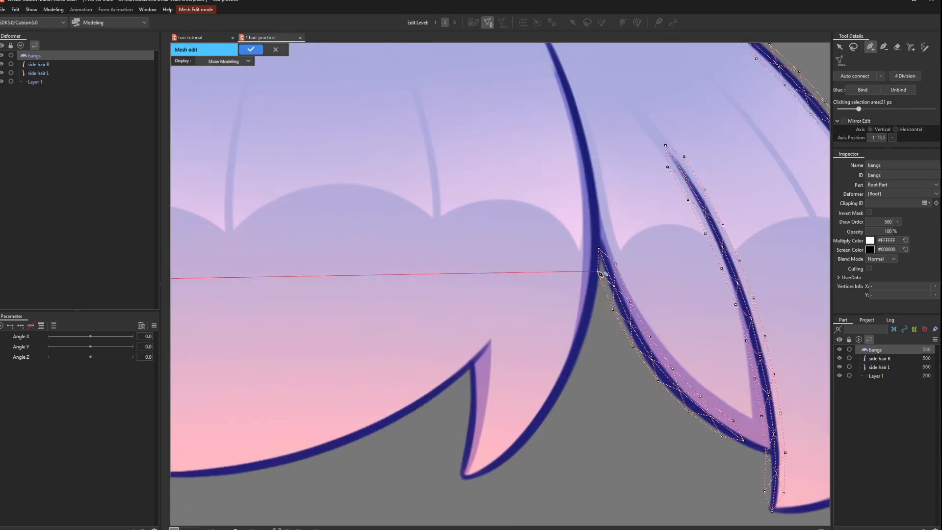
Step: Add mesh vertices around the side strand tips and along the centre lock's asymmetrical lower edge and notch
scroll(628, 260, "down", 6)
scroll(322, 310, "up", 6)
scroll(314, 314, "up", 2)
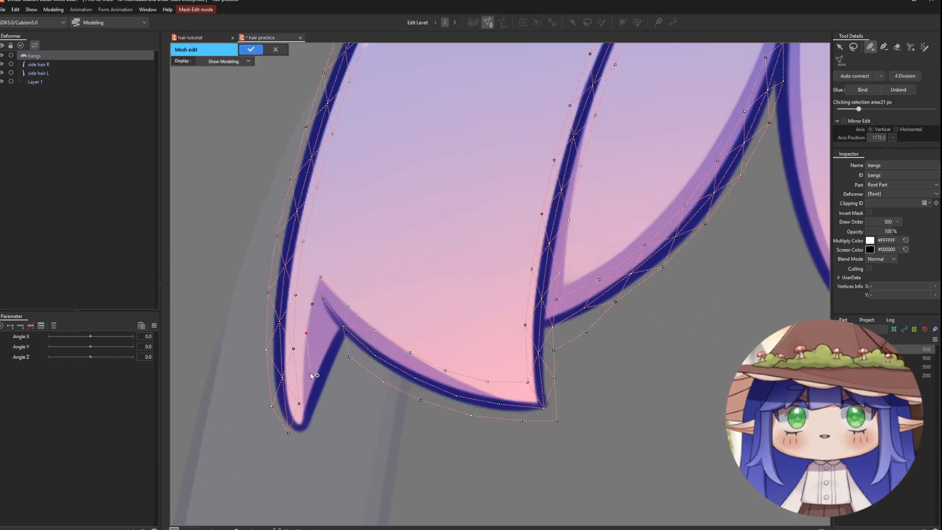
scroll(304, 393, "down", 6)
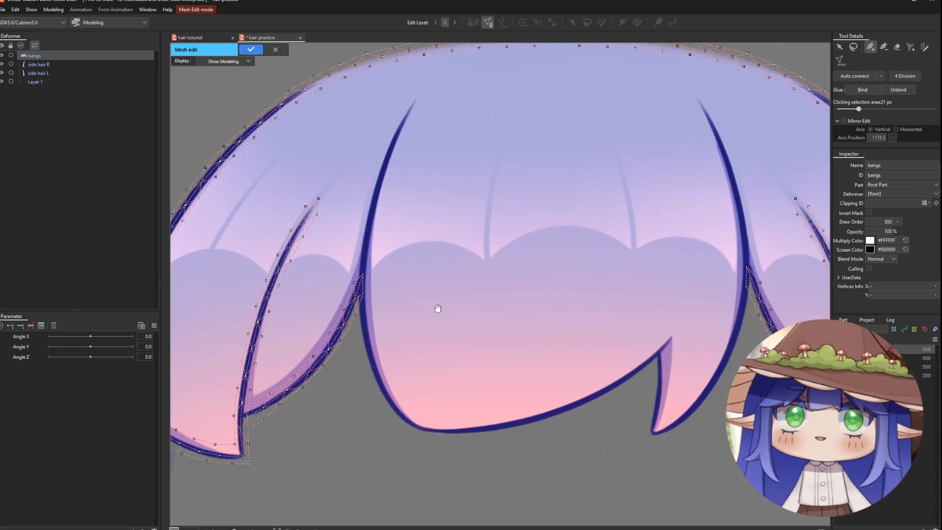
scroll(436, 319, "up", 5)
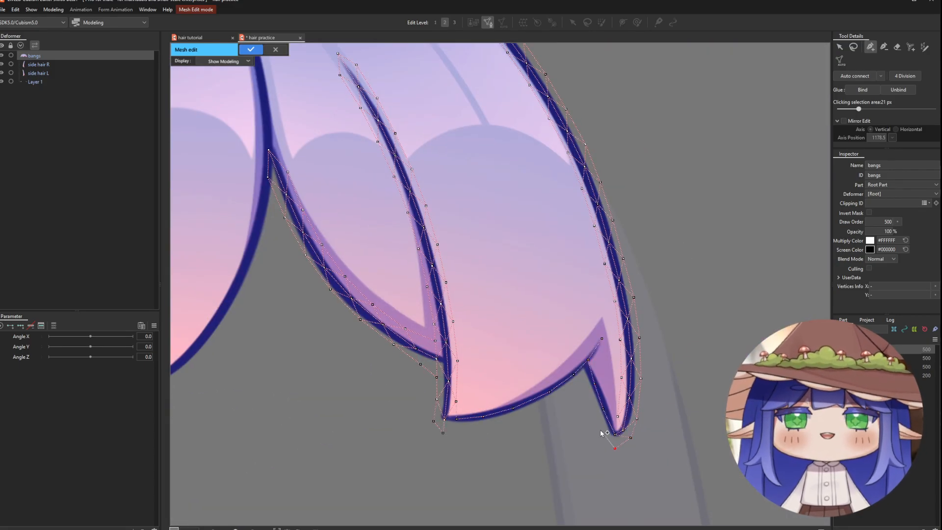
scroll(479, 404, "up", 2)
scroll(454, 343, "down", 4)
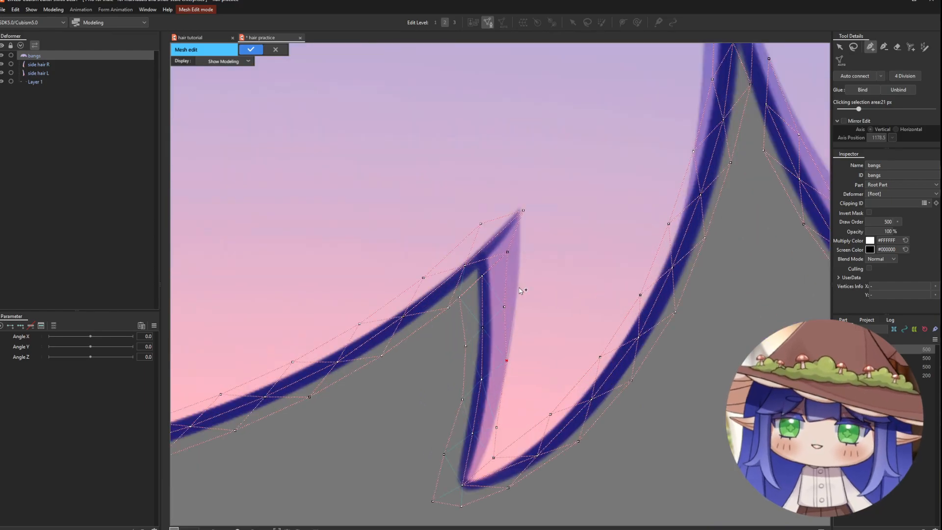
scroll(383, 308, "down", 3)
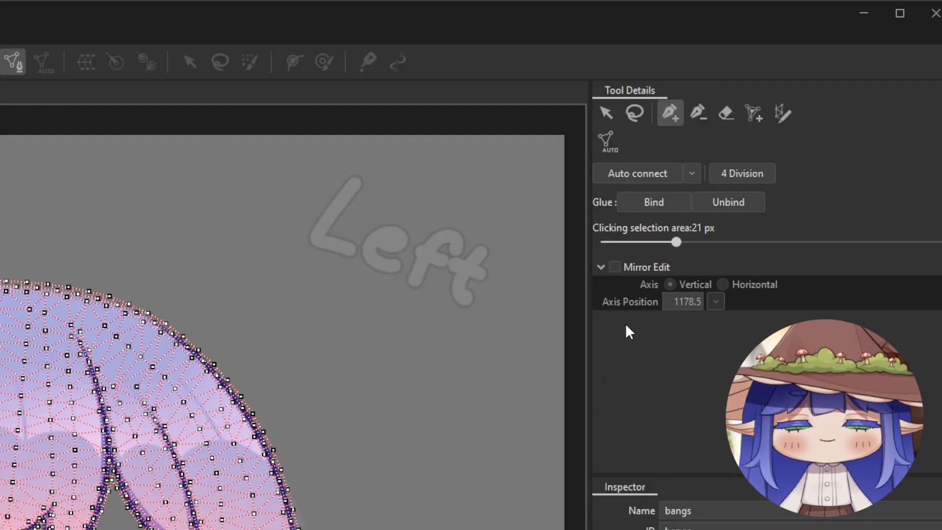
Step: Draw sample mesh strokes over the Left label with 2 and 3 mesh lines, mesh width 10 and repeated density 20
left_click(779, 114)
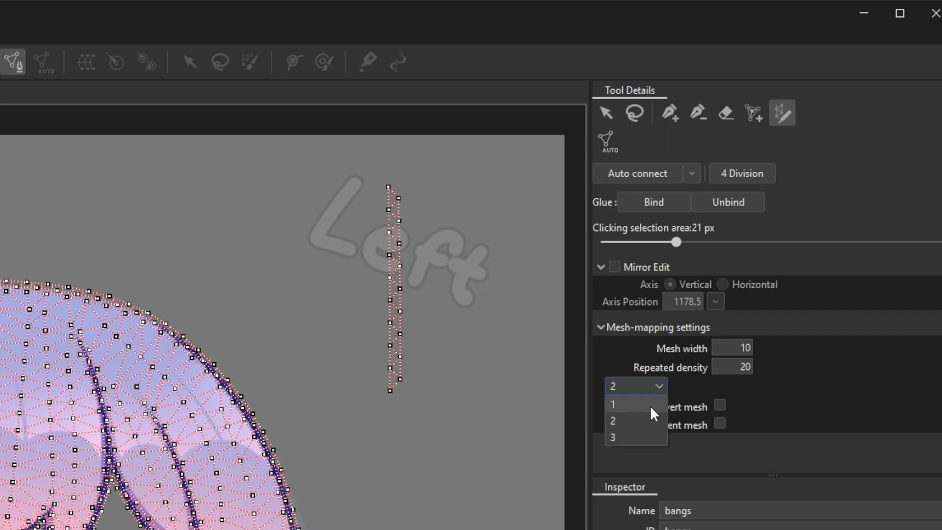
left_click(633, 437)
left_click_drag(442, 188, 455, 378)
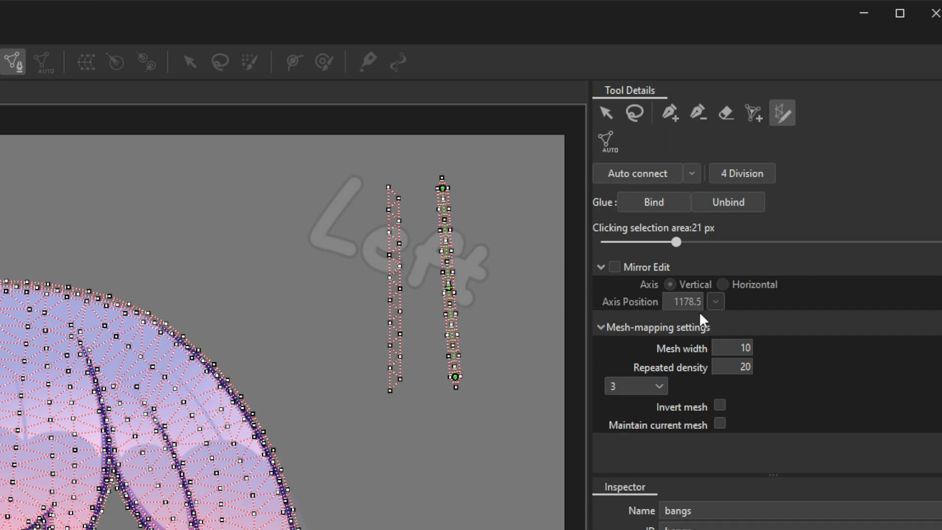
scroll(549, 255, "up", 5)
scroll(463, 263, "down", 1)
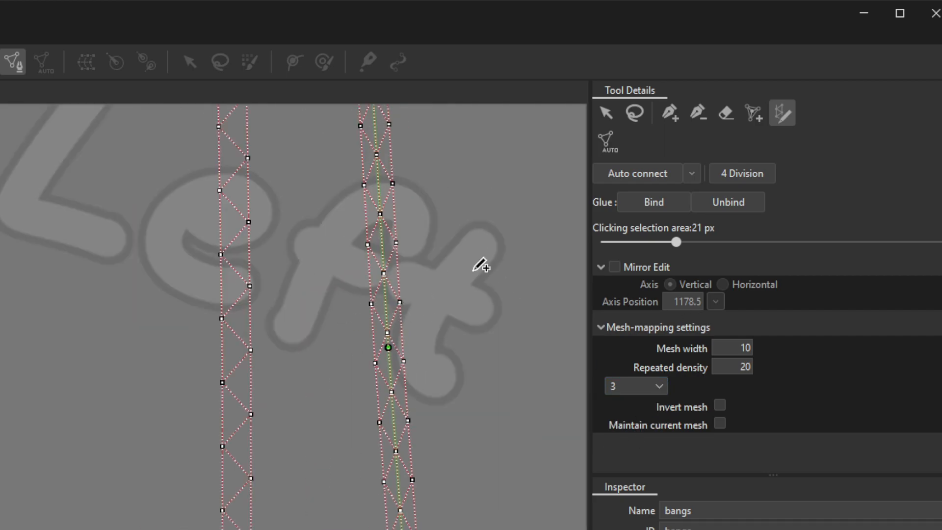
Step: Draw another two sample mesh strokes beside the existing ones, one with 1 mesh line and one with 3
left_click(650, 391)
left_click(639, 401)
left_click_drag(153, 125, 161, 425)
left_click(638, 386)
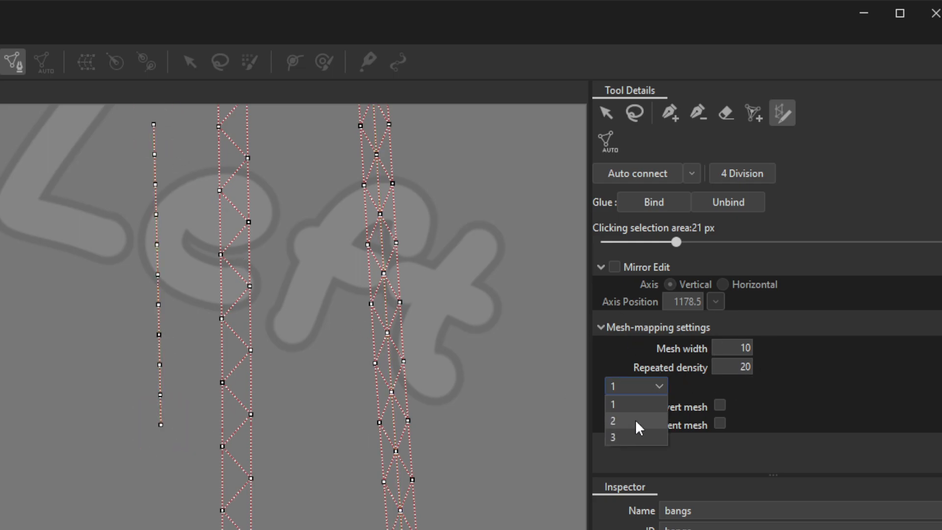
left_click(633, 437)
scroll(100, 377, "down", 2)
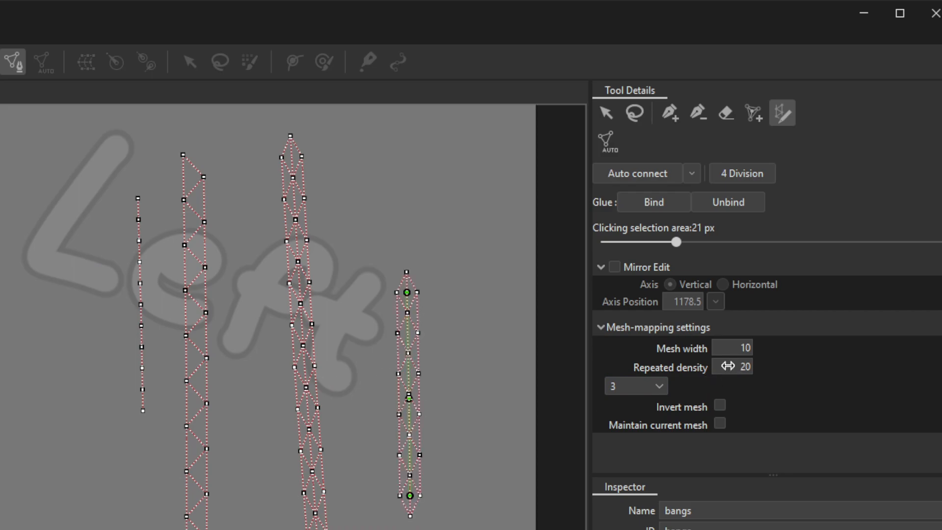
left_click_drag(734, 348, 735, 386)
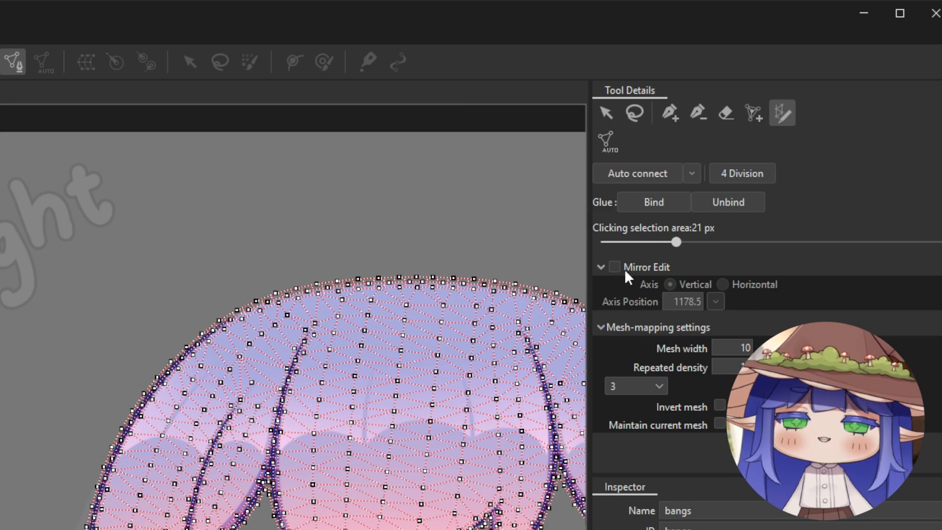
Step: Turn on mirror editing about a vertical axis, try adding mirrored vertices above the bangs, and undo them
left_click(614, 267)
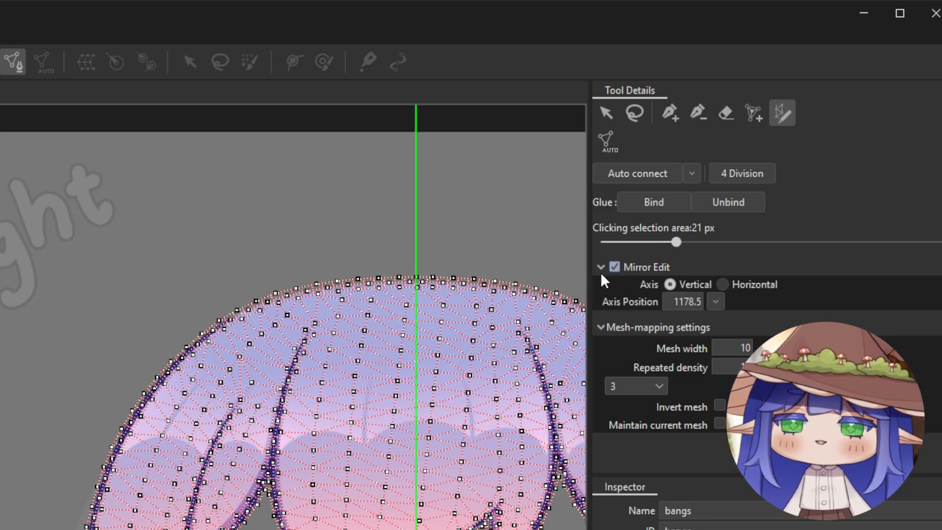
left_click(664, 114)
left_click(354, 187)
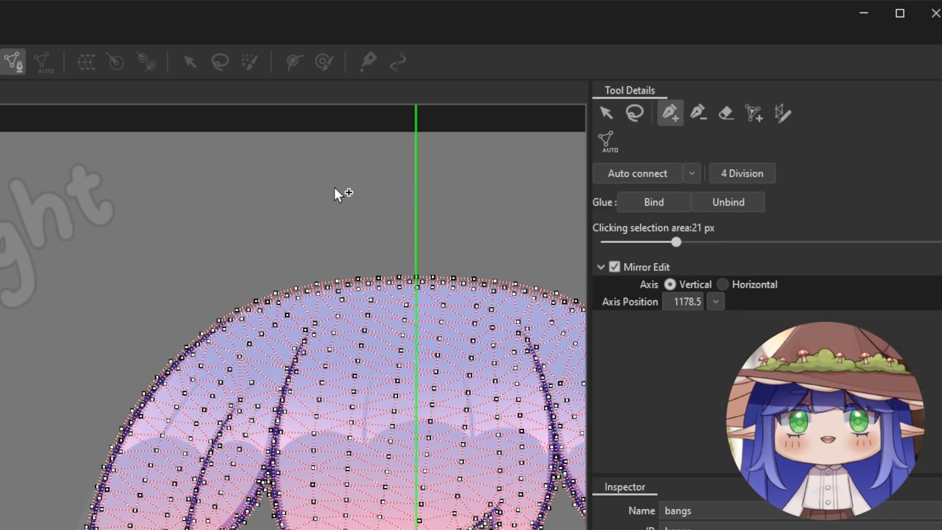
left_click(322, 194)
left_click(297, 214)
left_click(281, 227)
key("ctrl+z")
key("ctrl+z")
key("ctrl+z")
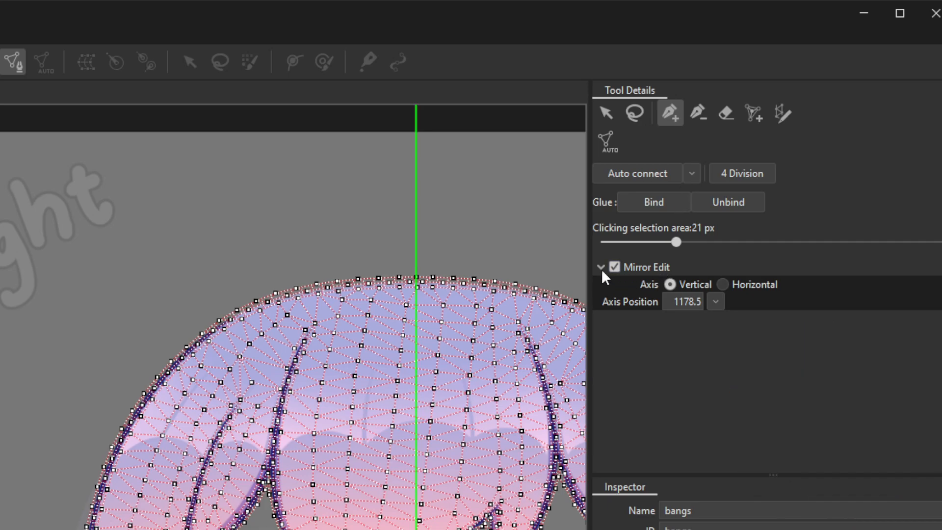
Step: Set the mirror axis position to the center of the canvas
left_click(600, 265)
left_click(599, 264)
left_click(716, 301)
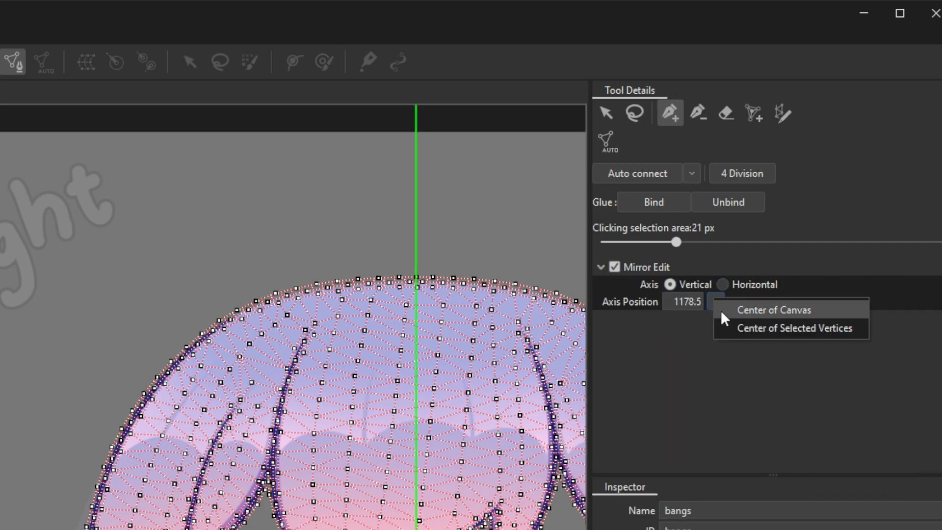
left_click(739, 318)
left_click(716, 301)
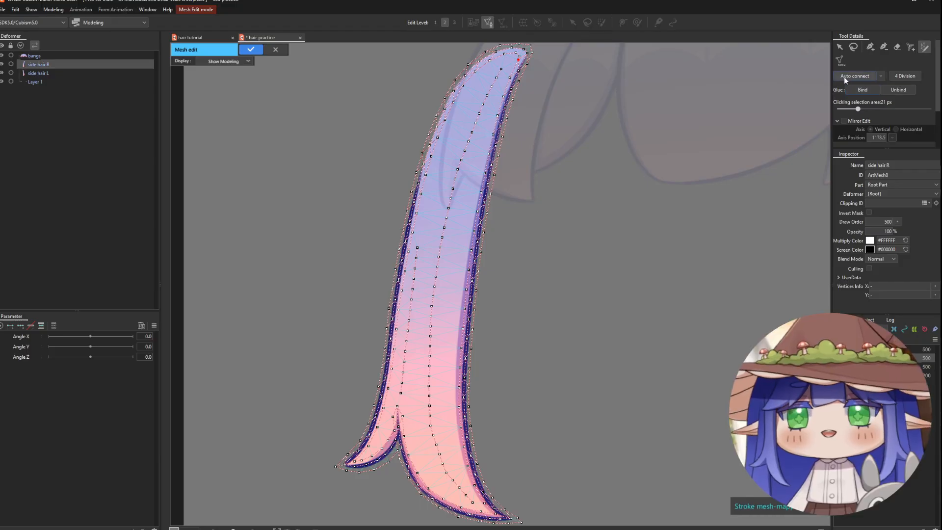
Step: Confirm the side hair R mesh, then reopen it for mesh editing and copy all of its vertices
left_click(253, 51)
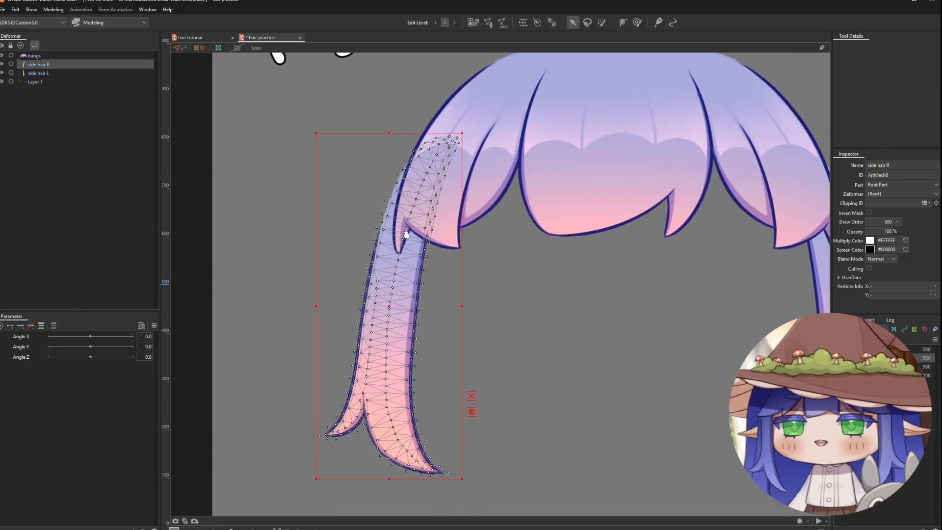
left_click(489, 23)
left_click(840, 48)
left_click_drag(492, 119, 264, 515)
left_click(256, 49)
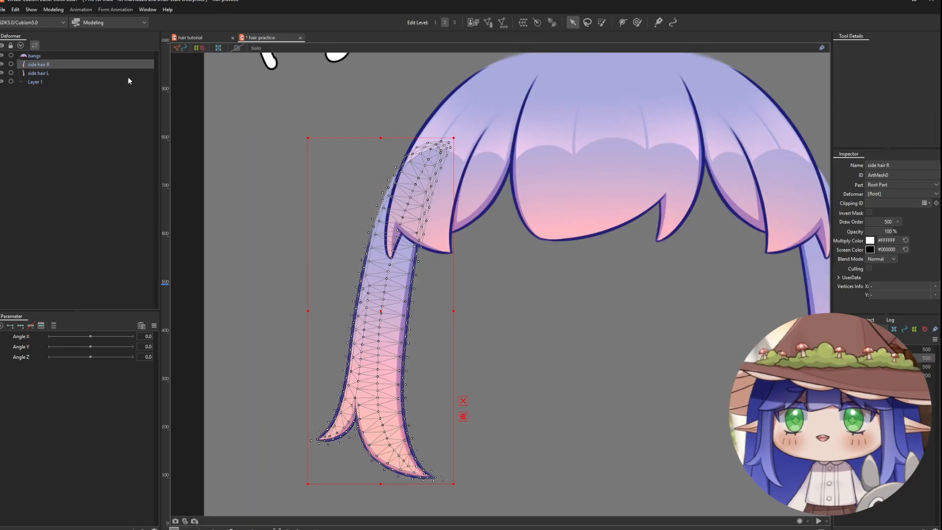
Step: Open the side hair L mesh for editing and erase its existing rectangular mesh completely
left_click(73, 73)
left_click(488, 22)
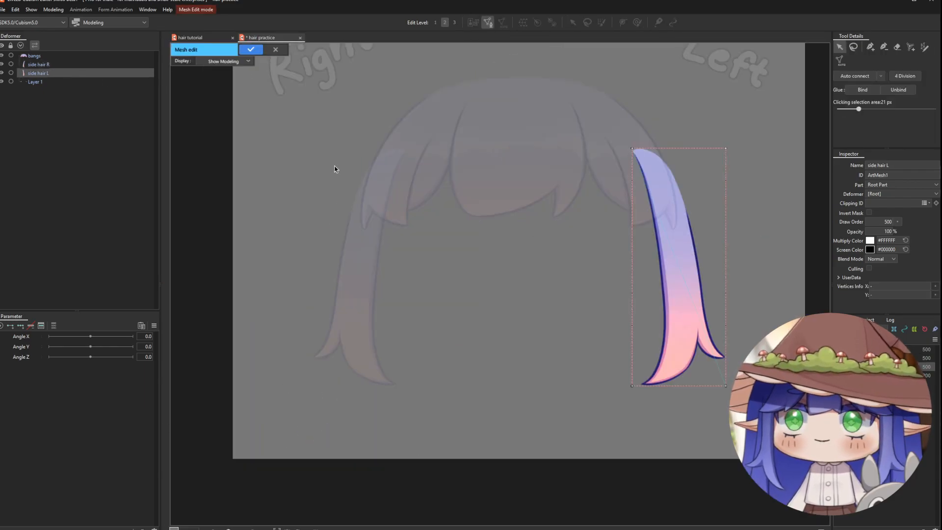
left_click(897, 48)
left_click_drag(677, 340, 860, 91)
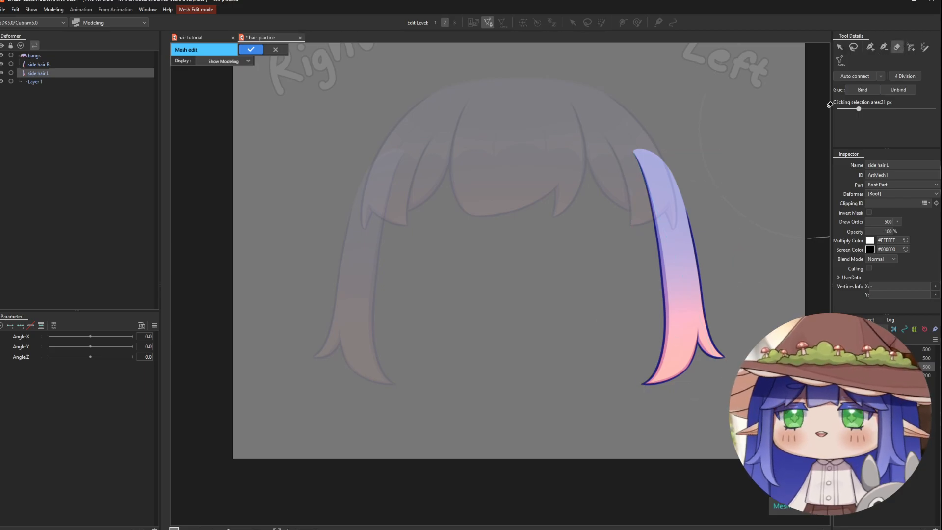
Step: Paste the copied mesh into side hair L, flip it horizontally onto the artwork, and confirm the mesh edit
key("ctrl+v")
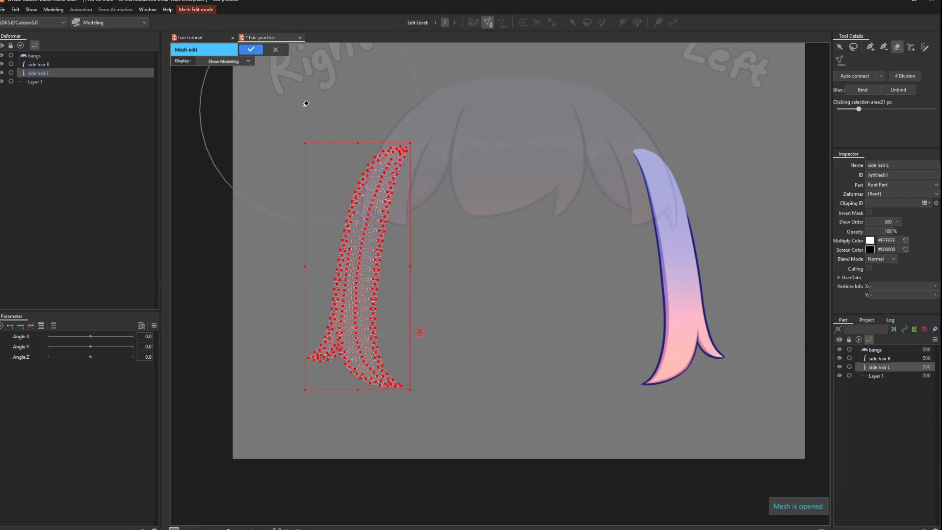
right_click(330, 237)
left_click(360, 239)
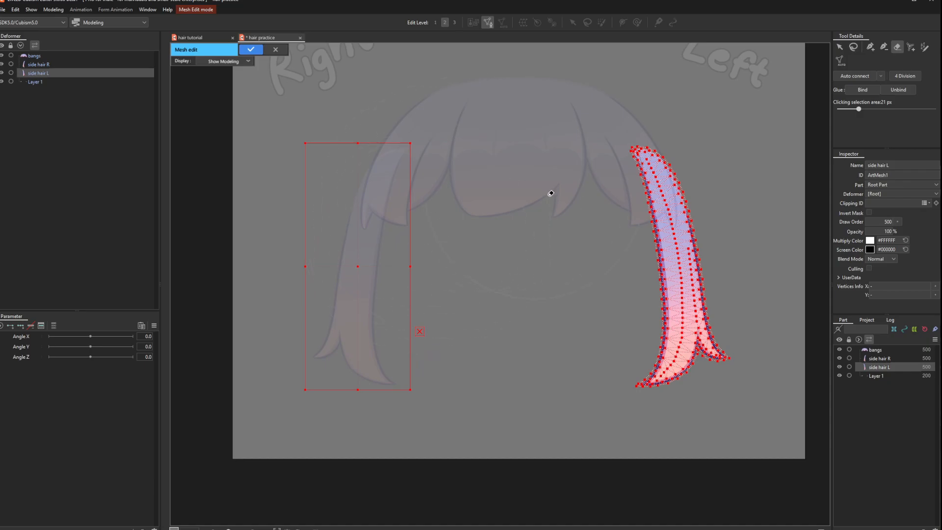
scroll(545, 190, "up", 5)
left_click_drag(600, 291, 478, 242)
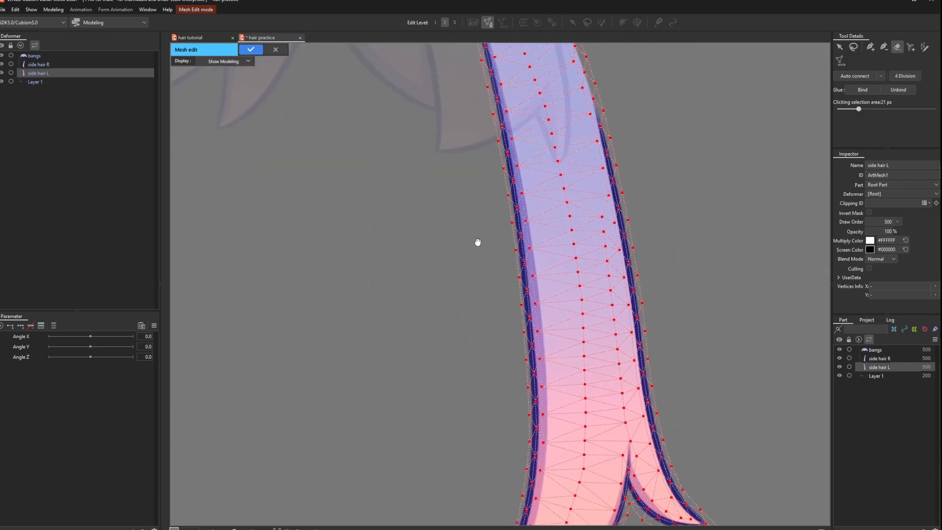
left_click(249, 49)
scroll(532, 311, "down", 10)
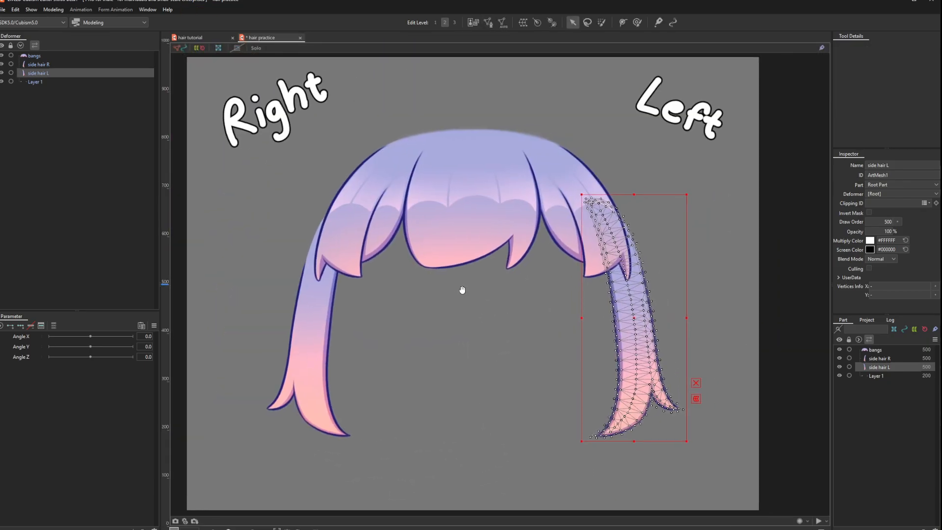
left_click_drag(462, 290, 492, 296)
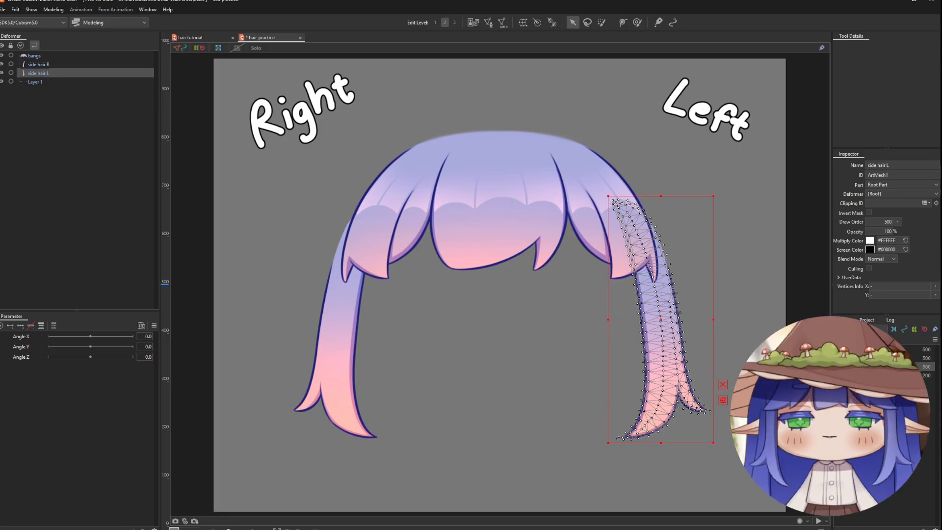
Step: Create a warp deformer named "front hair" as parent of bangs, side hair R and side hair L
left_click(871, 350)
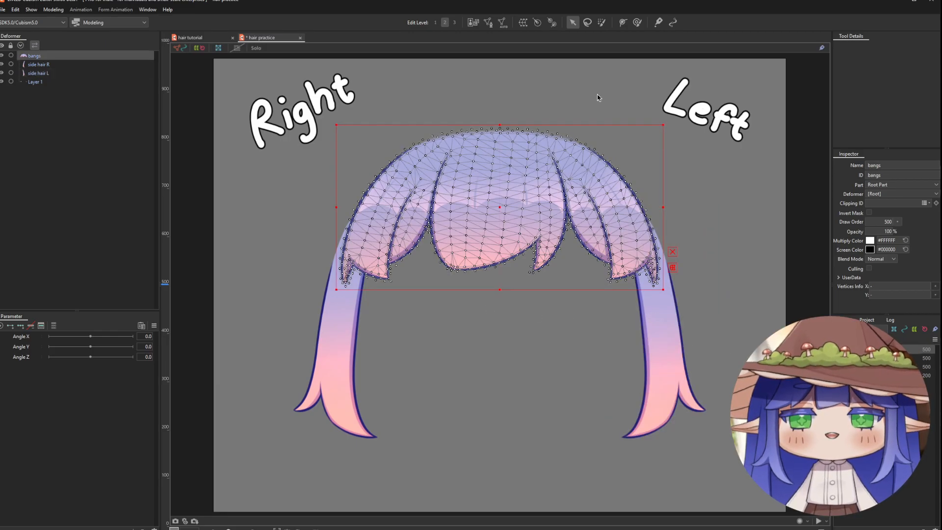
left_click(871, 367, "shift")
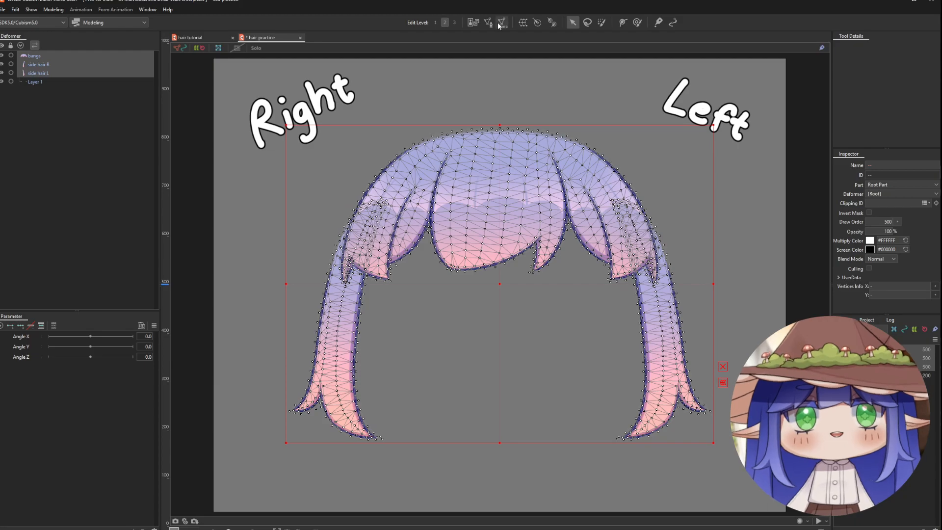
left_click(524, 23)
type("front hair")
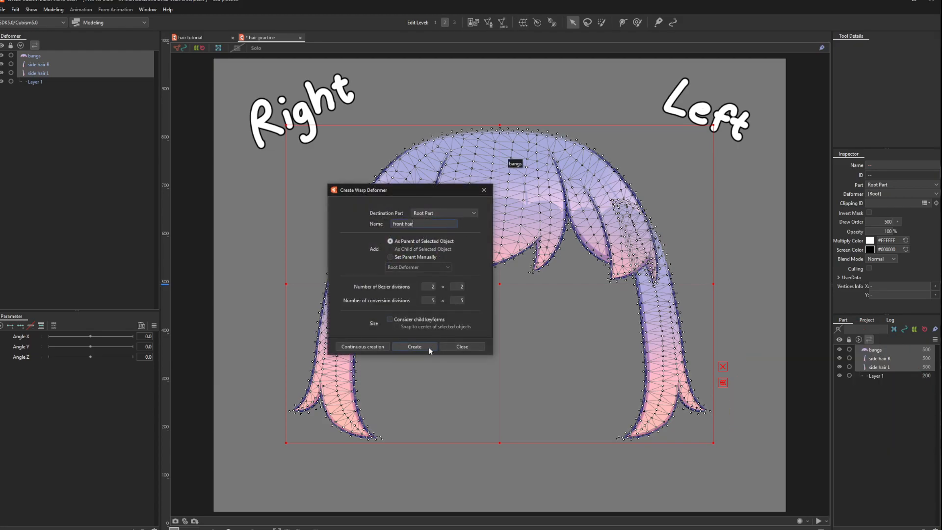
left_click(428, 347)
Step: Create two parameter folders named "head angles" and "hair physics", and select the "hair physics" folder
left_click(23, 336)
type("head angles")
key("Return")
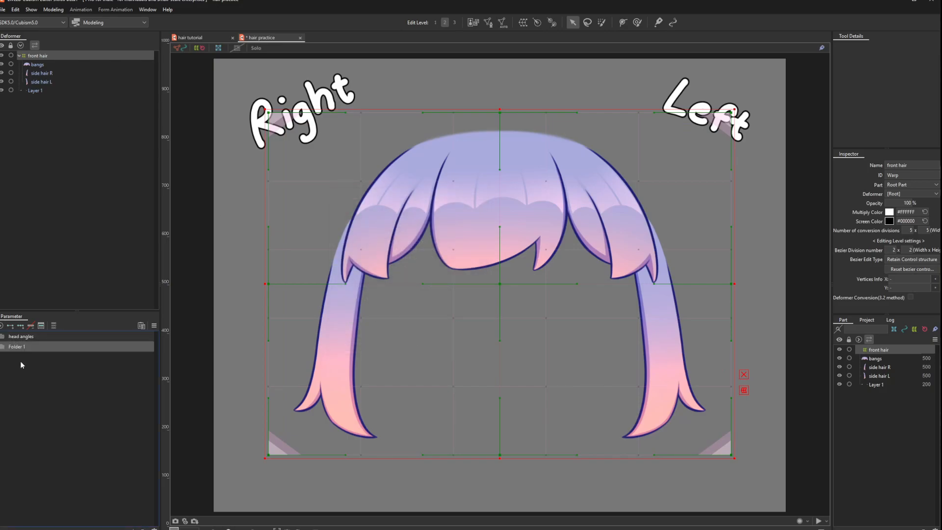
left_click(21, 347)
type("hair phys")
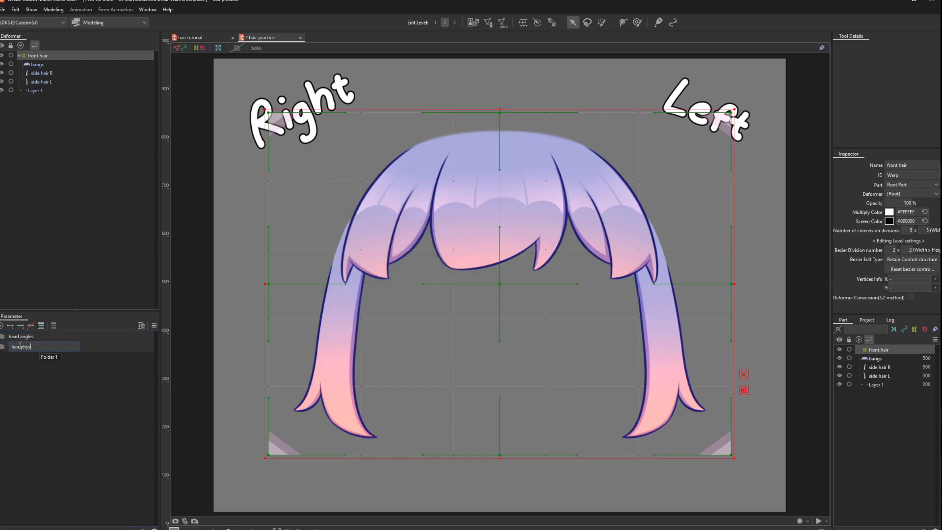
type("ics")
key("Return")
left_click(3, 347)
left_click(25, 350)
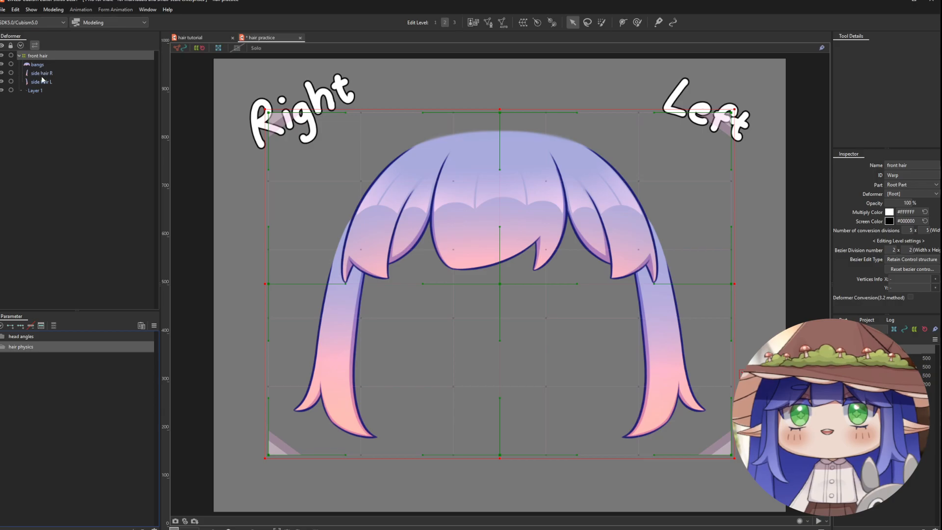
Step: Create a warp deformer named "bangs 1" as parent of the bangs mesh
left_click(113, 64)
left_click(538, 23)
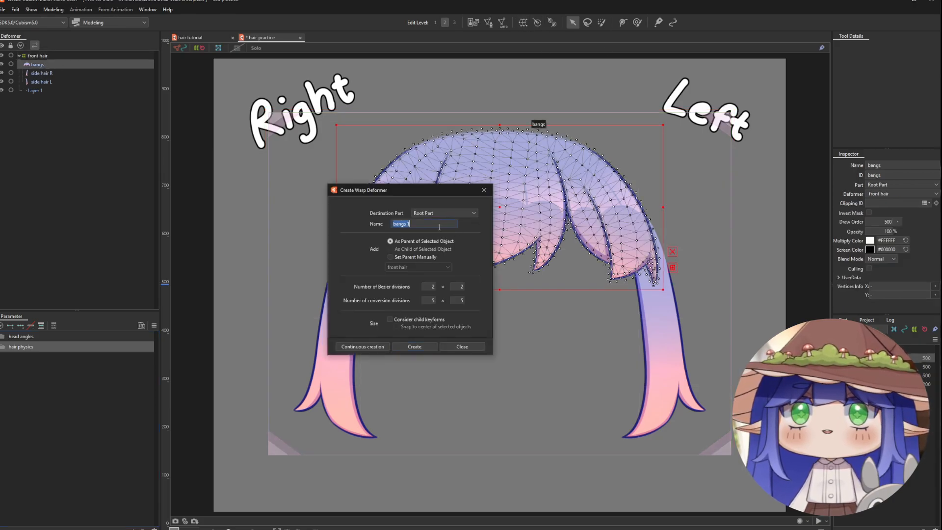
left_click(419, 347)
left_click(40, 91)
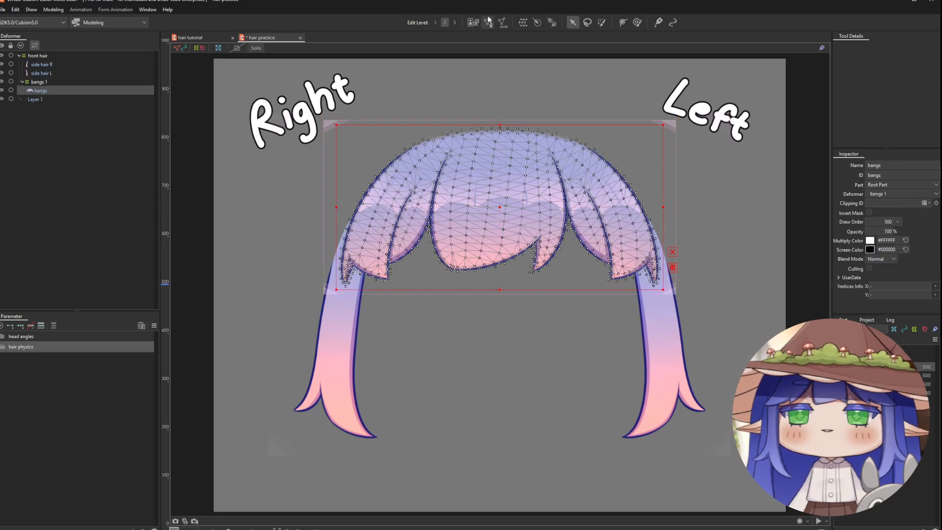
left_click(523, 24)
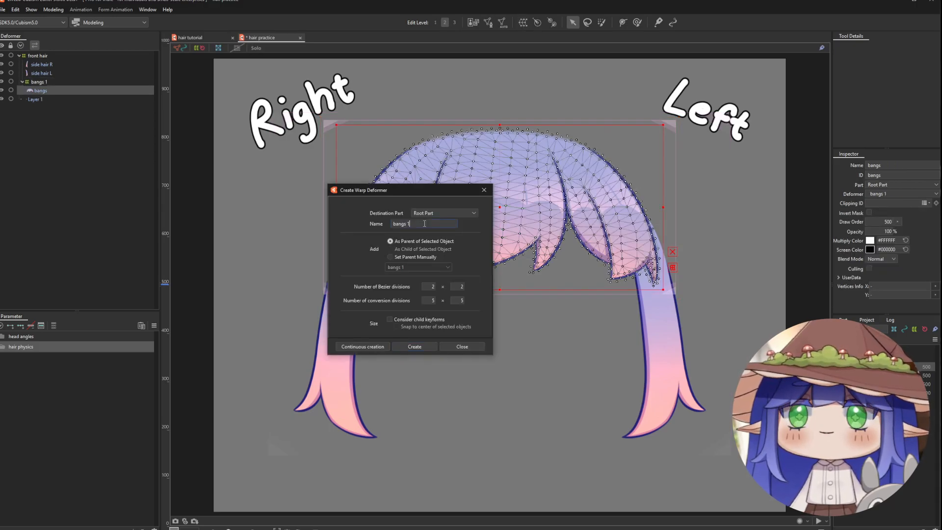
left_click(421, 349)
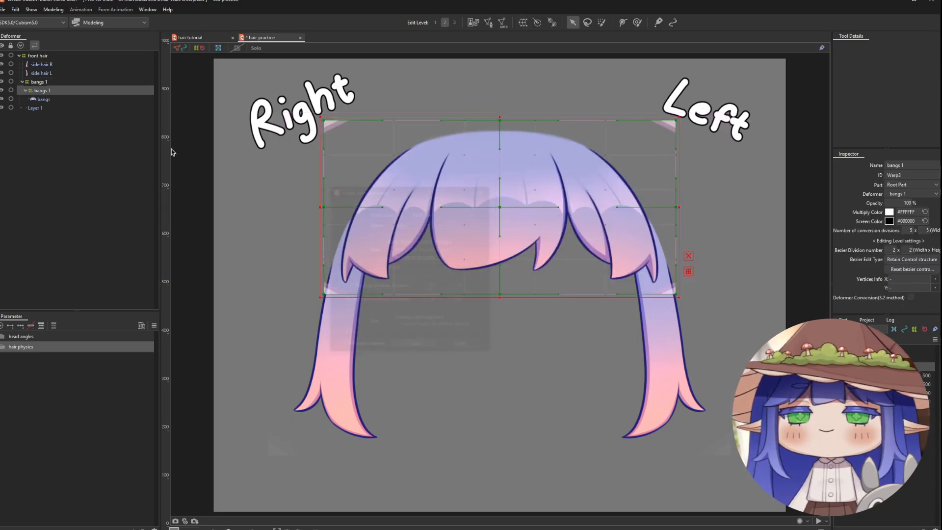
key("ctrl+z")
Step: Rename the bangs warp deformer to "bangs x 1" and nest deformers "bangs x 2" and "bangs x 3" between it and the bangs mesh
left_click(125, 84)
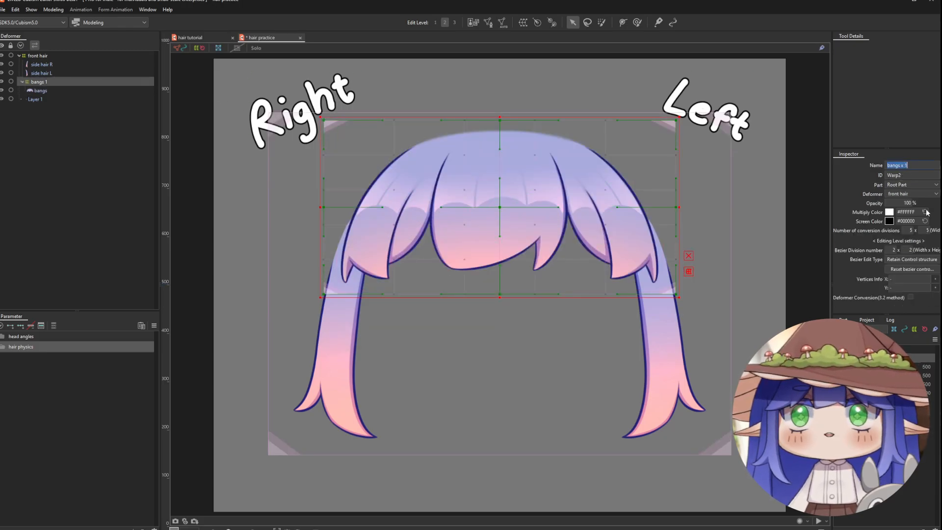
left_click(41, 91)
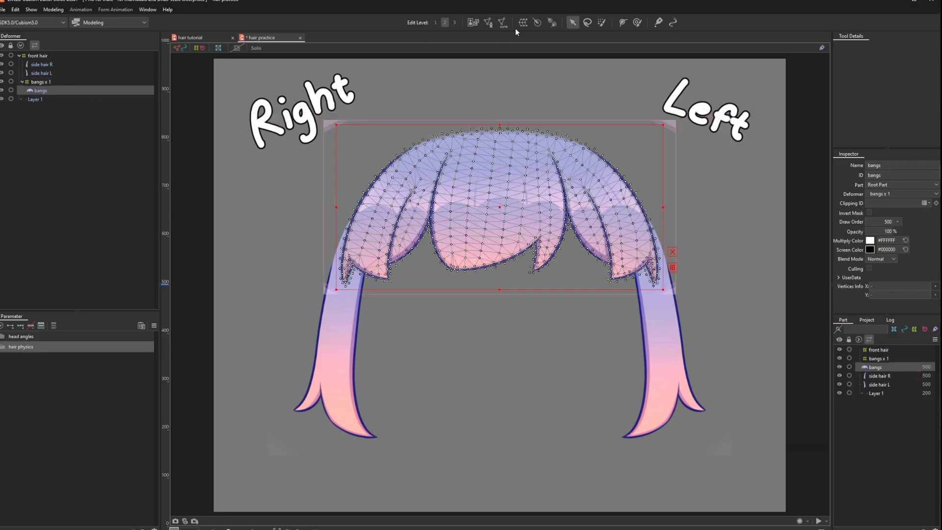
left_click(522, 23)
left_click(420, 342)
left_click(522, 22)
type("bangs x 3")
key("Return")
Step: Set the conversion divisions of deformers bangs x 1, bangs x 2 and bangs x 3 to 10 × 7, and select bangs x 1
scroll(547, 235, "up", 3)
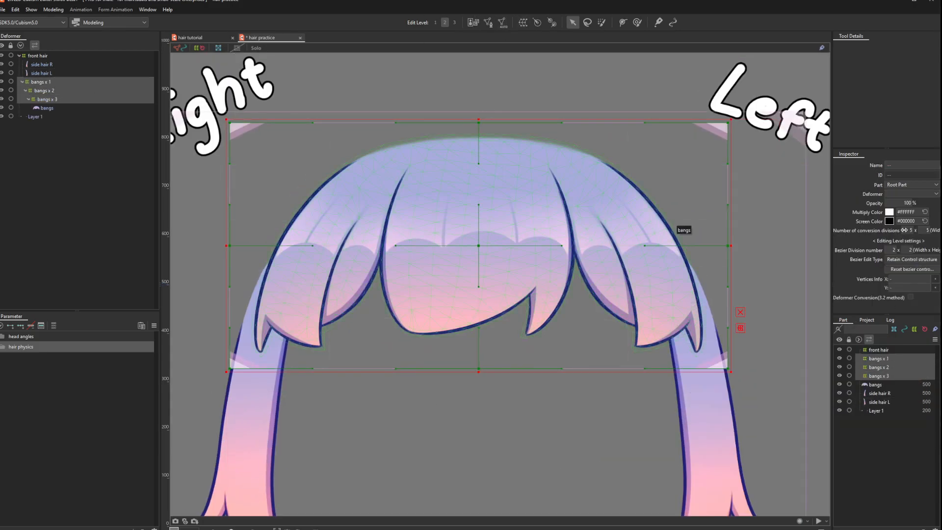
left_click(77, 100)
left_click(69, 82, "shift")
left_click(44, 99)
left_click(44, 83)
left_click(133, 529)
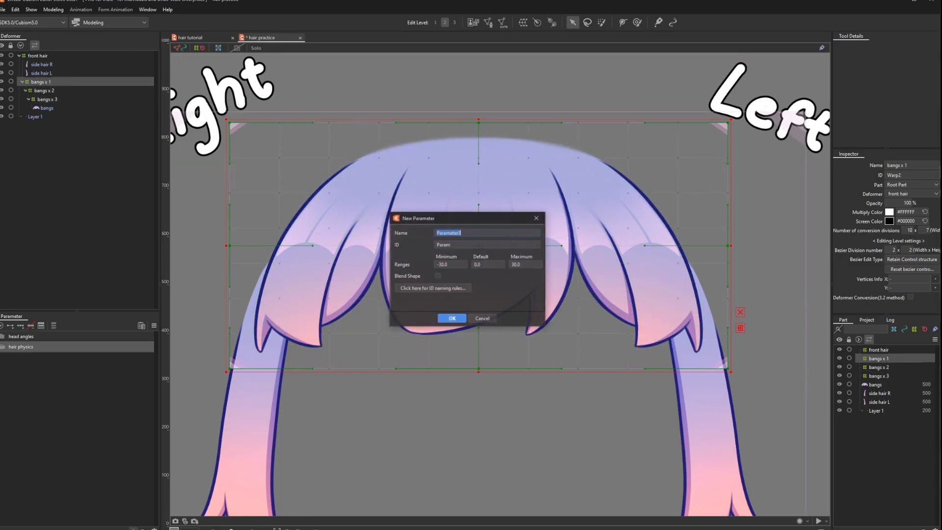
type("bangs x 1")
key("Return")
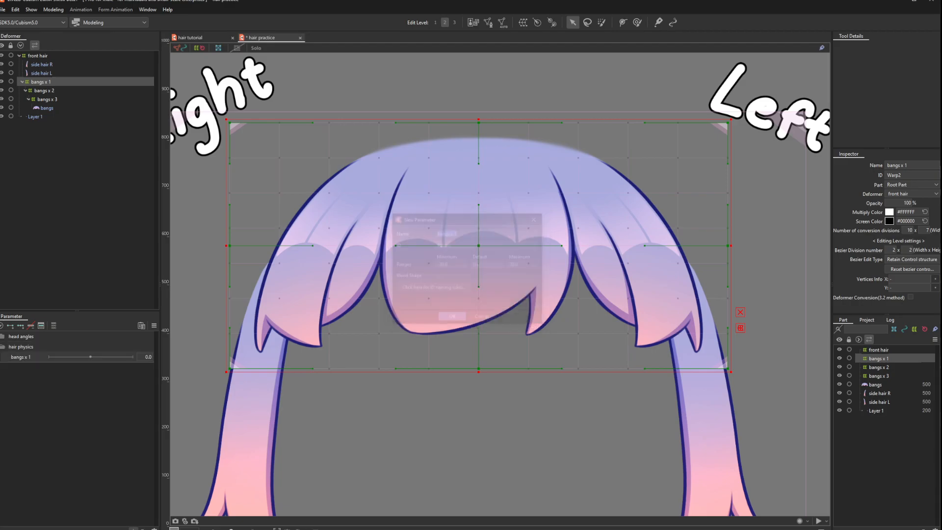
left_click(133, 529)
type("bangs x 2")
key("Return")
key("ctrl+z")
key("ctrl+z")
Step: Create parameters "bangs x 1", "bangs x 2" and "bangs x 3" ranging from -1.0 to 1.0 in the hair physics folder
left_click(133, 529)
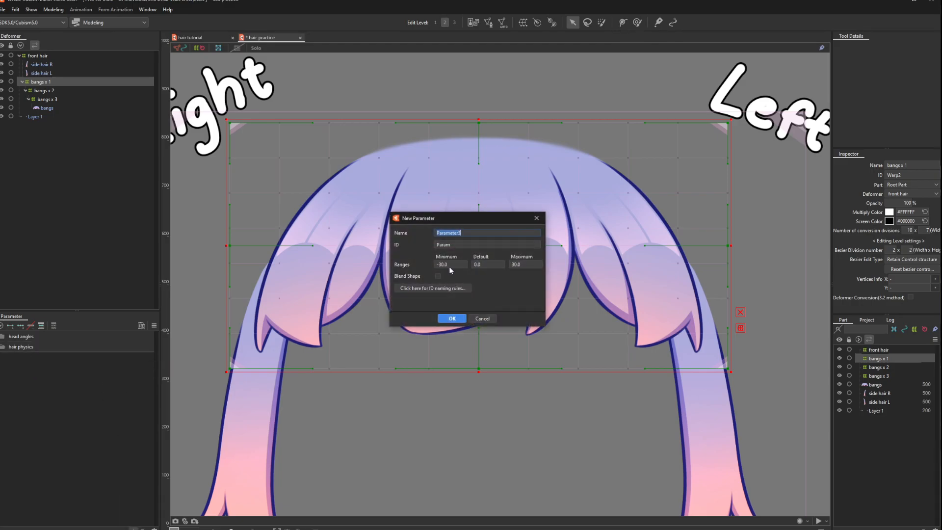
left_click(452, 318)
left_click(133, 529)
type("bangs x 2")
left_click(449, 317)
left_click(133, 529)
type("bangs x 3")
left_click(452, 319)
left_click(23, 359, "shift")
left_click_drag(23, 358, 27, 348)
Step: Add three keyforms to each bangs x parameter for the warp deformer of the same name
left_click(24, 378)
left_click(49, 99)
left_click(20, 326)
left_click(23, 367)
left_click(63, 91)
left_click(20, 326)
left_click(22, 357)
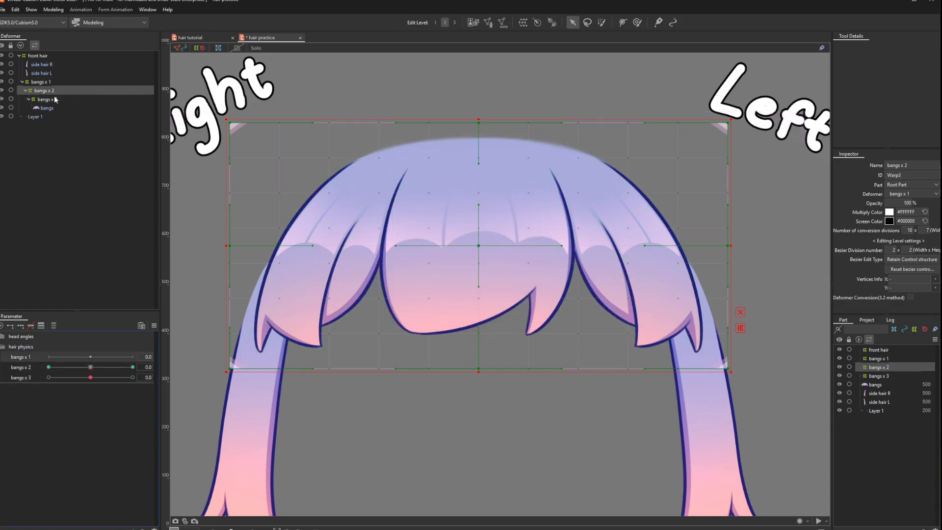
left_click(49, 82)
left_click(21, 326)
Step: At bangs x 1 value -1.0, use the Deform Brush to sway the bangs x 1 deformer toward the "Right" label, keeping the roots in place
left_click(49, 356)
left_click(637, 22)
scroll(522, 203, "down", 2)
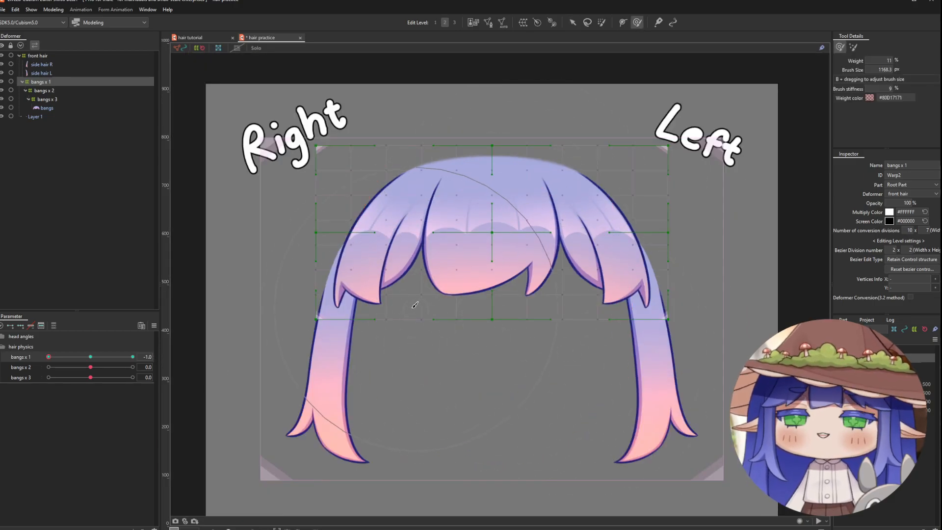
mouse_move(499, 312)
left_mouse_down()
mouse_move(410, 304)
mouse_move(295, 276)
left_mouse_up()
left_click_drag(388, 248, 347, 237)
mouse_move(660, 361)
left_mouse_down()
mouse_move(576, 367)
mouse_move(561, 413)
left_mouse_up()
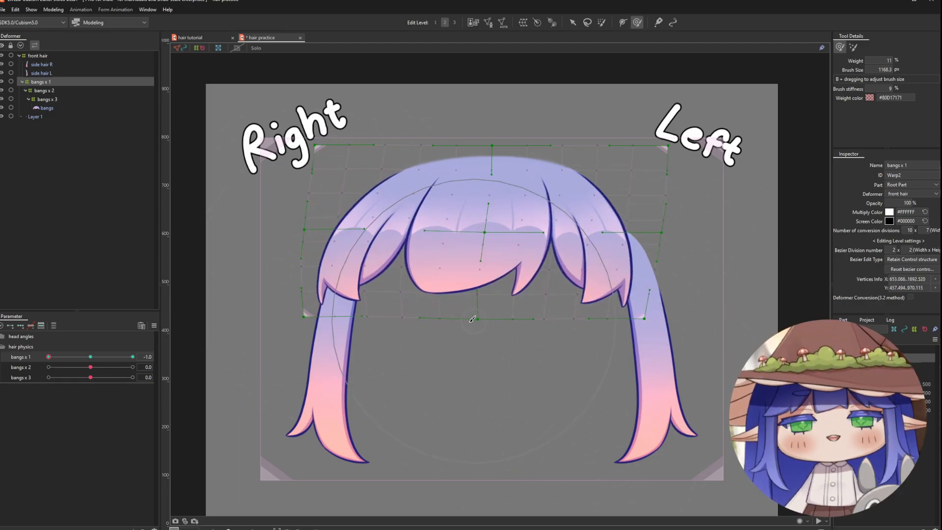
Step: Reflect the bangs x 1 motion onto its opposite key and preview the parameter through to 1.0
left_click(154, 326)
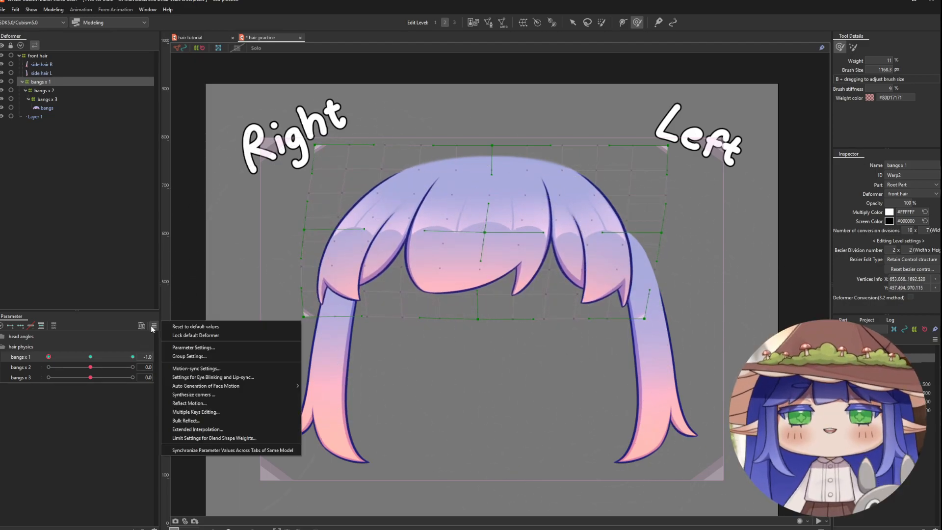
left_click(189, 403)
left_click(438, 348)
left_click_drag(48, 357, 112, 370)
left_click_drag(111, 370, 148, 372)
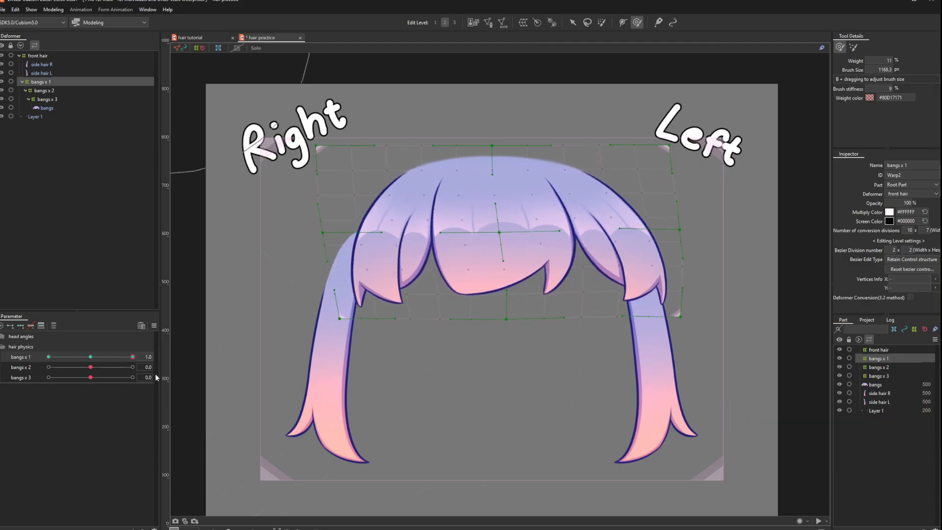
Step: Refine the bangs sway at bangs x 1 value 1.0 with the Deform Brush, checking it by scrubbing the parameter
left_click_drag(587, 251, 576, 243)
left_click_drag(576, 243, 555, 251)
left_click_drag(60, 357, 142, 364)
left_click_drag(444, 243, 454, 243)
mouse_move(133, 358)
left_mouse_down()
mouse_move(93, 369)
mouse_move(138, 368)
left_mouse_up()
mouse_move(626, 264)
left_mouse_down()
mouse_move(642, 265)
mouse_move(627, 265)
left_mouse_up()
mouse_move(132, 357)
left_mouse_down()
mouse_move(122, 360)
mouse_move(139, 362)
left_mouse_up()
left_click_drag(639, 230, 641, 241)
mouse_move(133, 358)
left_mouse_down()
mouse_move(87, 362)
mouse_move(140, 363)
left_mouse_up()
left_click_drag(410, 258, 398, 261)
mouse_move(133, 357)
left_mouse_down()
mouse_move(95, 362)
mouse_move(140, 371)
left_mouse_up()
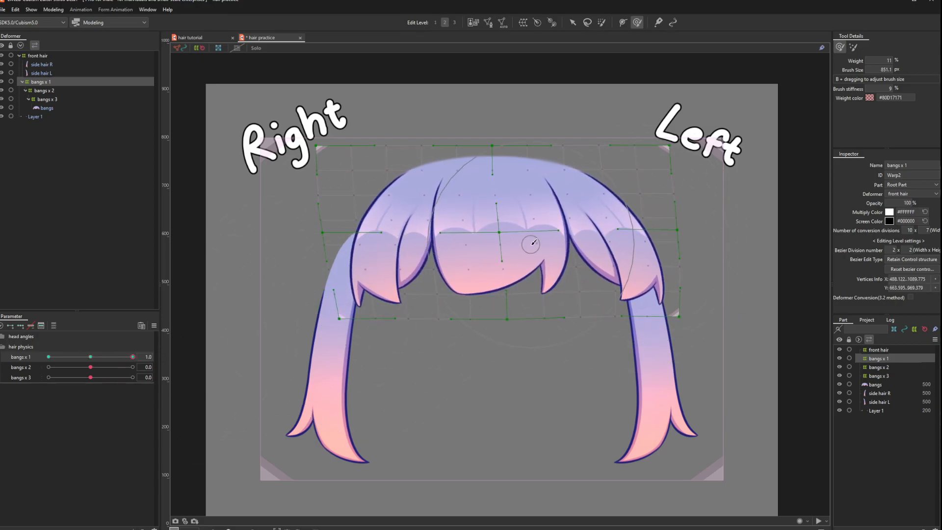
Step: Reflect the refined bangs x 1 motion onto the opposite key and return the parameter to 0.0
left_click(155, 326)
left_click(212, 396)
key("Return")
left_click(90, 357)
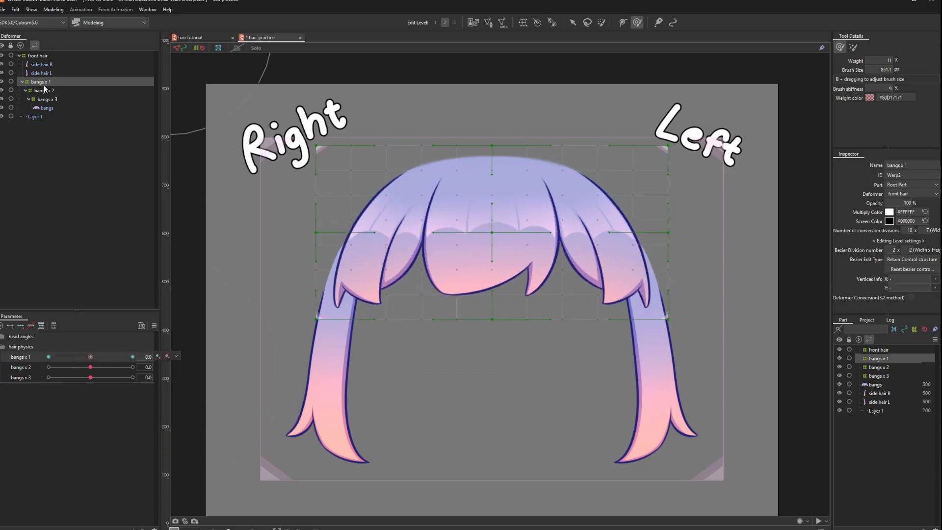
Step: Sway the bangs x 2 deformer toward the "Right" label at parameter value -1.0, then reflect the motion onto the opposite key
left_click(44, 90)
left_click_drag(90, 366, 48, 367)
mouse_move(490, 337)
left_mouse_down()
mouse_move(359, 322)
mouse_move(319, 333)
left_mouse_up()
mouse_move(665, 334)
left_mouse_down()
mouse_move(444, 350)
mouse_move(405, 321)
left_mouse_up()
left_click(154, 325)
left_click(206, 404)
left_click_drag(49, 367, 91, 367)
Step: Bend the bangs x 3 deformer's lower tips toward the "Right" label at value -1.0, then reflect the motion and preview it at 1.0
left_click(101, 101)
left_click(49, 377)
left_click_drag(509, 385, 241, 339)
mouse_move(640, 400)
left_mouse_down()
mouse_move(591, 365)
mouse_move(629, 392)
mouse_move(569, 414)
mouse_move(600, 379)
left_mouse_up()
left_click(154, 325)
left_click(211, 402)
key("Return")
left_click_drag(49, 377, 138, 378)
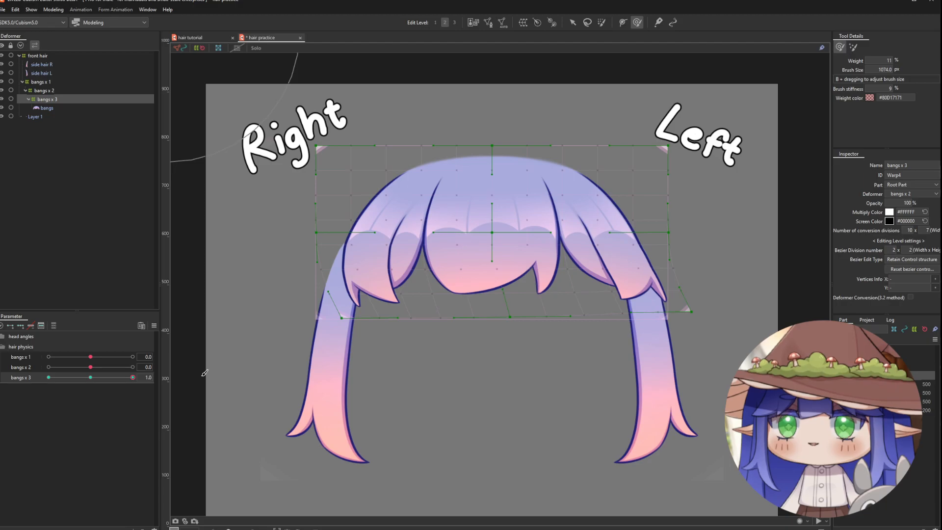
Step: Add a physics group named "bangs x" with the Head Input preset and the Hair (Long) physics model
left_click(81, 9)
left_click(84, 172)
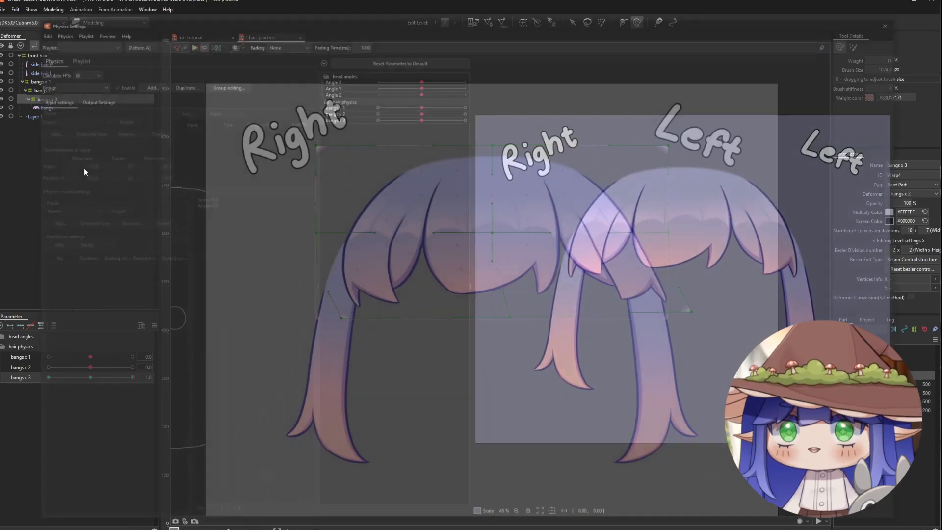
left_click(146, 84)
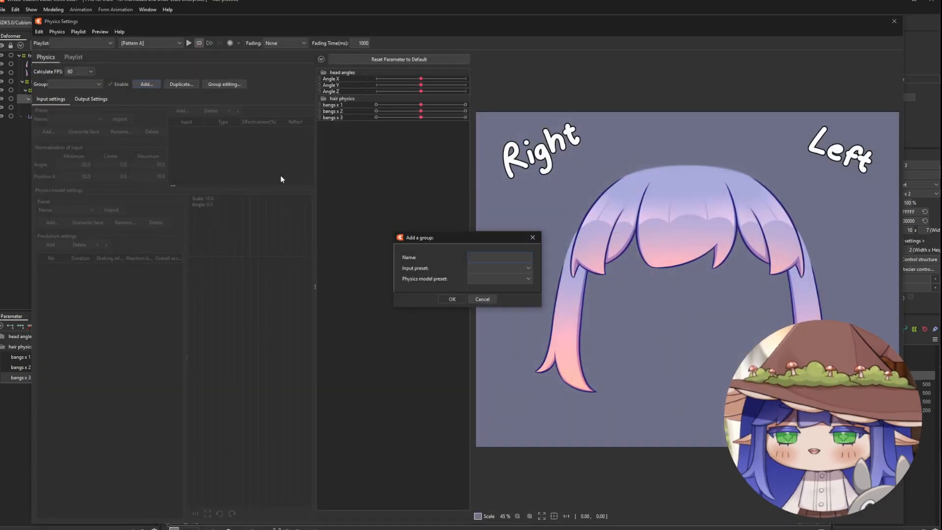
type("bangs x")
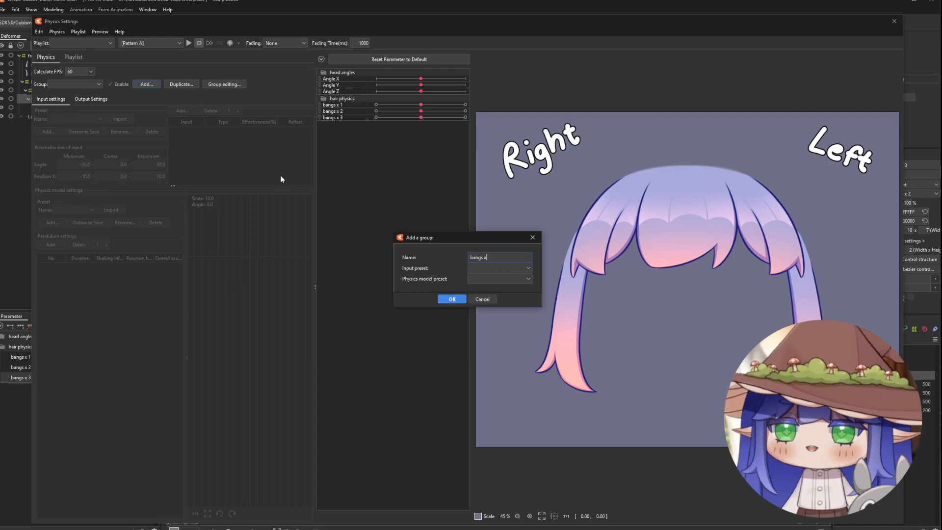
left_click(520, 267)
left_click(493, 286)
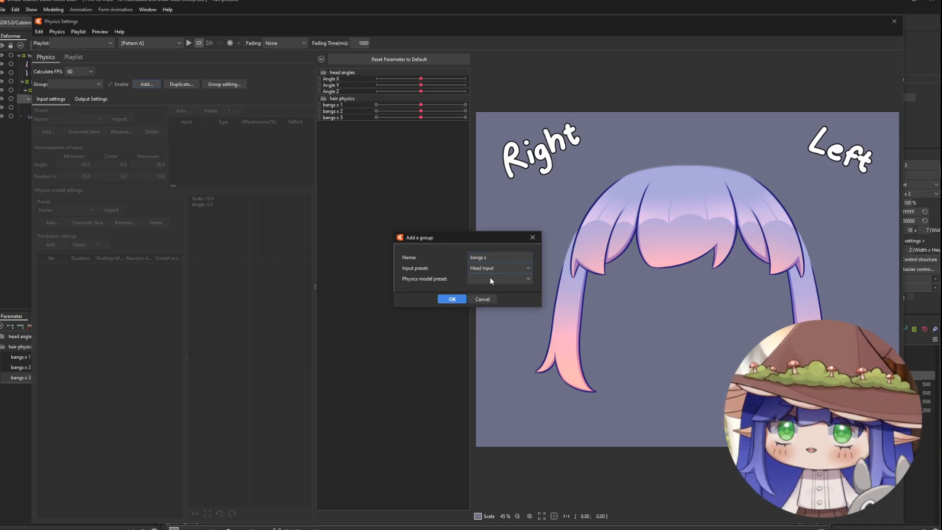
left_click(489, 278)
left_click(487, 305)
left_click(450, 299)
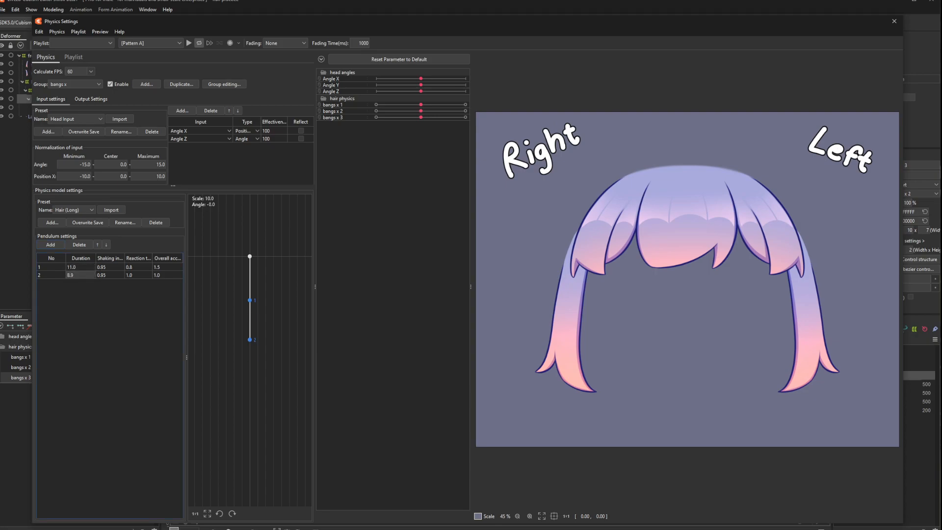
Step: Add bangs x 1, bangs x 2 and bangs x 3 as outputs of the physics group and preview the sway
left_click(81, 101)
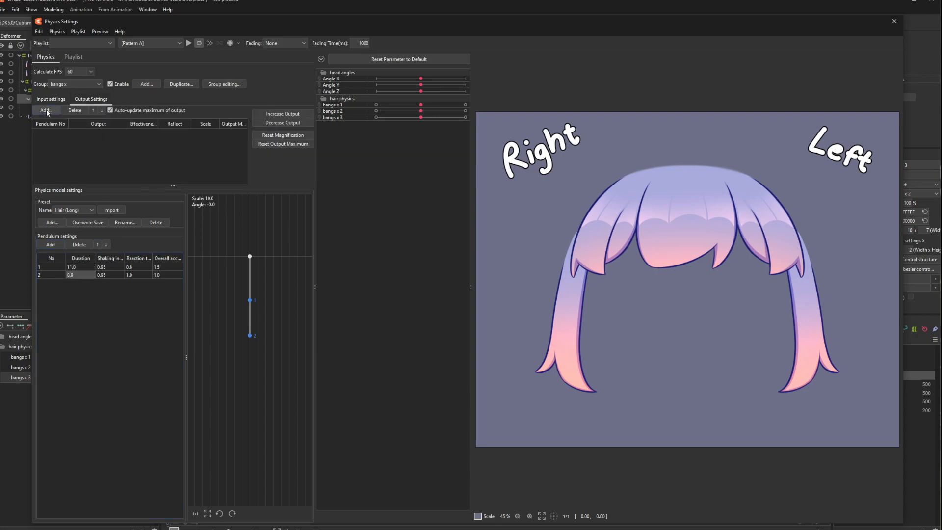
left_click(46, 110)
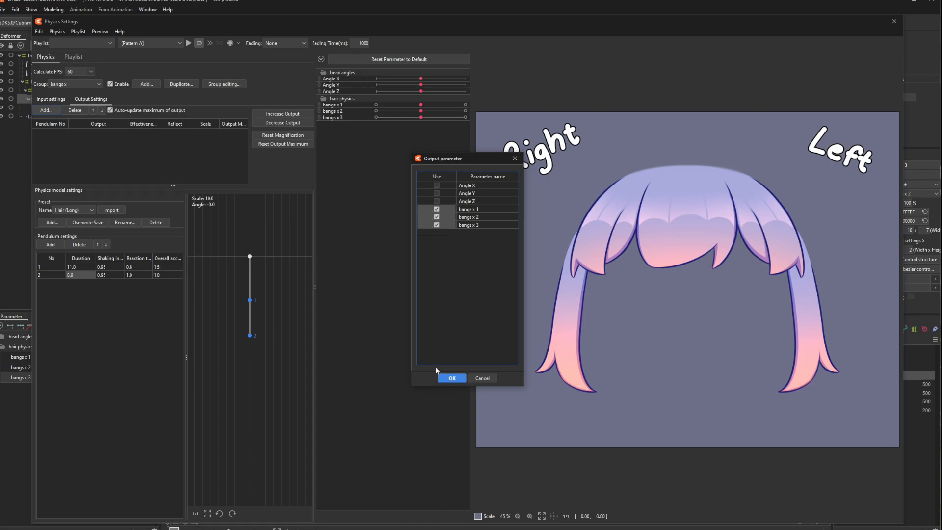
left_click(450, 378)
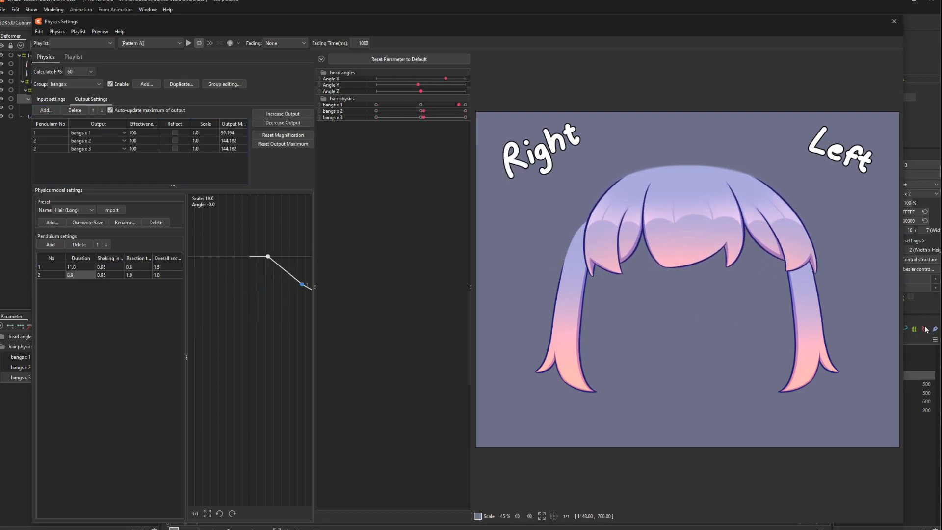
scroll(743, 227, "up", 2)
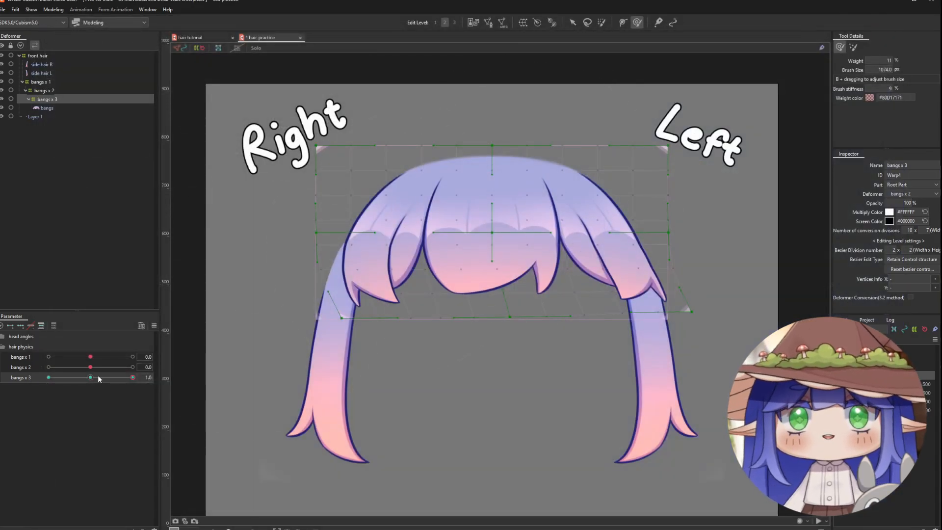
Step: Reset bangs x 3 to 0.0 and nest warp deformers "bangs y 1", "bangs y 2" and "bangs y 3" directly above the bangs mesh
left_click(91, 377)
left_click(69, 107)
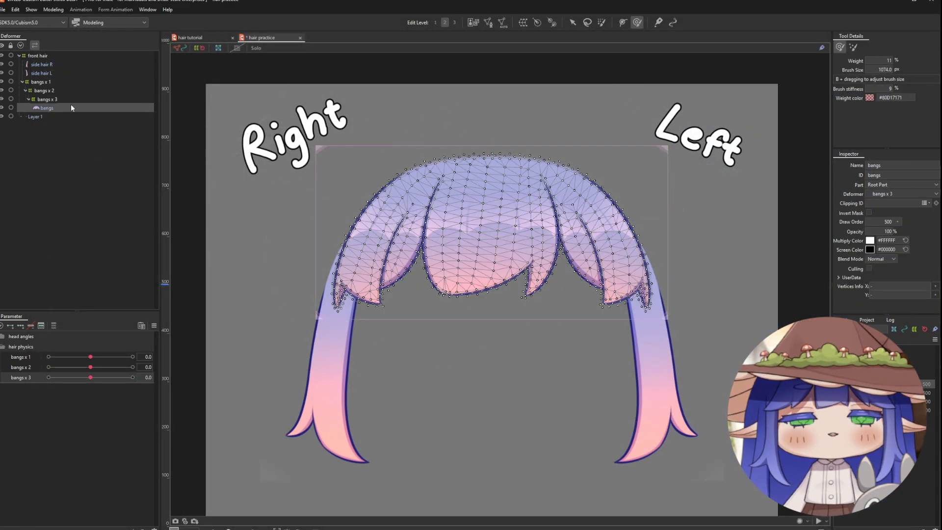
left_click(523, 22)
type("bangs y 1")
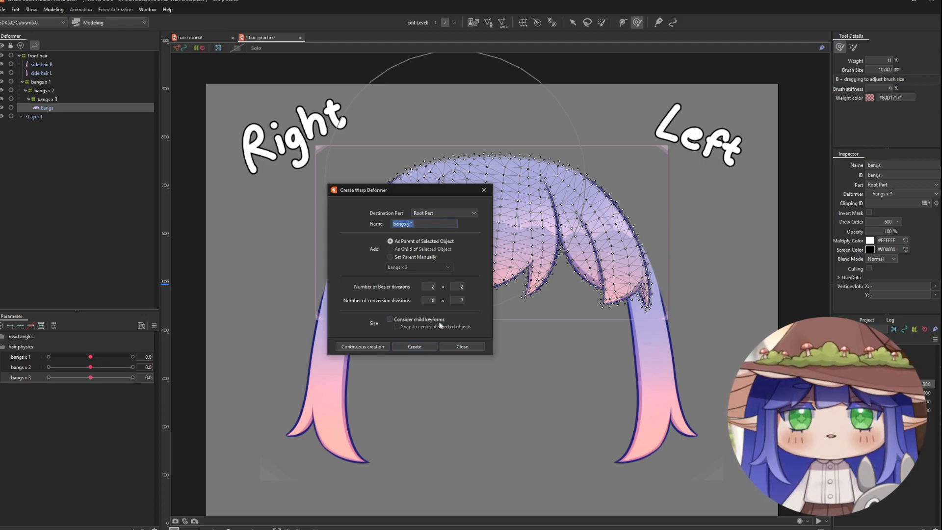
left_click(415, 347)
left_click(524, 22)
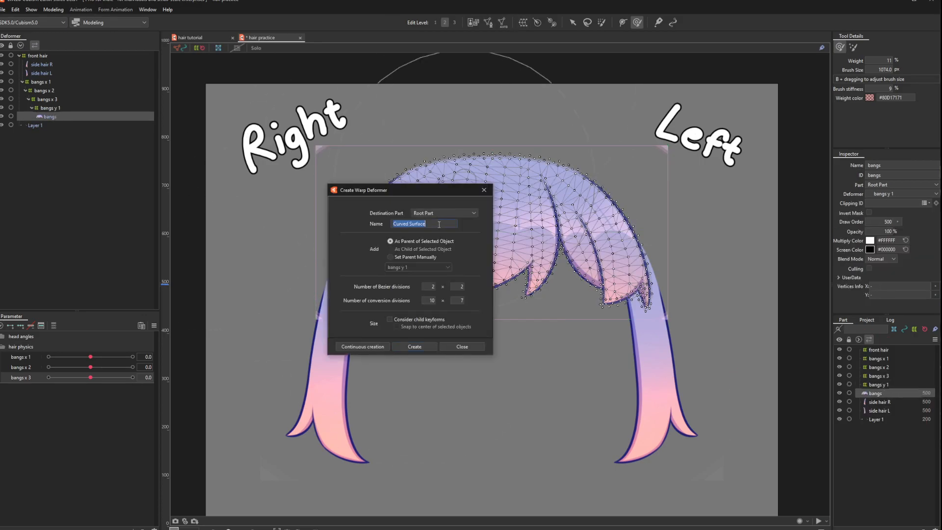
left_click(431, 346)
left_click(523, 22)
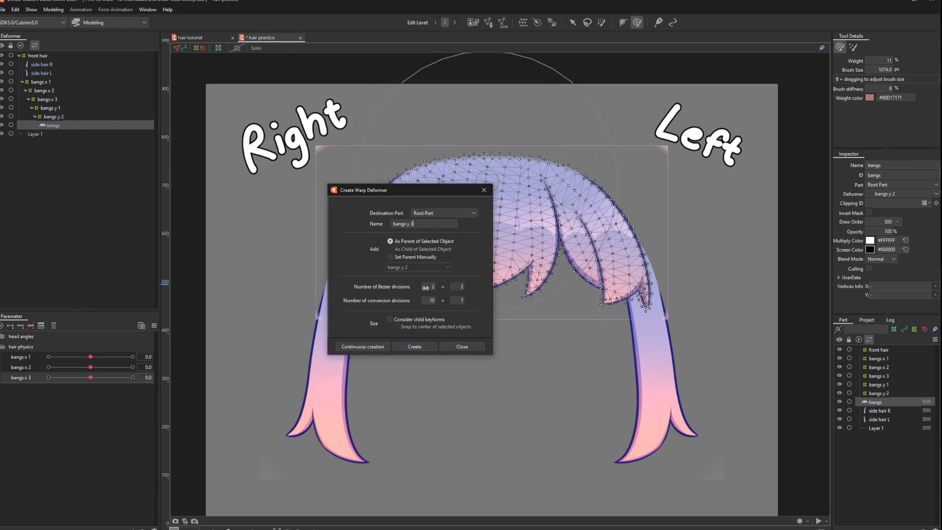
left_click(414, 347)
Step: Create the parameters "bangs y 1", "bangs y 2" and "bangs y 3" in the hair physics group, ranging from -1.0 to 1.0
left_click(134, 529)
type("bangs y 1")
key("Return")
left_click(134, 529)
type("bangs y 2")
key("Return")
left_click(133, 528)
type("bangs y ")
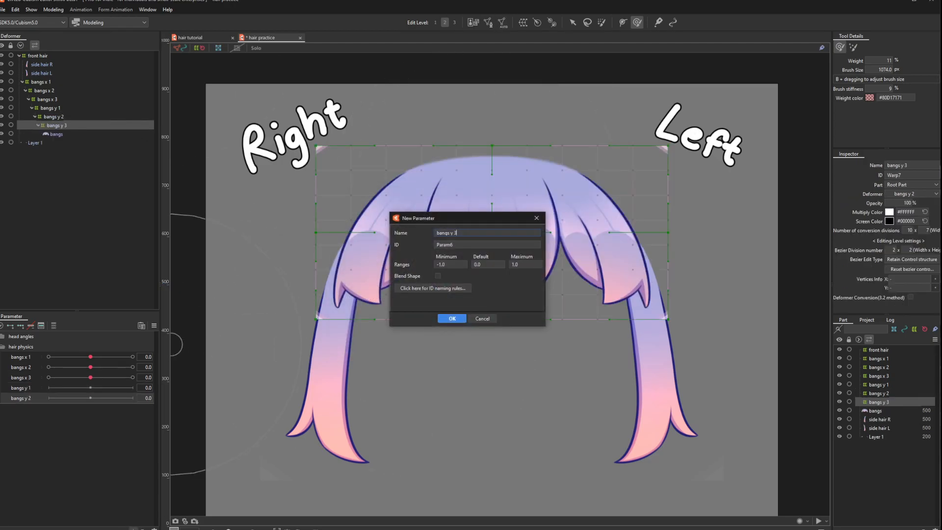
type("3")
key("Return")
Step: Key the bangs y deformers to their matching parameters with keys at -1.0, 0.0 and 1.0
left_click(80, 115)
left_click(90, 101)
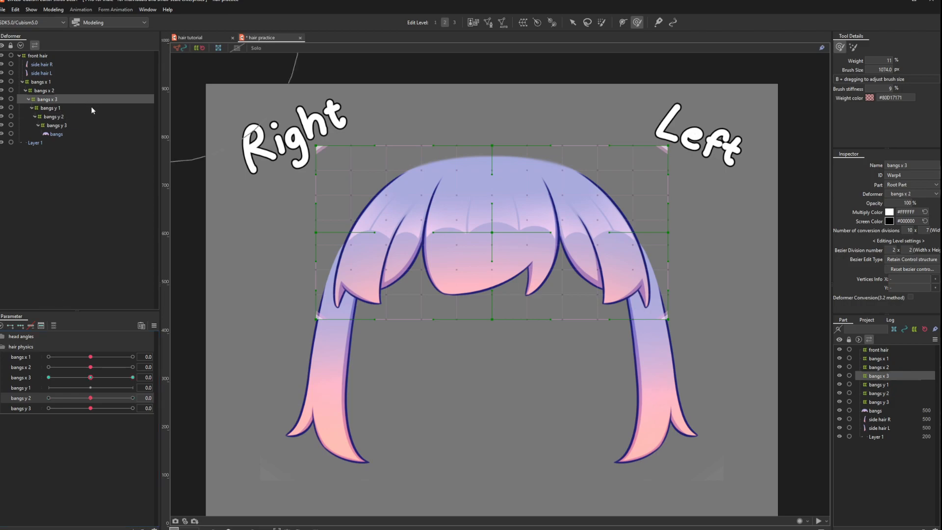
left_click(91, 108)
Step: With bangs y 1 at -1.0, pull the lower edge of the bangs y 1 deformer downward using the deform brush
key("b")
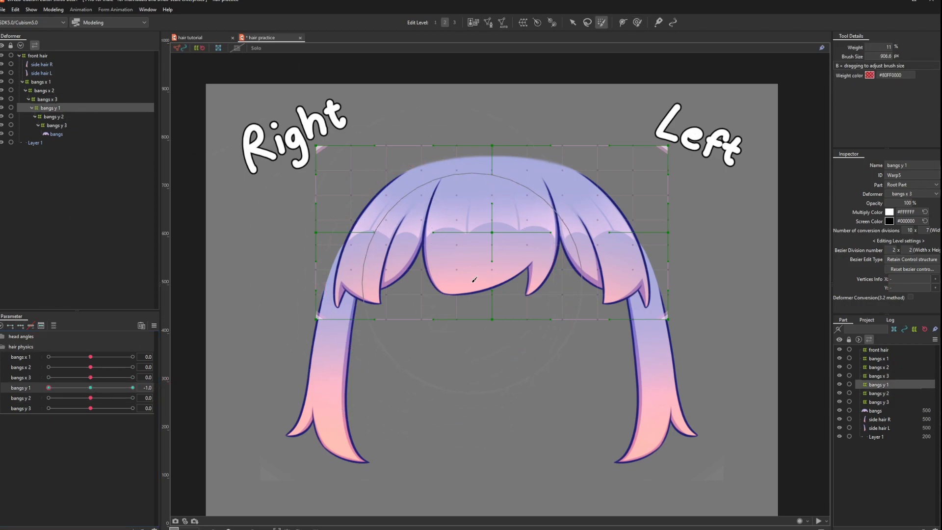
left_click(634, 24)
left_click_drag(493, 302, 493, 349)
mouse_move(589, 314)
left_mouse_down()
mouse_move(614, 351)
mouse_move(614, 370)
left_mouse_up()
left_click_drag(409, 324, 407, 393)
left_click_drag(530, 309, 533, 353)
Step: With bangs y 1 at 1.0, push the bangs' lower edge upward and reset the parameter
left_click(132, 388)
left_click_drag(492, 311, 494, 253)
left_click_drag(414, 317, 412, 279)
left_click_drag(575, 324, 576, 287)
mouse_move(132, 387)
left_mouse_down()
mouse_move(48, 388)
mouse_move(91, 387)
mouse_move(89, 398)
left_mouse_up()
Step: Select the bangs y 2 deformer and gather its lower corners inward at bangs y 2 value -1.0
left_click(73, 117)
left_click_drag(494, 309, 493, 346)
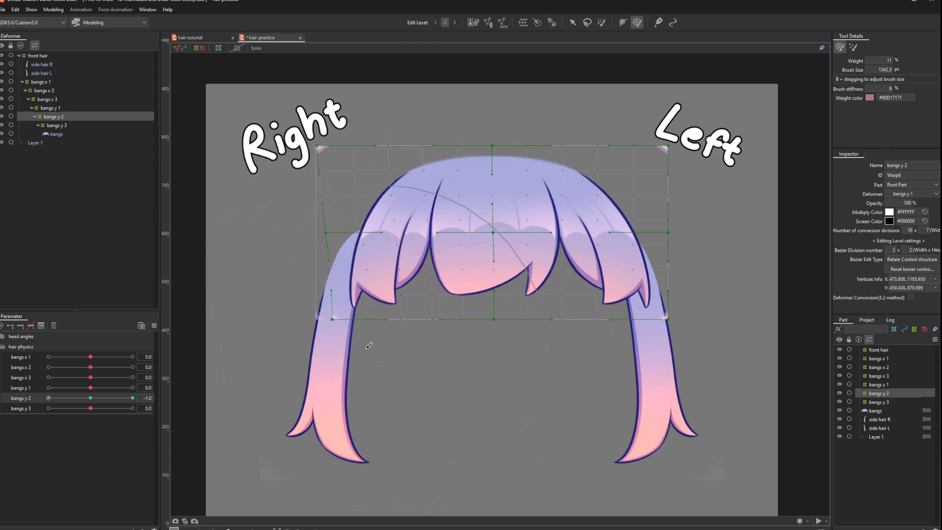
left_click_drag(416, 342, 415, 368)
left_click_drag(589, 314, 592, 351)
Step: With bangs y 2 at 1.0, spread the deformer's lower corners outward and reset the parameter
left_click(132, 398)
key("b")
left_click_drag(396, 310, 379, 311)
left_click_drag(392, 281, 285, 277)
left_click_drag(586, 279, 706, 281)
left_click_drag(133, 398, 48, 409)
Step: Select the bangs y 3 deformer and curl the bangs' lower tips inward at bangs y 3 value -1.0
left_click(79, 125)
left_click_drag(361, 353, 432, 365)
mouse_move(465, 413)
left_mouse_down()
mouse_move(449, 394)
mouse_move(619, 388)
mouse_move(553, 378)
mouse_move(635, 415)
mouse_move(515, 387)
mouse_move(573, 364)
mouse_move(635, 388)
mouse_move(382, 365)
left_mouse_up()
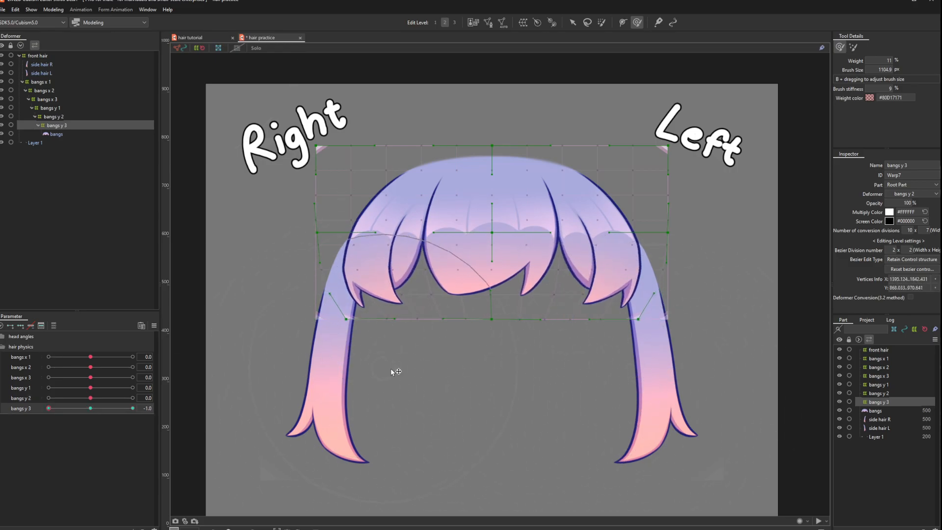
Step: With bangs y 3 at 1.0, flare the bangs' lower tips outward on both sides
left_click_drag(48, 409, 132, 408)
mouse_move(365, 358)
left_mouse_down()
mouse_move(391, 352)
mouse_move(628, 404)
left_mouse_up()
left_click_drag(667, 328, 677, 326)
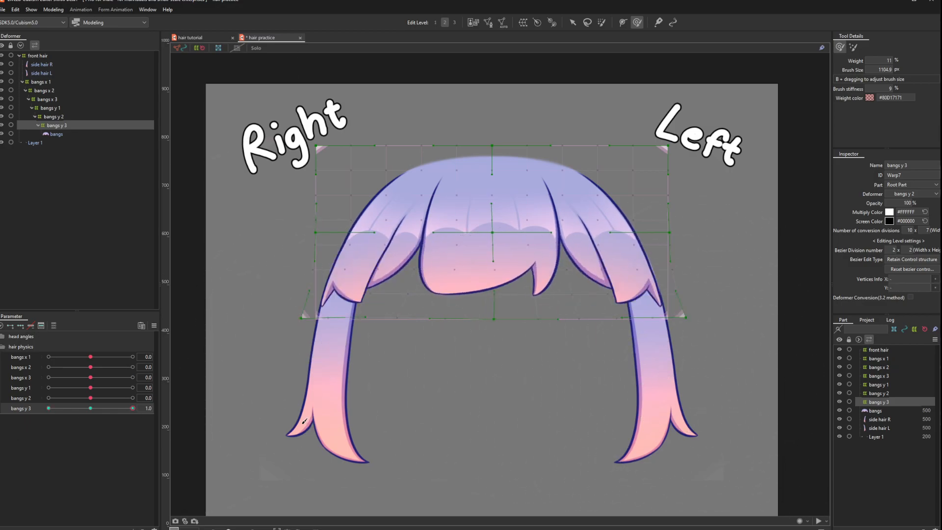
left_click(316, 346)
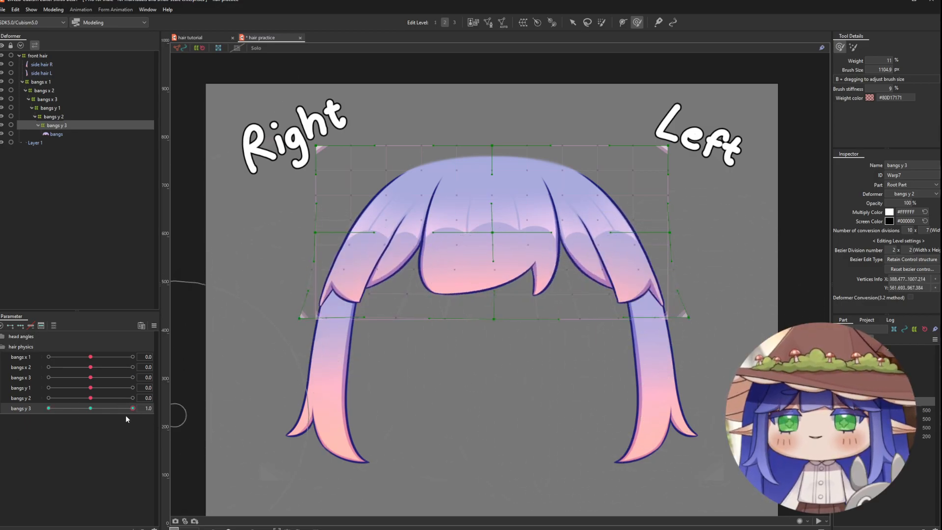
Step: Add a physics group named "bangs y" with the Head Input preset and the Hair (Long) physics model
left_click(54, 10)
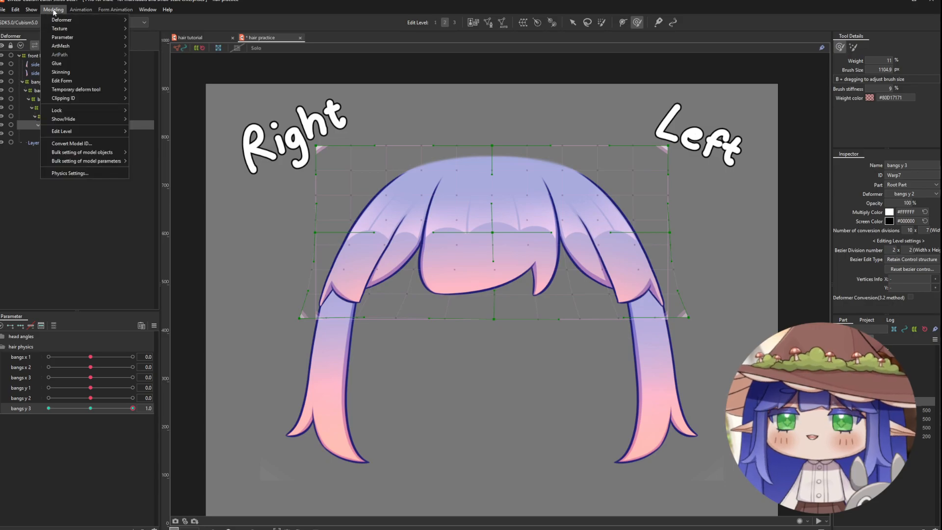
left_click(70, 173)
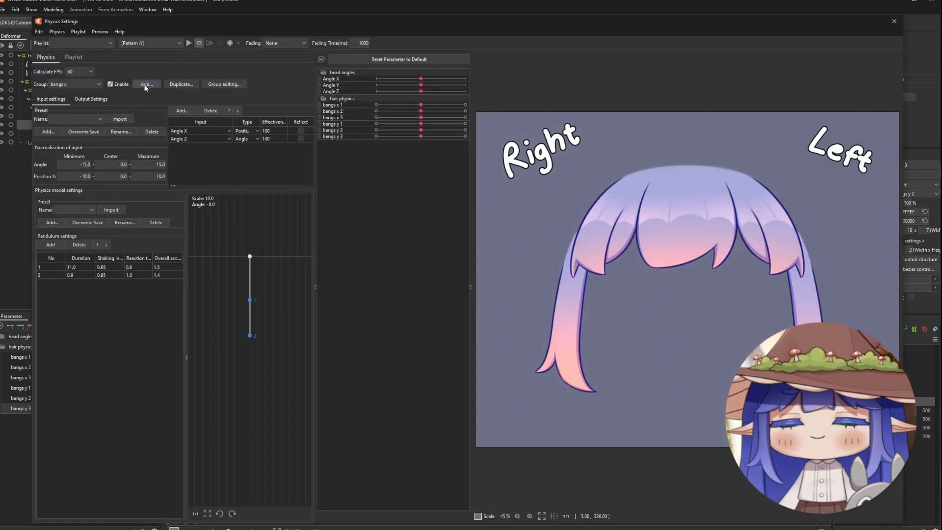
left_click(146, 85)
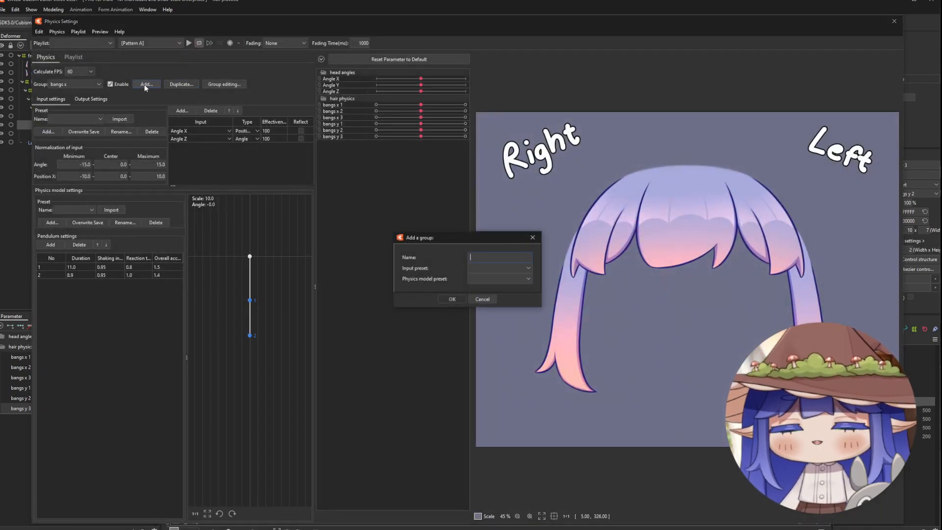
left_click(483, 266)
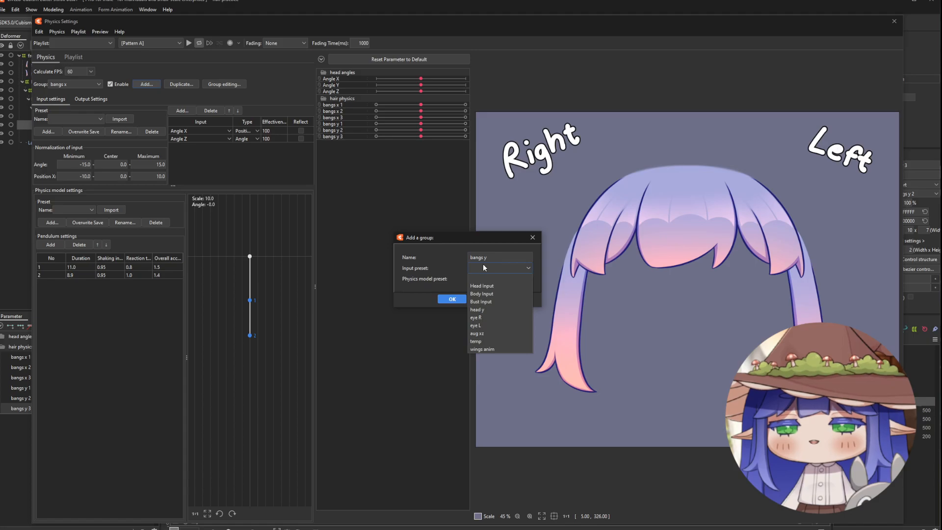
left_click(484, 286)
left_click(487, 269)
left_click(487, 286)
left_click(487, 280)
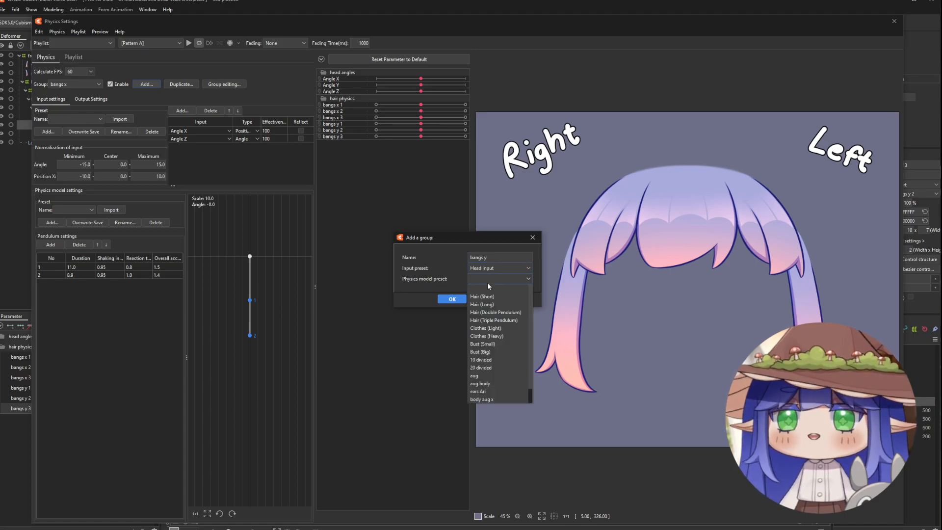
left_click(479, 302)
left_click(452, 299)
Step: Make Angle Y the only input of the bangs y group and add a second pendulum
left_click(187, 132)
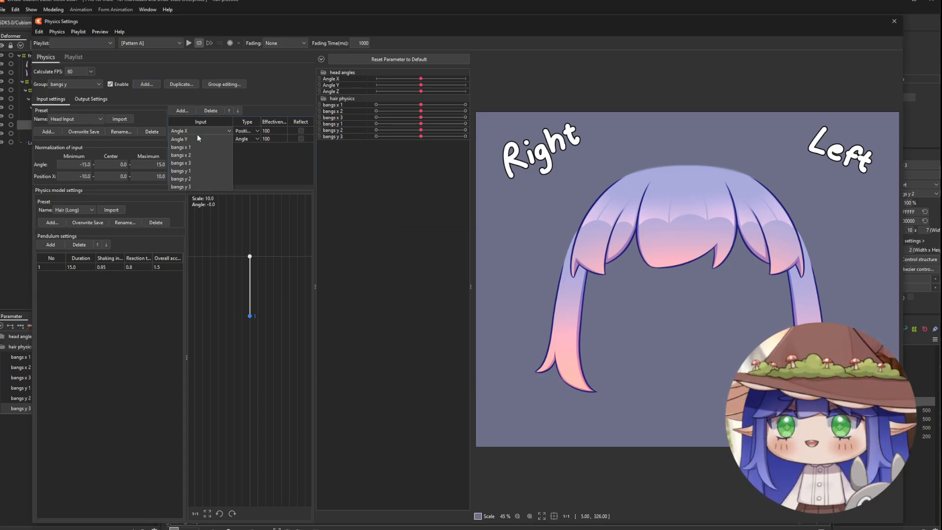
left_click(197, 137)
left_click(196, 139)
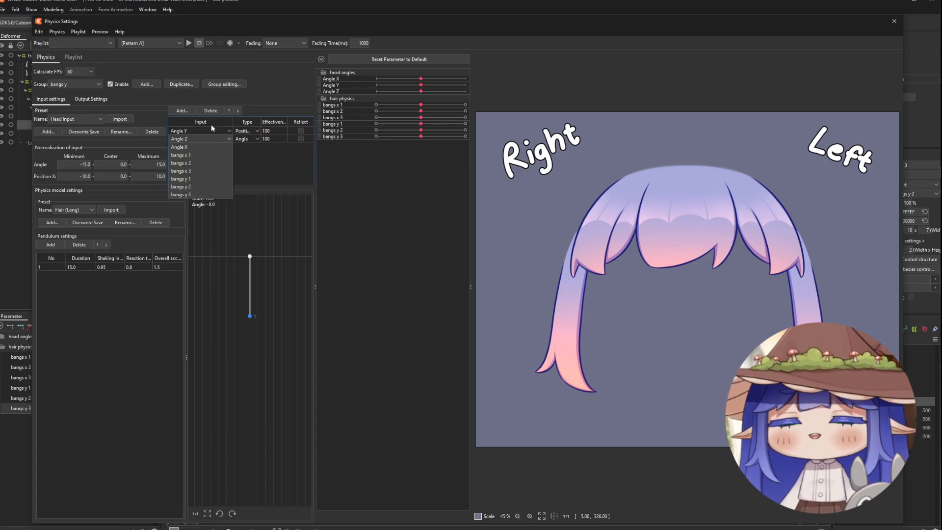
left_click(210, 111)
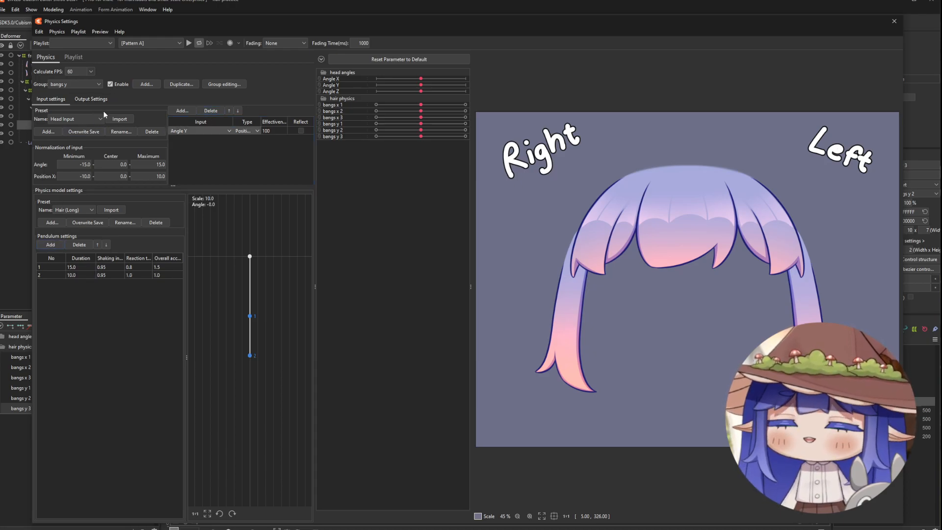
Step: Add bangs y 1, bangs y 2 and bangs y 3 as outputs of the bangs y group and preview the vertical motion
left_click(91, 99)
left_click(46, 110)
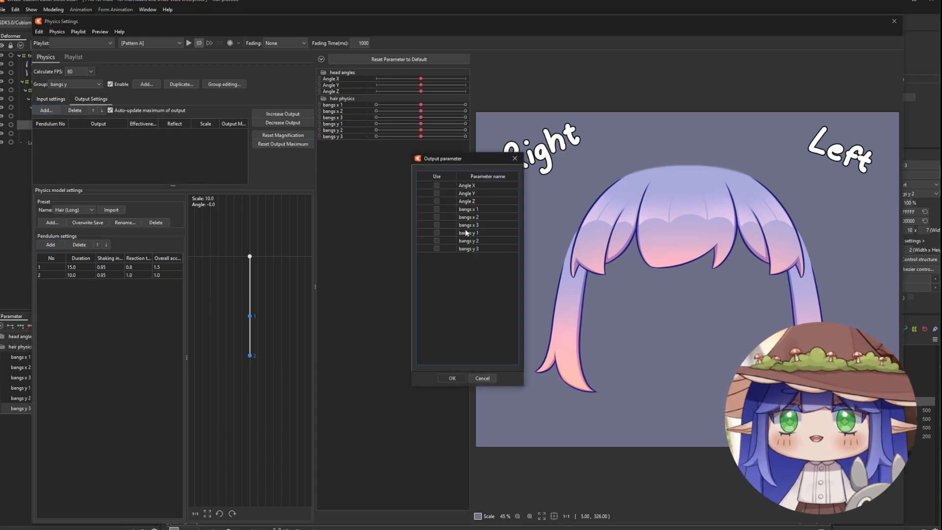
left_click(452, 379)
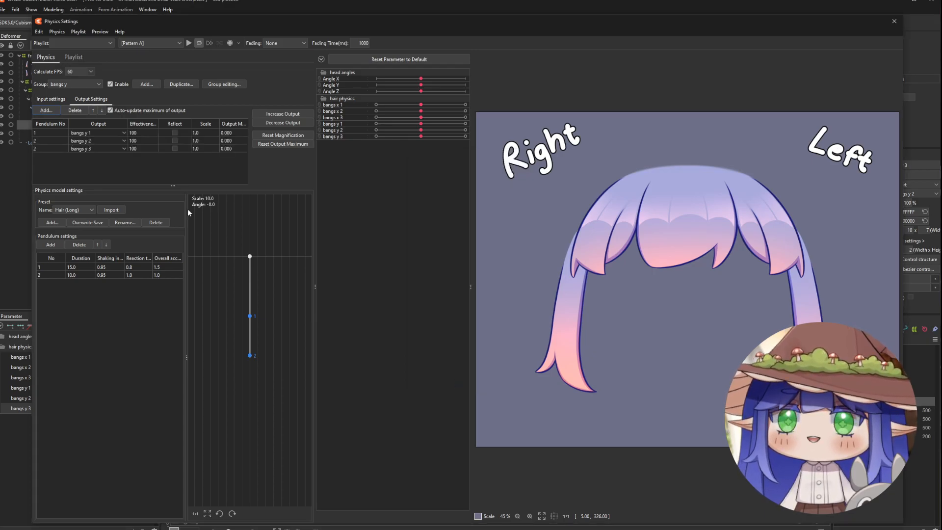
left_click(57, 131)
left_click_drag(597, 211, 634, 35)
Step: Add a third pendulum, assign bangs y 2 to pendulum 2 and bangs y 3 to pendulum 3, and preview the motion
left_click(51, 243)
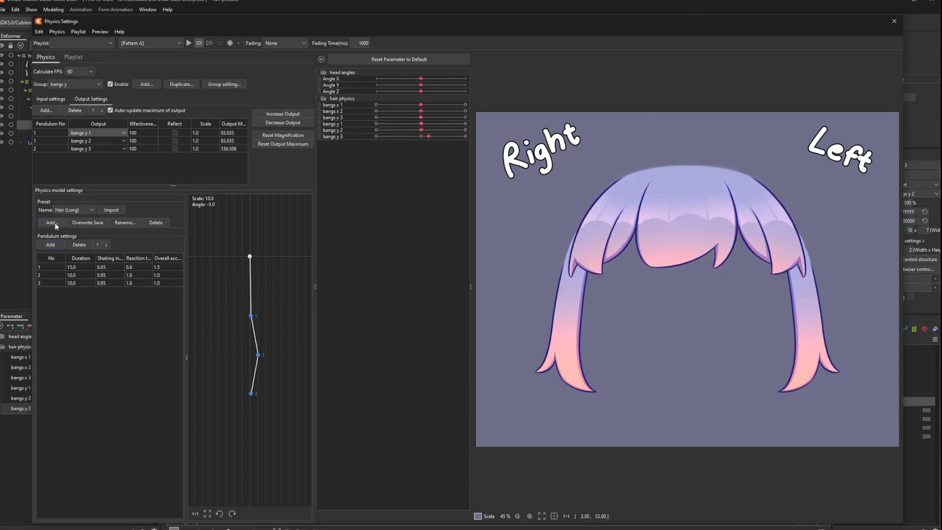
type("2")
key("Return")
type("3")
key("Return")
left_click_drag(592, 377, 703, 148)
Step: Set the overall acceleration of pendulums 2 and 3 to 1.28 and 1.45, and the duration of pendulums 1 and 2 to 14.1 and 12.0
left_click_drag(159, 275, 164, 284)
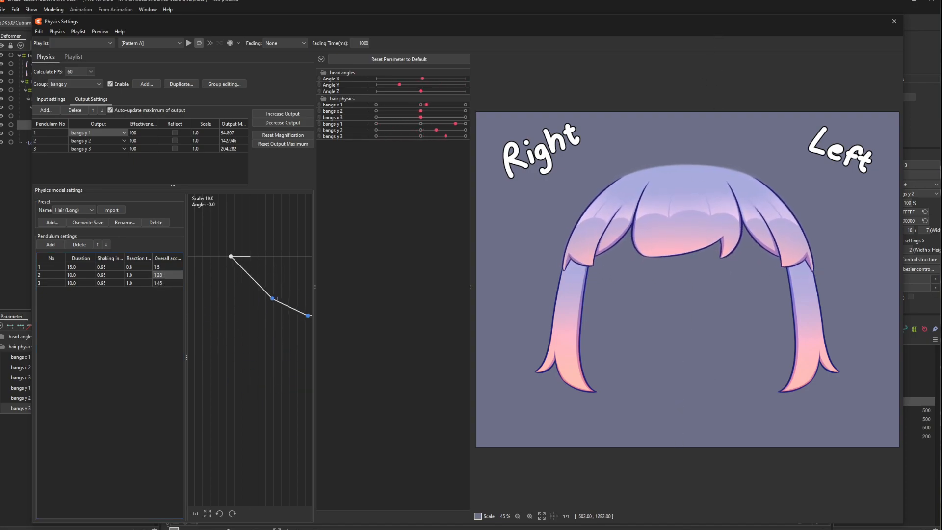
left_click_drag(80, 275, 83, 270)
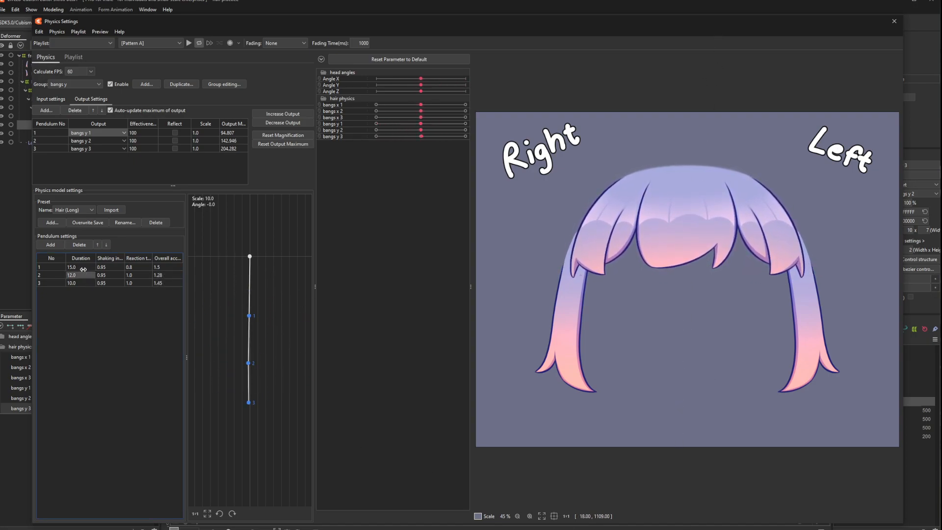
left_click_drag(699, 187, 734, 114)
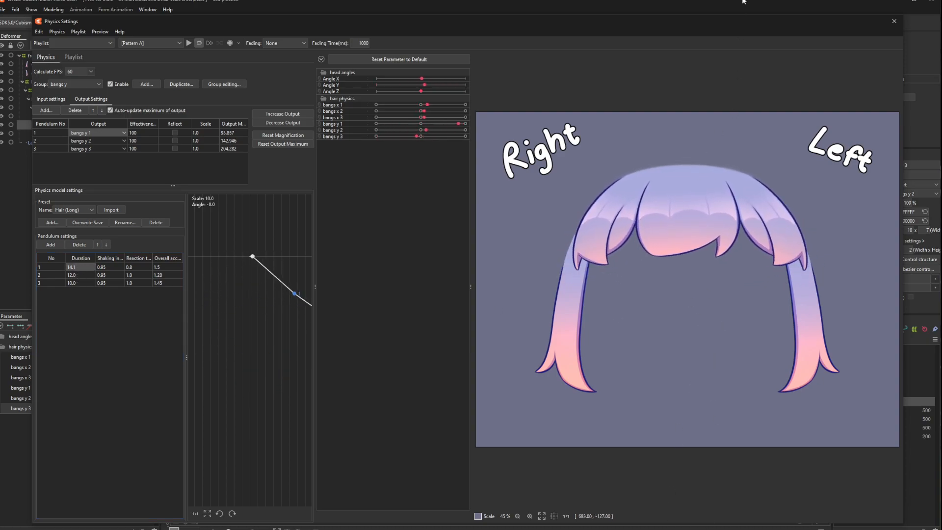
Step: Set all three reaction times to 0.9, refine them to 0.85, 0.92 and 0.97, and preview the bounce
left_click(141, 263)
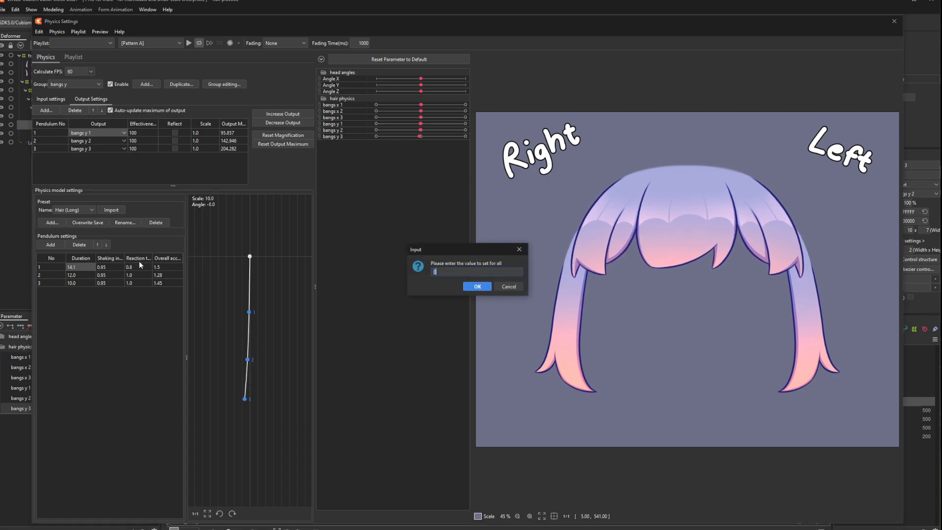
type("0.9")
key("Return")
left_click_drag(689, 127, 689, 126)
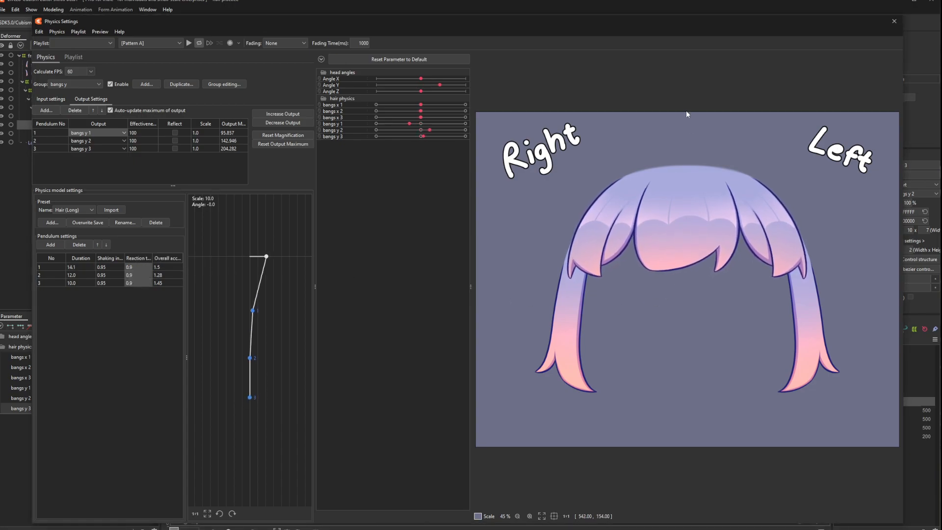
left_click_drag(677, 499, 672, 171)
left_click_drag(677, 210, 675, 171)
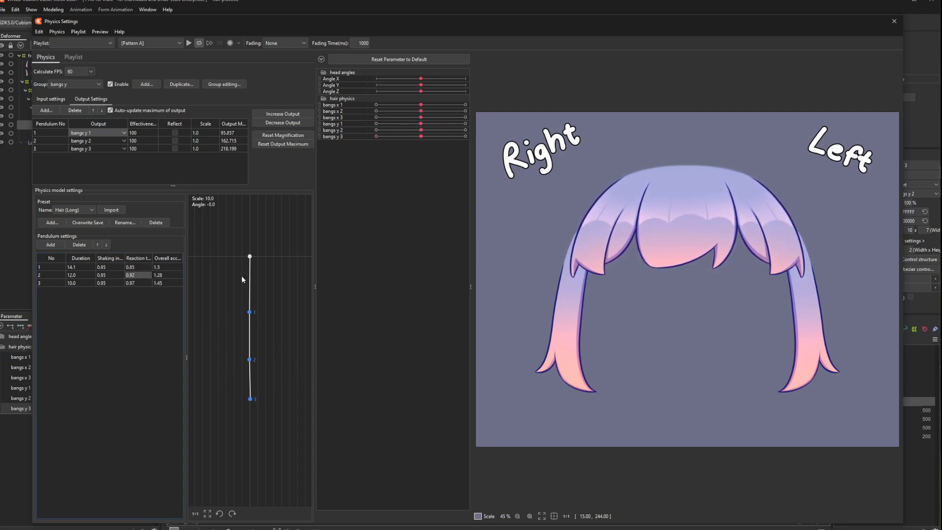
Step: Raise the overall acceleration of pendulums 2 and 3 to 1.42 and 1.64 and preview the bangs' motion
left_click_drag(647, 221, 697, 171)
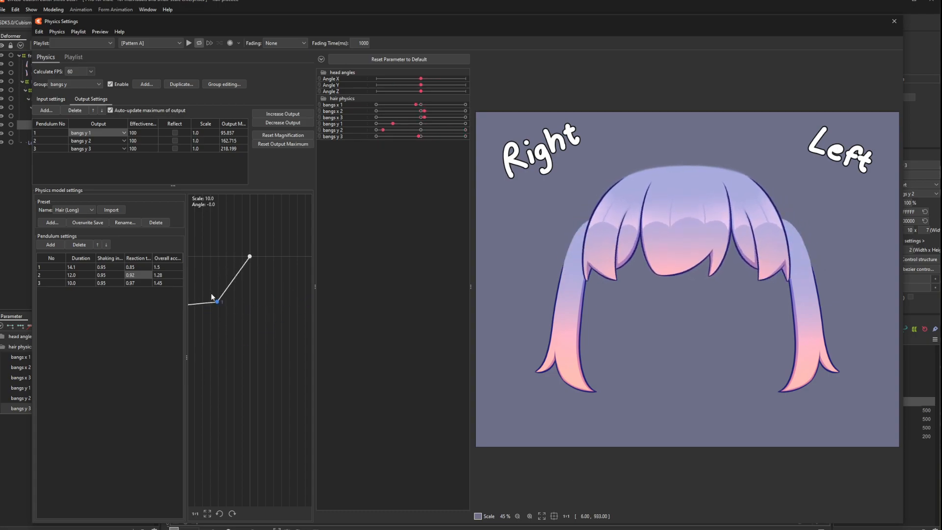
left_click_drag(164, 274, 166, 280)
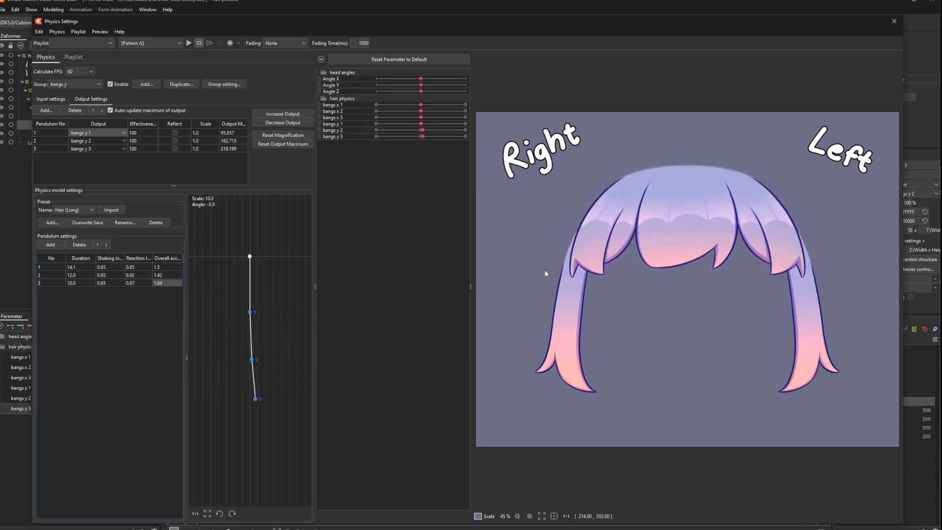
left_click_drag(685, 415, 681, 505)
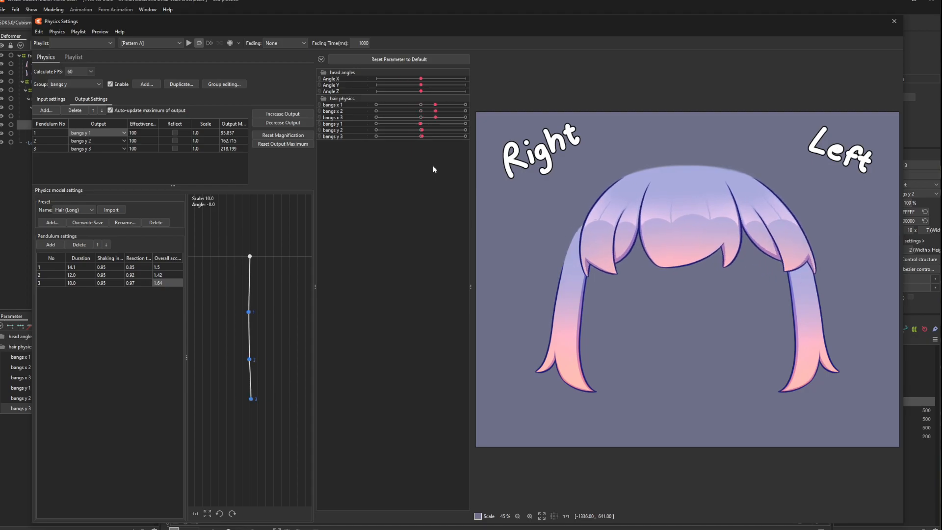
Step: Close the physics settings and reset bangs x 1, bangs x 2 and bangs x 3 to 0.0
left_click(894, 21)
left_click_drag(90, 357, 90, 357)
mouse_move(90, 367)
left_mouse_down()
mouse_move(53, 369)
mouse_move(90, 368)
left_mouse_up()
mouse_move(90, 377)
left_mouse_down()
mouse_move(101, 385)
mouse_move(90, 377)
left_mouse_up()
Step: Set all reaction times of the bangs x physics group to 0.9, refine its three pendulums to 0.82, 0.87 and 1.0, and preview the sway
left_click(53, 9)
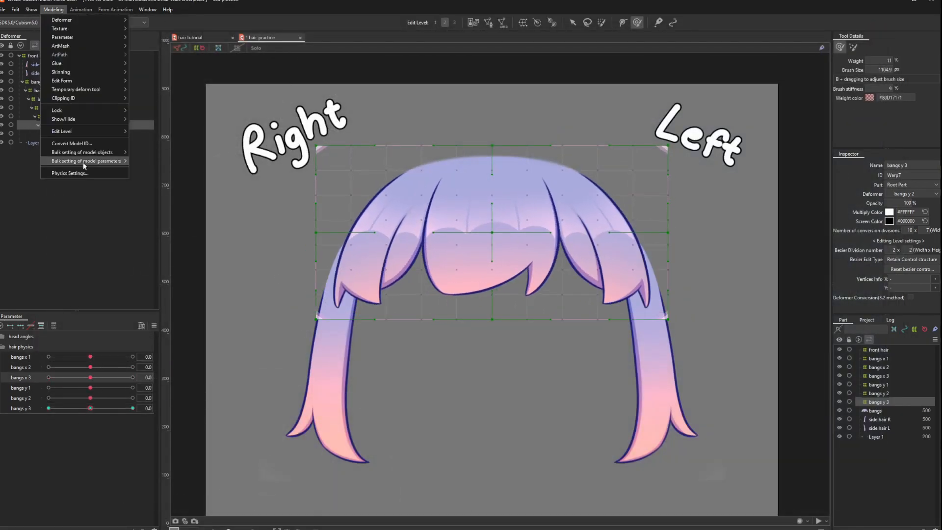
left_click(74, 173)
left_click(85, 85)
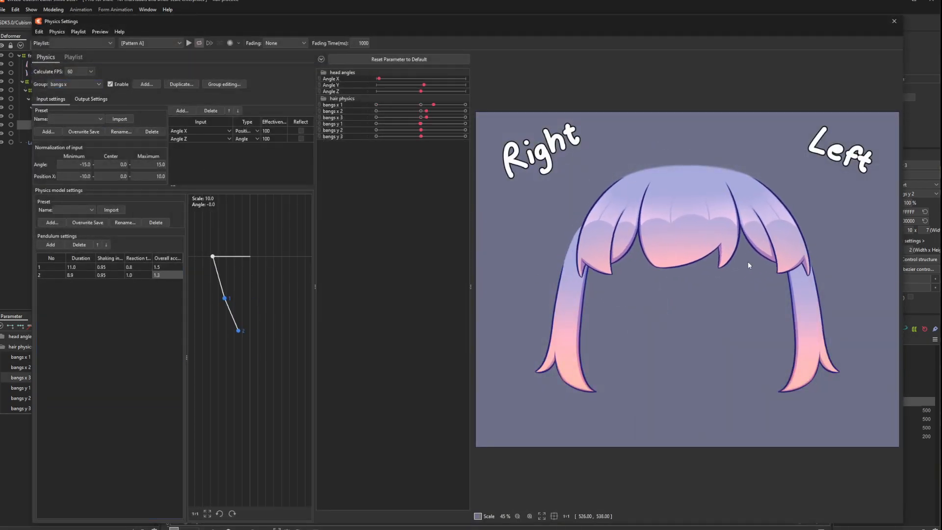
left_click(145, 262)
type("0.9")
key("Return")
left_click_drag(638, 329, 849, 330)
Step: Set the bangs x group's angle normalization to -10.0 minimum and 10.0 maximum, and adjust the preview's cursor tracking settings
left_click(74, 100)
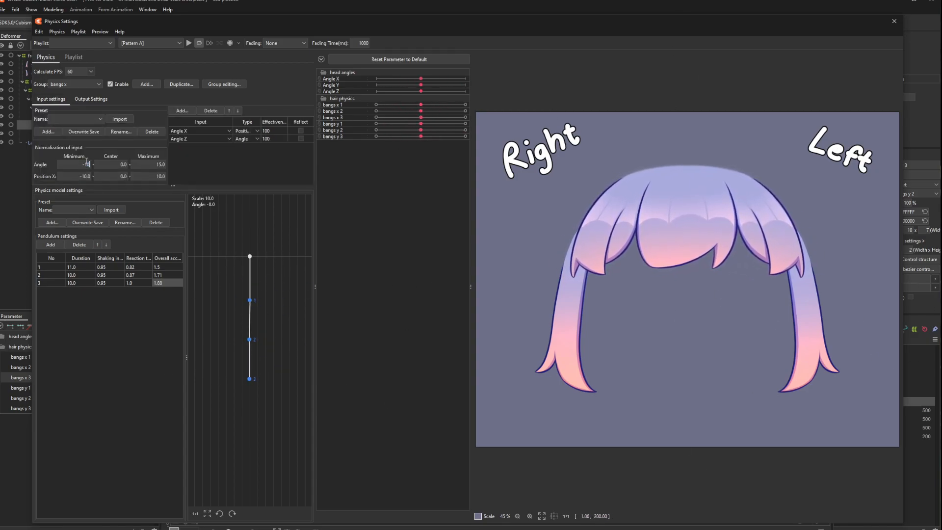
left_click(100, 32)
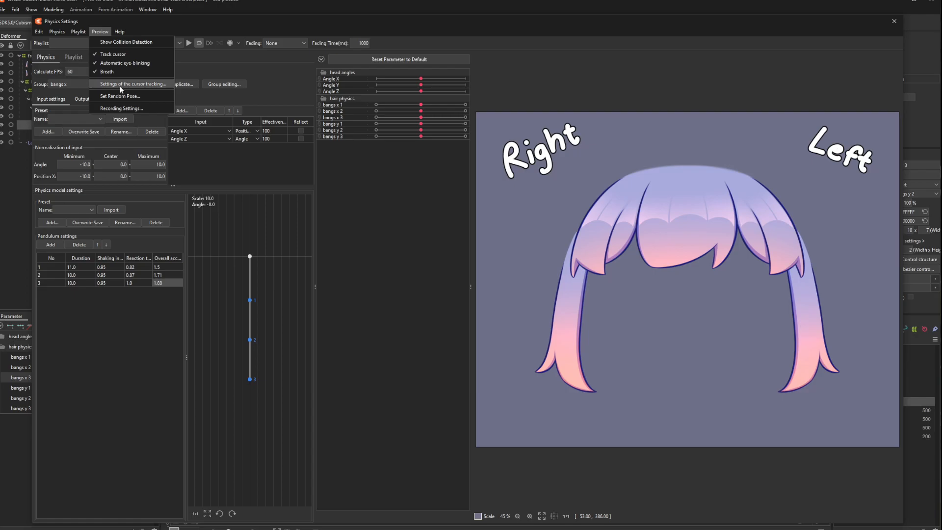
left_click(120, 85)
left_click(469, 210)
left_click(470, 234)
left_click(402, 367)
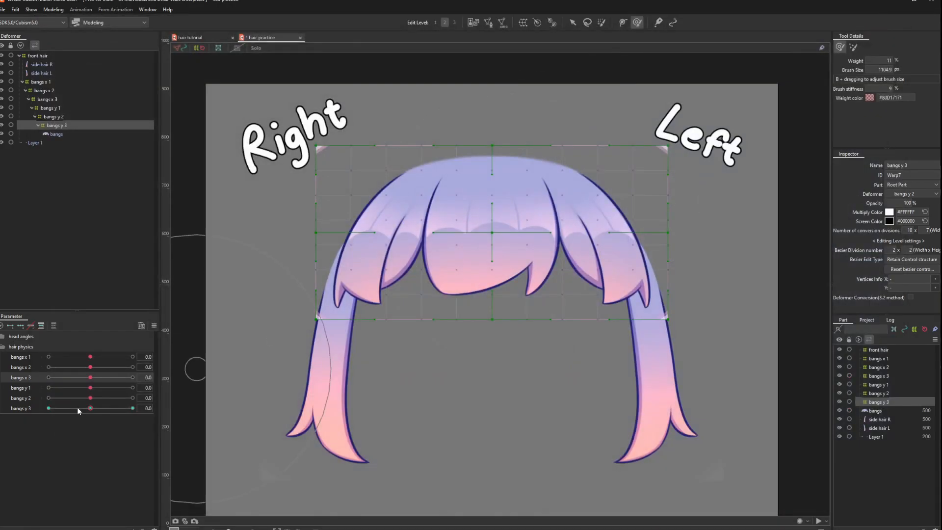
Step: Create two nested warp deformers, SH R x1 and SH R x2, as parents of the side hair R mesh
left_click(41, 64)
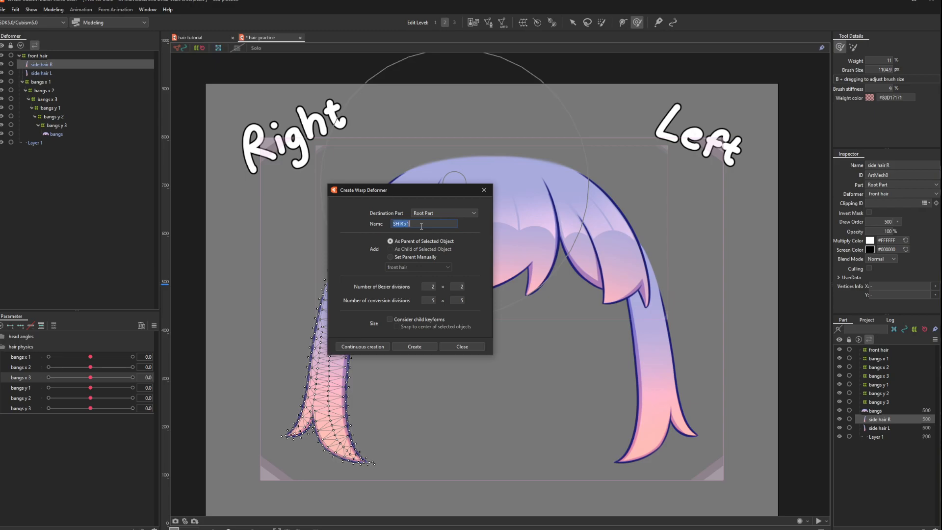
left_click(414, 345)
left_click(89, 141)
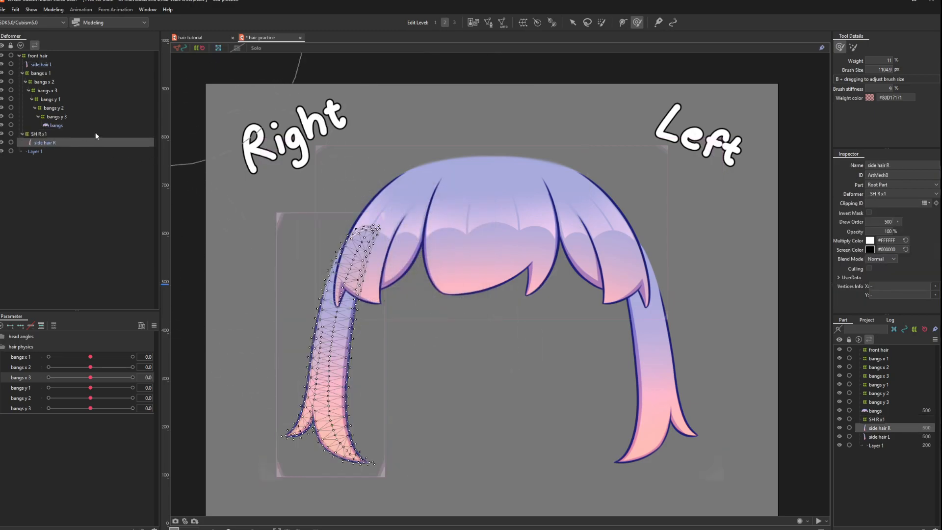
left_click(522, 21)
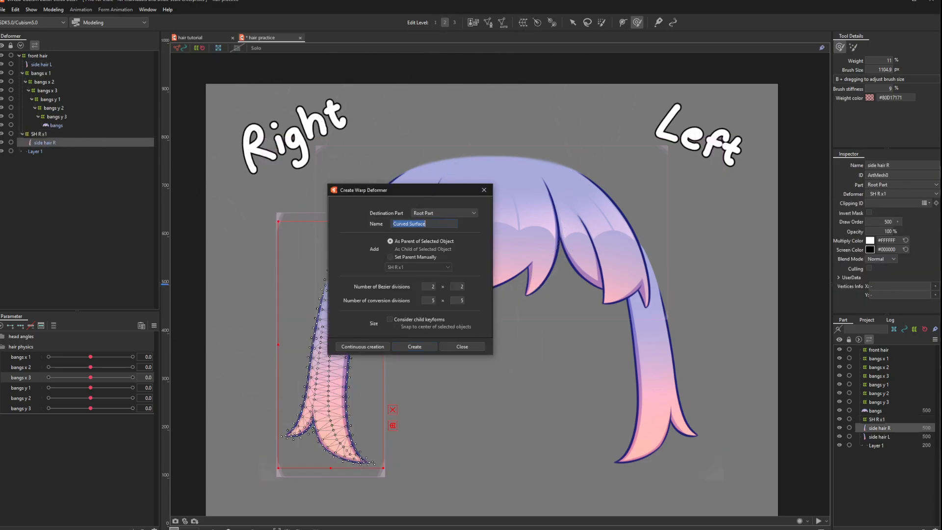
left_click(403, 346)
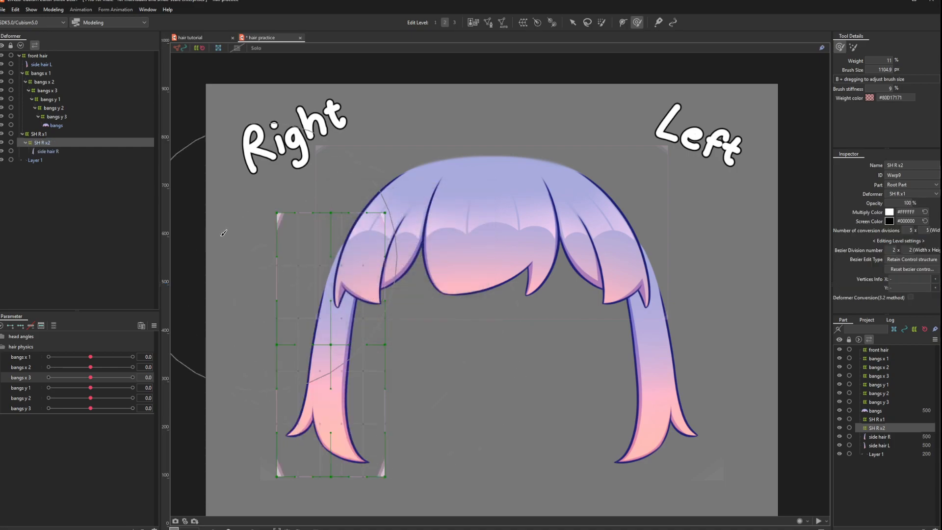
Step: Create a third warp deformer named SH R x3 as the direct parent of the side hair R mesh
left_click(47, 151)
left_click(523, 22)
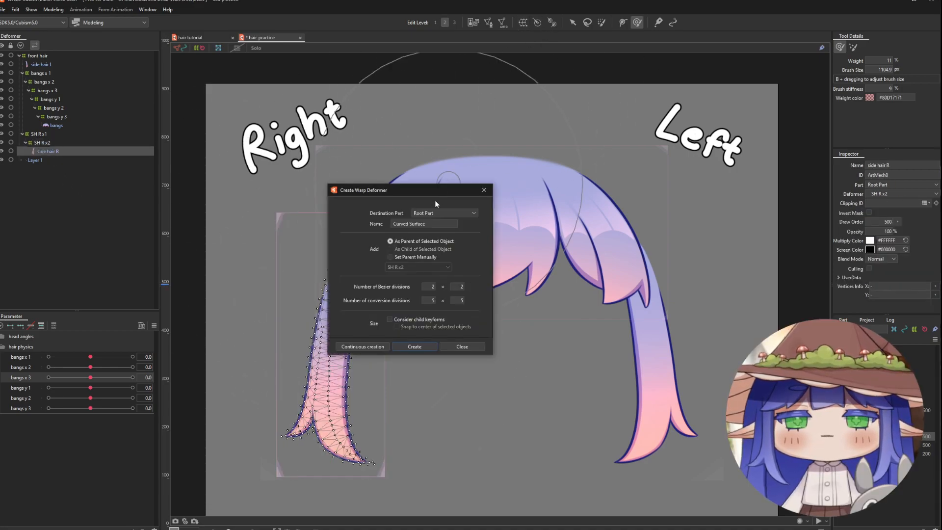
key("ctrl+a")
type("SH R x")
type("3")
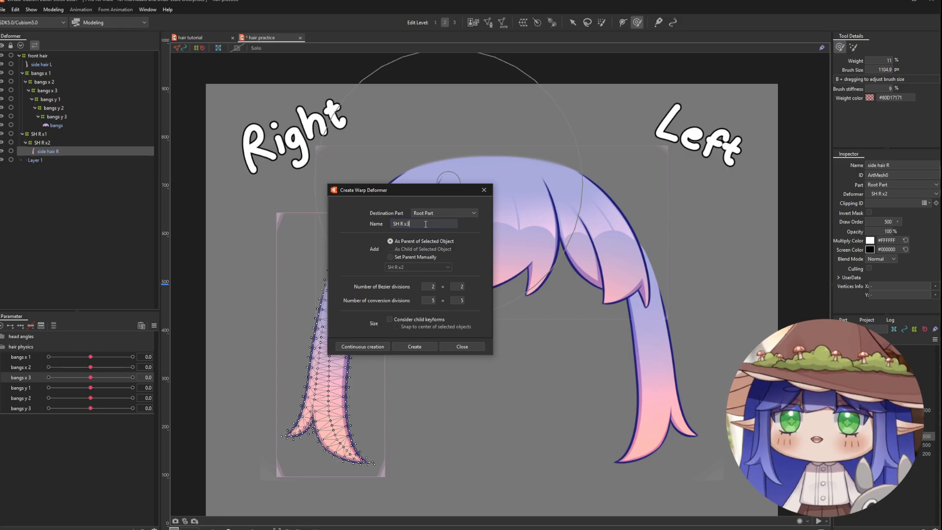
left_click(423, 349)
Step: Create parameters SH R x1, SH R x2 and SH R x3 with a range of -10 to 10
left_click(133, 528)
left_click(460, 264)
type("-10")
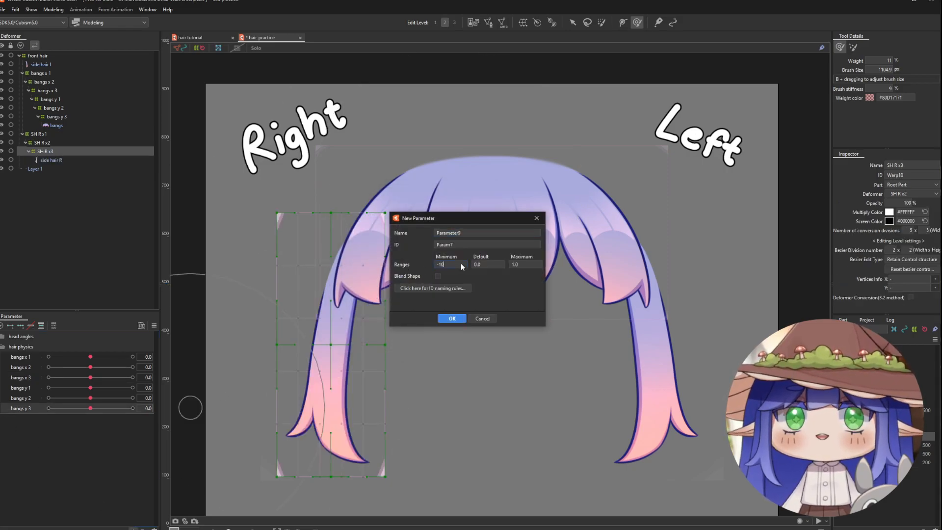
left_click(528, 261)
type("10")
left_click(517, 231)
type("SH R x1")
key("Return")
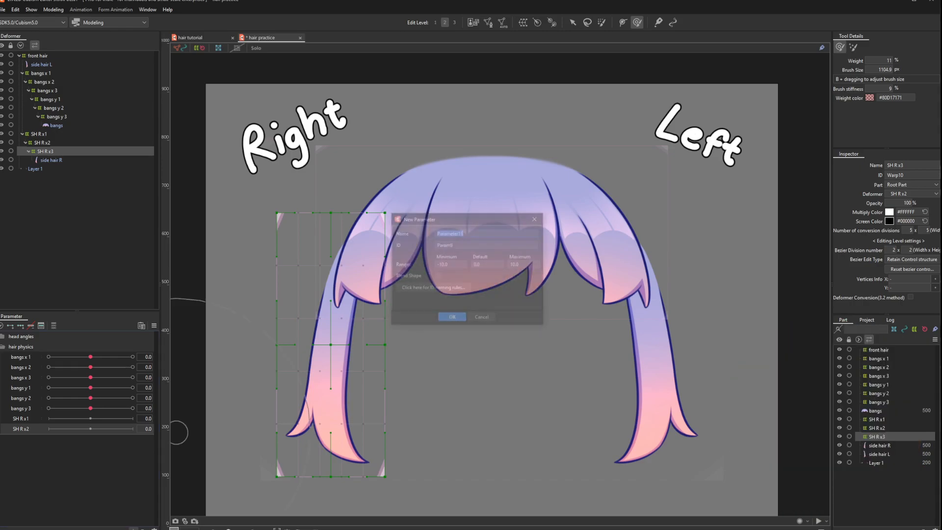
key("Return")
Step: Deform the SH R x1 warp into sideways sways at its -10.0 and 10.0 keys, then return the parameter to 0.0
left_click(42, 143)
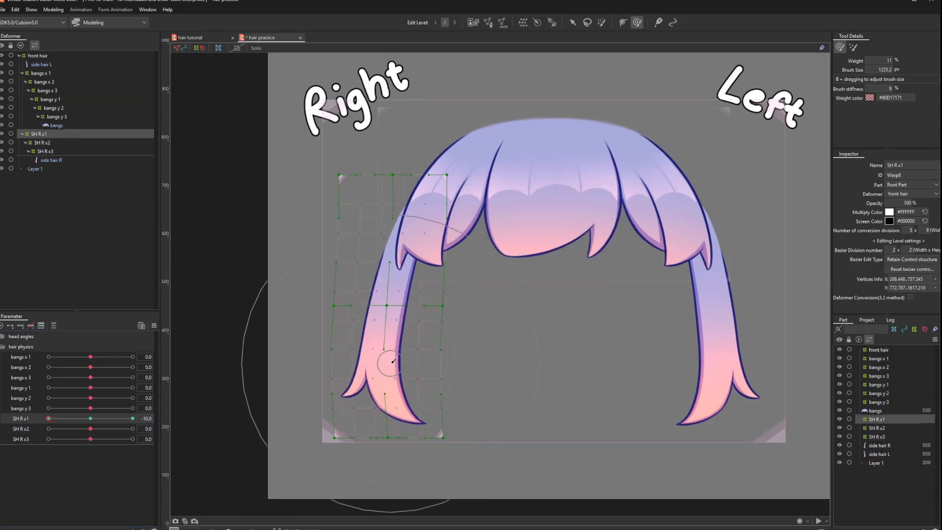
scroll(396, 289, "down", 3)
left_click_drag(374, 290, 360, 294)
left_click_drag(114, 418, 48, 419)
left_click_drag(408, 298, 392, 302)
left_click_drag(118, 421, 44, 447)
left_click_drag(359, 380, 358, 372)
left_click_drag(48, 419, 133, 418)
left_click_drag(509, 405, 513, 390)
left_click_drag(397, 392, 393, 384)
mouse_move(133, 418)
left_mouse_down()
mouse_move(44, 418)
mouse_move(90, 418)
left_mouse_up()
Step: Deform the SH R x2 warp to swing the lower side hair outward at -10.0 and inward at 10.0
left_click(42, 142)
left_click_drag(90, 429, 12, 432)
left_click_drag(368, 385, 306, 377)
left_click_drag(507, 413, 347, 413)
scroll(406, 269, "up", 3)
left_click_drag(471, 276, 410, 270)
scroll(390, 245, "down", 3)
left_click_drag(48, 429, 133, 429)
mouse_move(340, 360)
left_mouse_down()
mouse_move(433, 360)
mouse_move(455, 343)
left_mouse_up()
mouse_move(90, 418)
left_mouse_down()
mouse_move(132, 423)
mouse_move(91, 419)
left_mouse_up()
Step: Deform the SH R x3 warp at its -10.0 key to swing the side hair's tip outward
left_click_drag(133, 428, 48, 439)
left_click(45, 151)
scroll(389, 324, "up", 2)
left_click_drag(408, 362, 375, 375)
mouse_move(48, 439)
left_mouse_down()
mouse_move(95, 445)
mouse_move(48, 439)
left_mouse_up()
left_click_drag(416, 396, 306, 396)
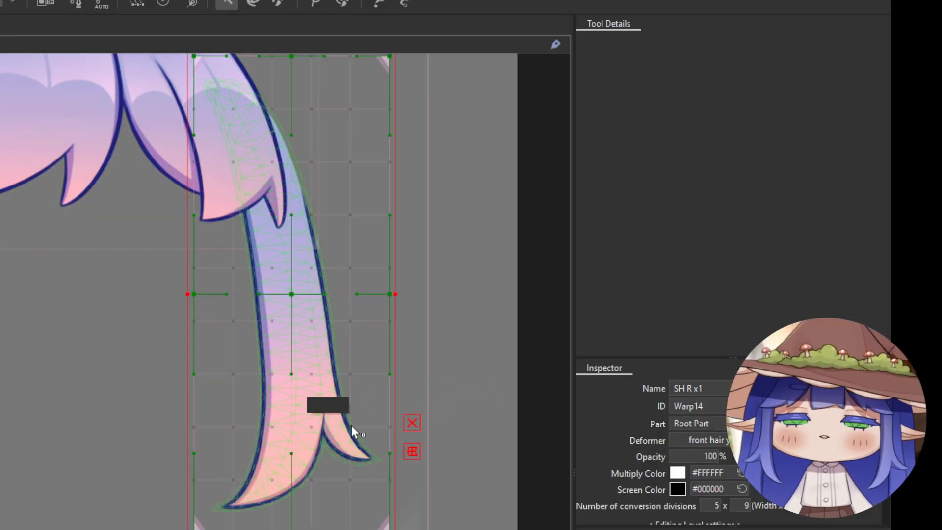
Step: Switch the SH R x1 warp's deformation method to Temporary path and place path points down the centre of the side hair strand
left_click(411, 451)
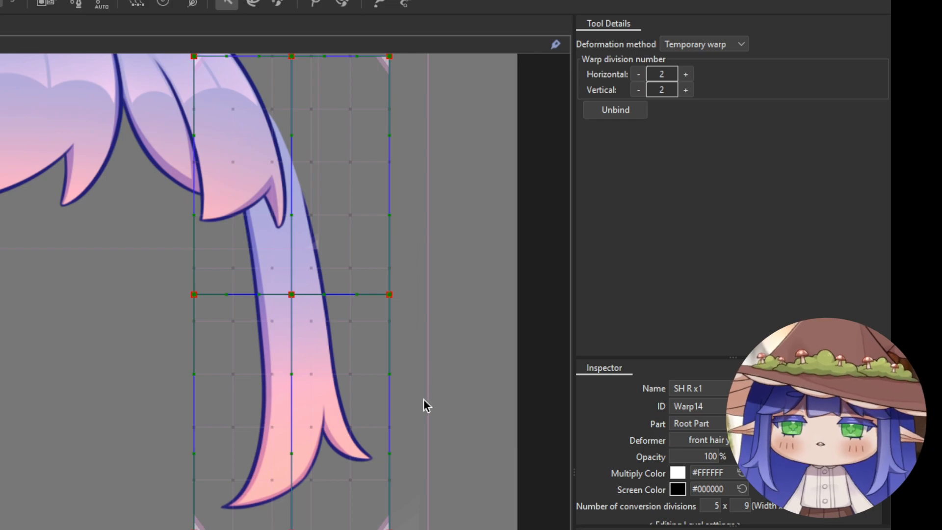
left_click(671, 45)
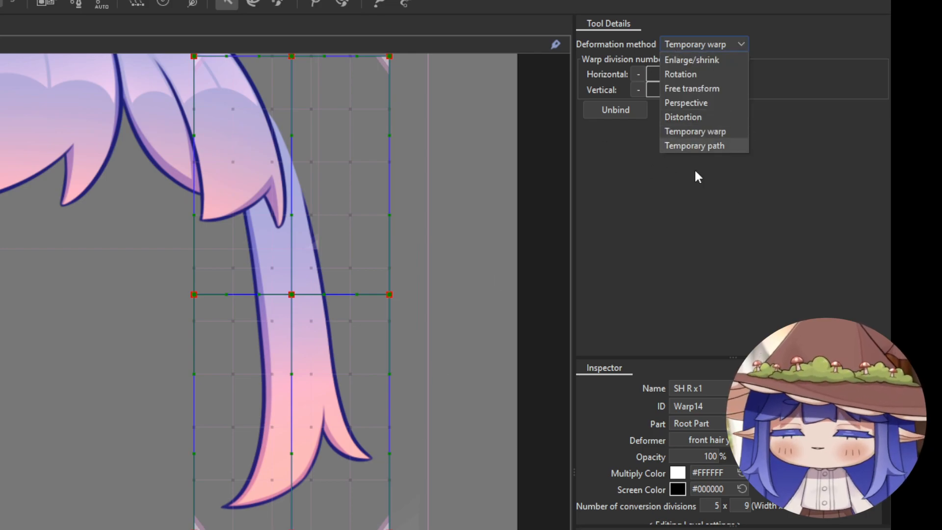
left_click(702, 143)
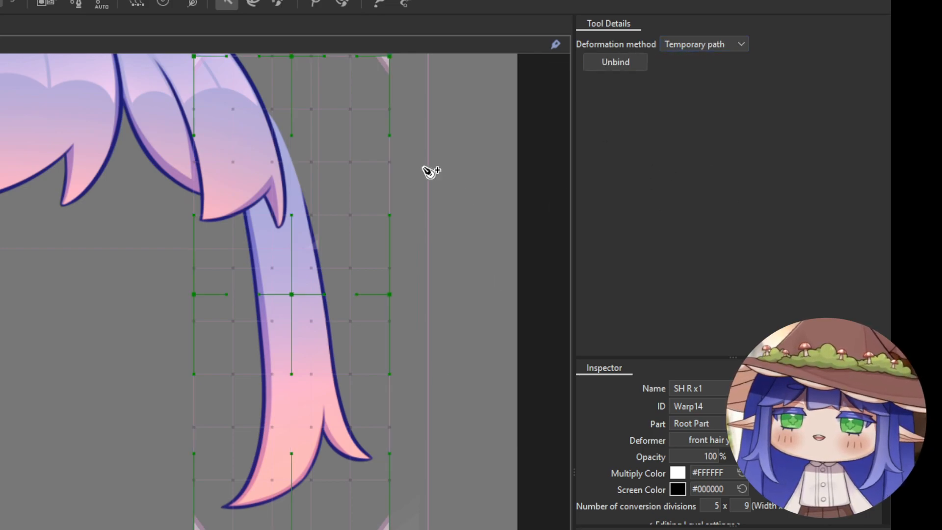
left_click(237, 59)
left_click(262, 151)
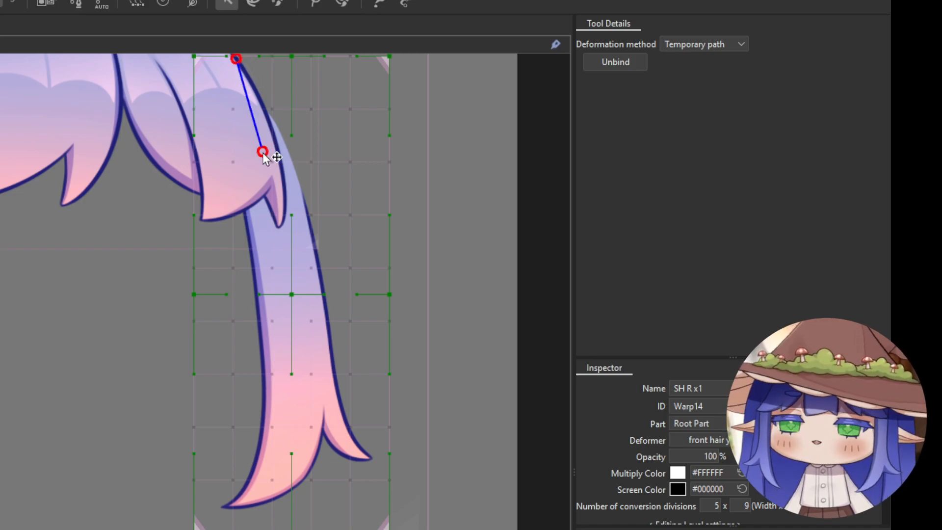
left_click(291, 256)
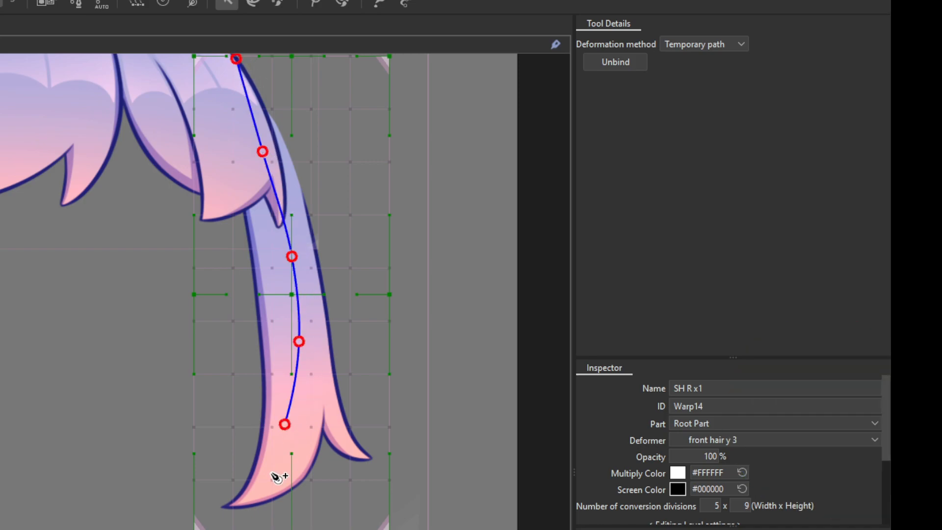
Step: Move the temporary path's points from the tip upward to curve the side hair strand inward toward the face
left_click_drag(199, 529, 155, 472)
left_click_drag(259, 486, 237, 463)
left_click_drag(286, 425, 254, 419)
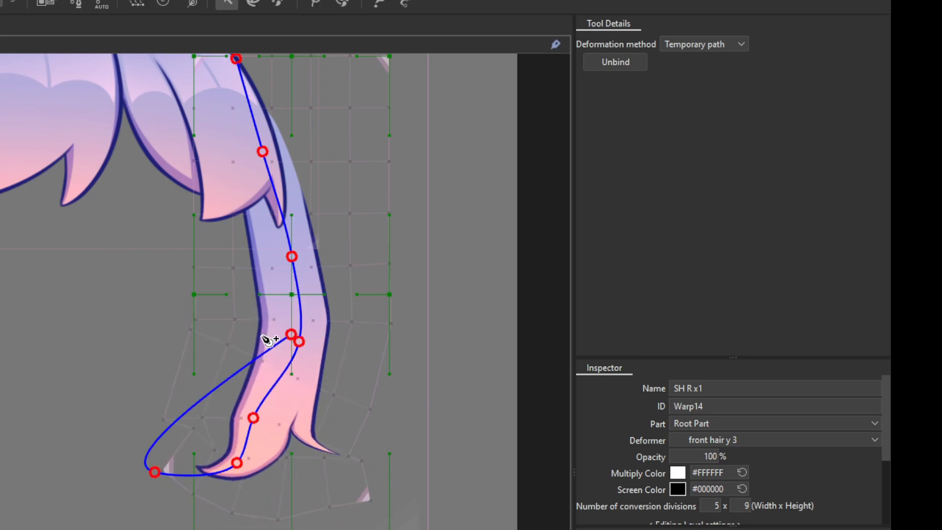
left_click_drag(298, 341, 261, 331)
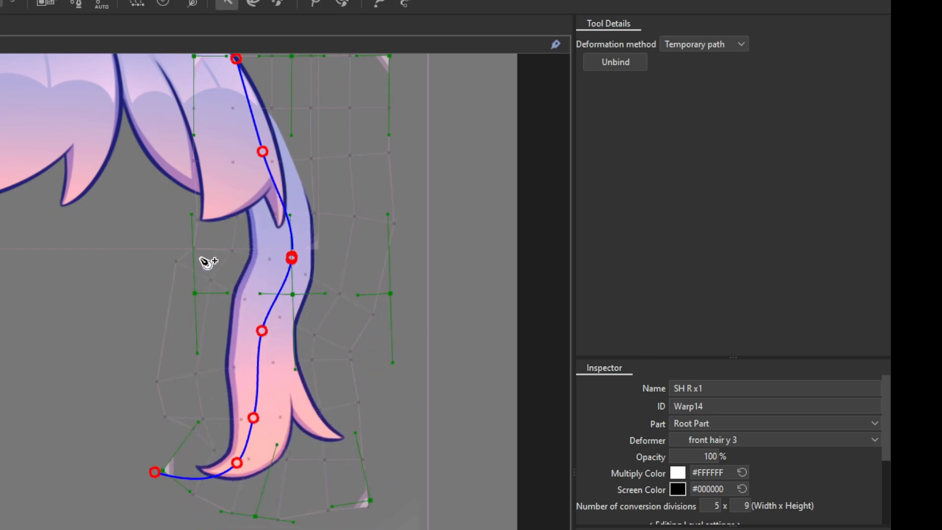
left_click_drag(293, 256, 271, 257)
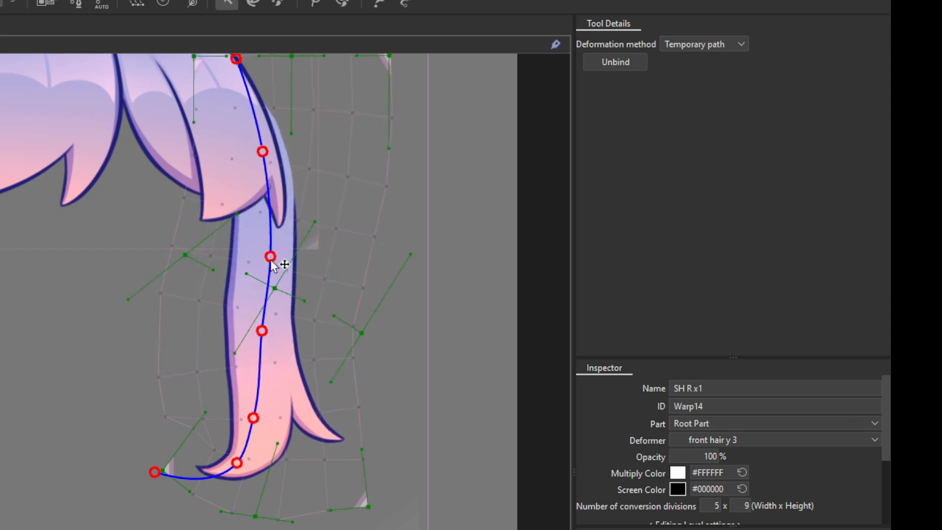
left_click_drag(237, 462, 219, 465)
left_click_drag(253, 417, 243, 415)
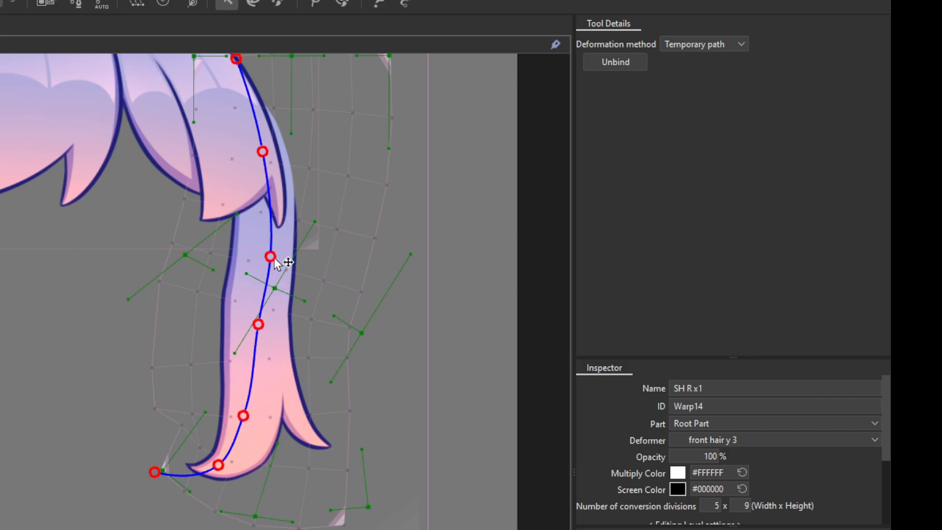
left_click_drag(274, 258, 268, 244)
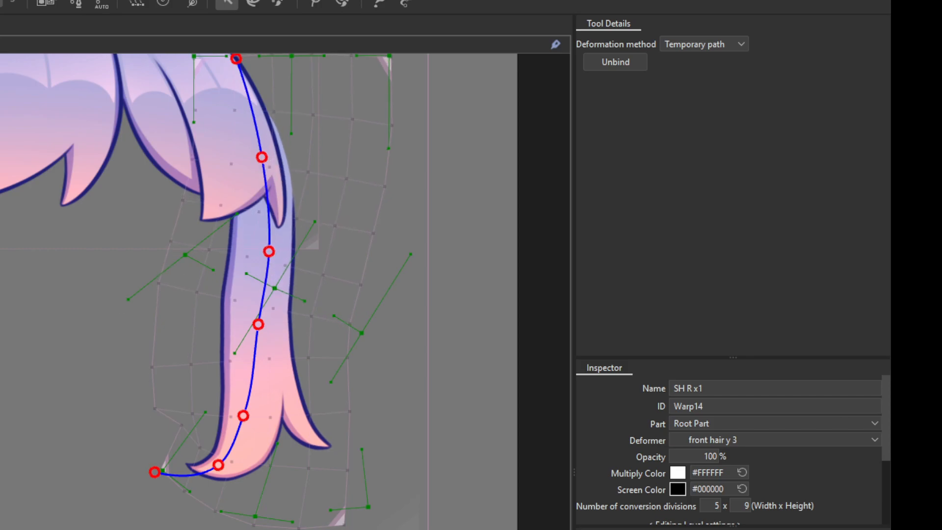
Step: Shift the temporary path's lower and middle points back outward to reshape the side hair strand's curve
left_click_drag(156, 473, 200, 516)
left_click_drag(218, 465, 267, 483)
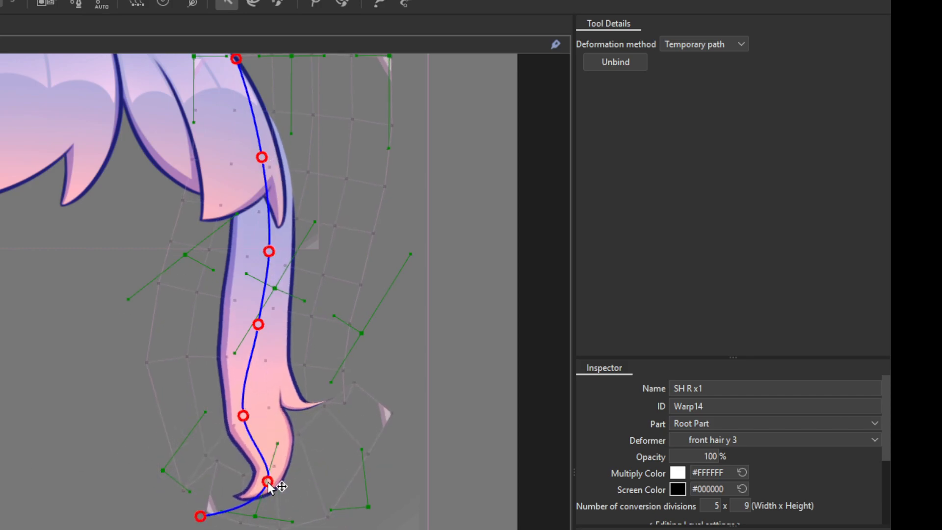
left_click_drag(242, 407, 291, 409)
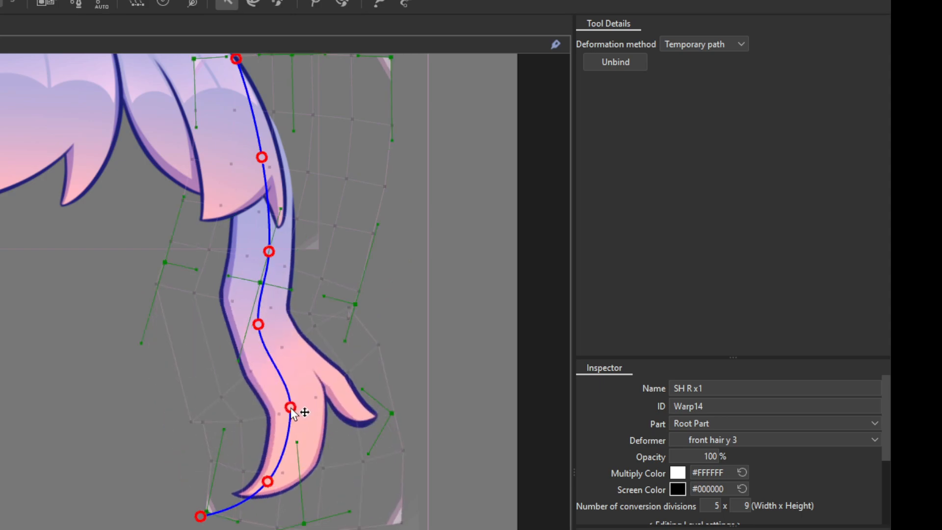
left_click_drag(259, 324, 300, 326)
left_click_drag(270, 251, 290, 250)
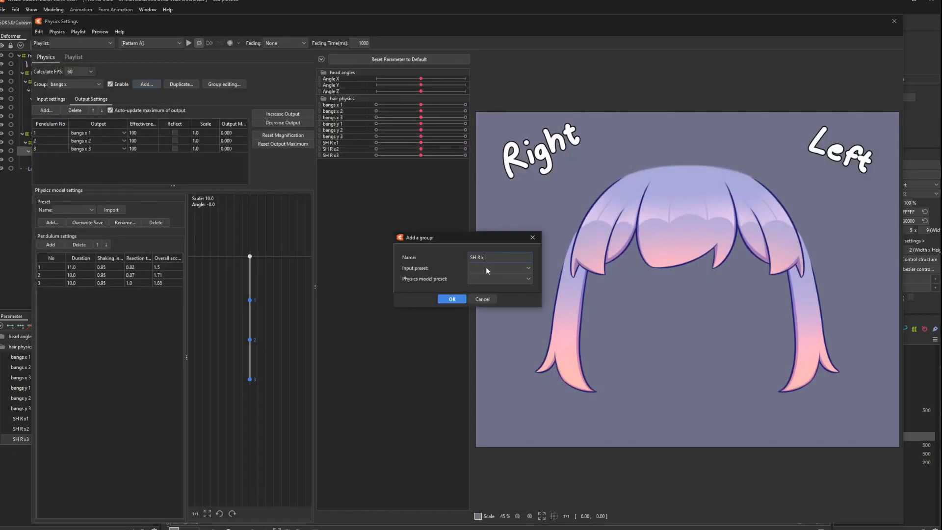
Step: Add the physics group SH R x with the Hair (Long) model and tune its third pendulum to duration 13.7 and overall acceleration 1.81
left_click(452, 298)
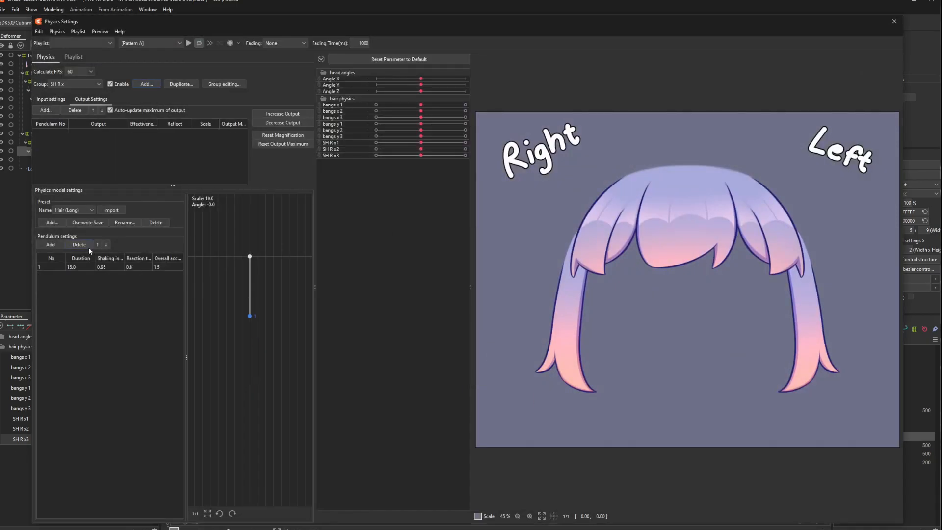
left_click_drag(69, 286, 87, 287)
mouse_move(159, 283)
left_mouse_down()
mouse_move(202, 283)
mouse_move(152, 276)
left_mouse_up()
Step: Add the side hair outputs to the SH R x physics group and set the output scale to 10
left_click(46, 110)
left_click(452, 378)
double_click(209, 124)
type("10")
left_click(478, 286)
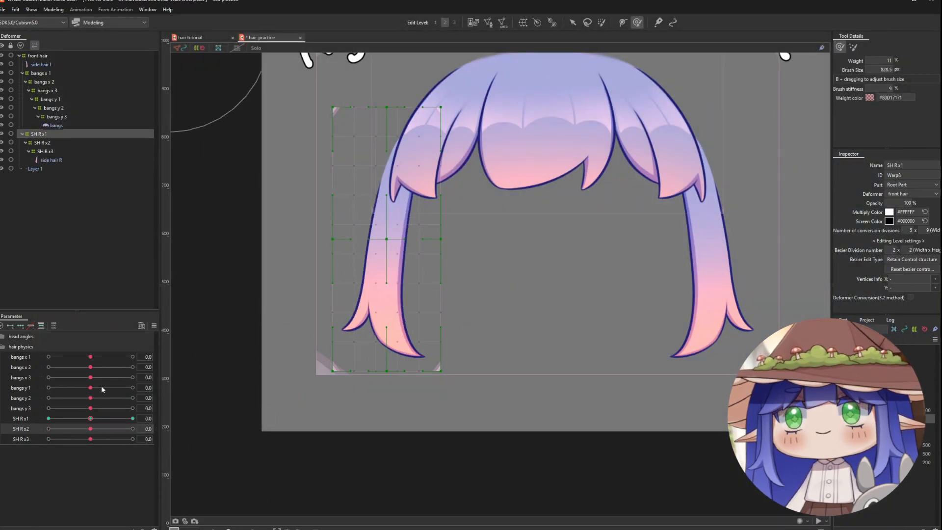
Step: Apply Ellipse Interpolation to the SH R x1 deformer's keys through the Extended Interpolation settings
left_click(153, 327)
left_click(154, 327)
left_click(206, 392)
left_click(257, 275)
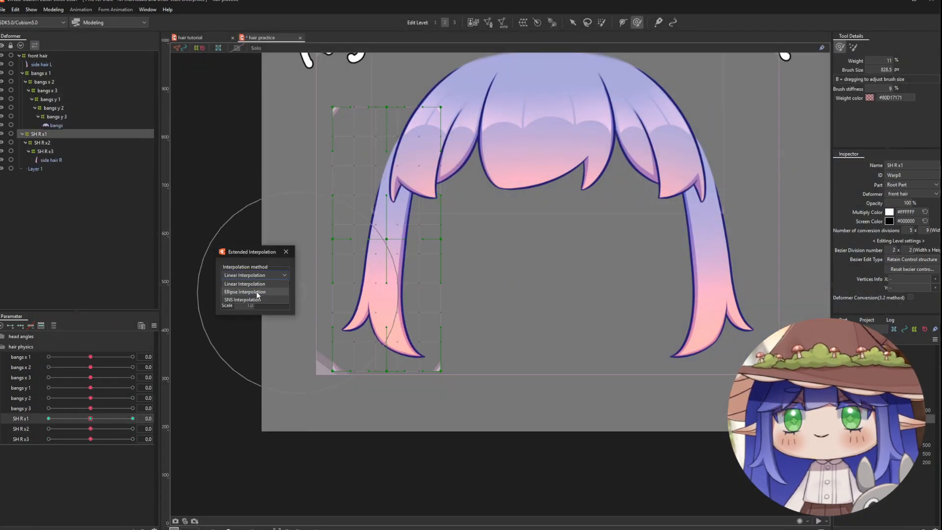
left_click(261, 291)
left_click(246, 308)
mouse_move(90, 420)
left_mouse_down()
mouse_move(49, 438)
mouse_move(90, 427)
left_mouse_up()
Step: Select the SH R x2 deformer and apply Ellipse Interpolation to its parameter keys
left_click(44, 143)
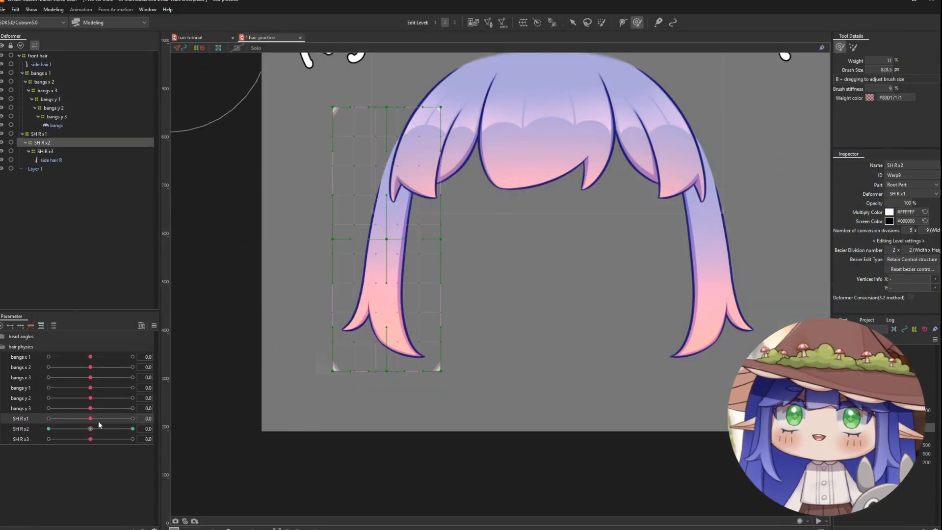
left_click(132, 429)
left_click(153, 326)
left_click(191, 429)
left_click(261, 296)
left_click(252, 314)
left_click(245, 308)
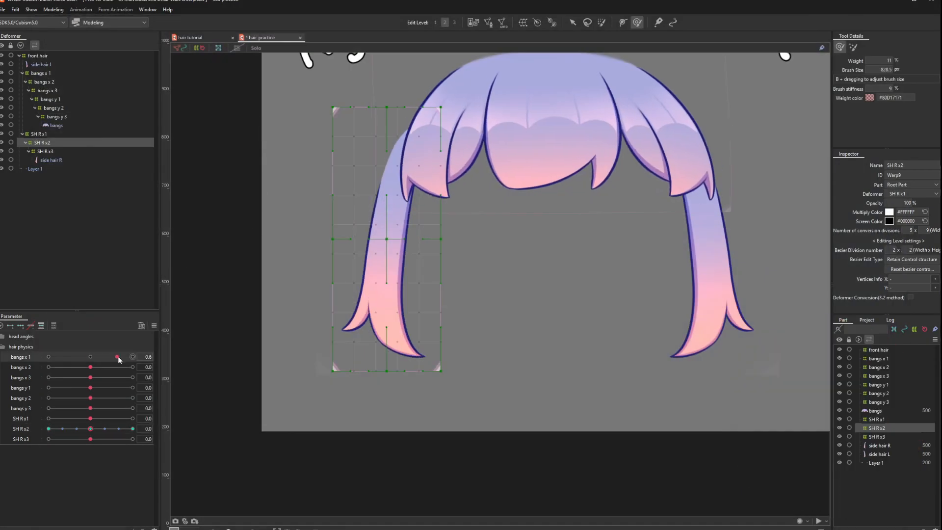
Step: Preview the bangs' motion by varying the bangs x 1 and bangs x 2 parameters
left_click_drag(132, 357, 91, 357)
left_click_drag(91, 367, 49, 367)
left_click(44, 82)
left_click(154, 327)
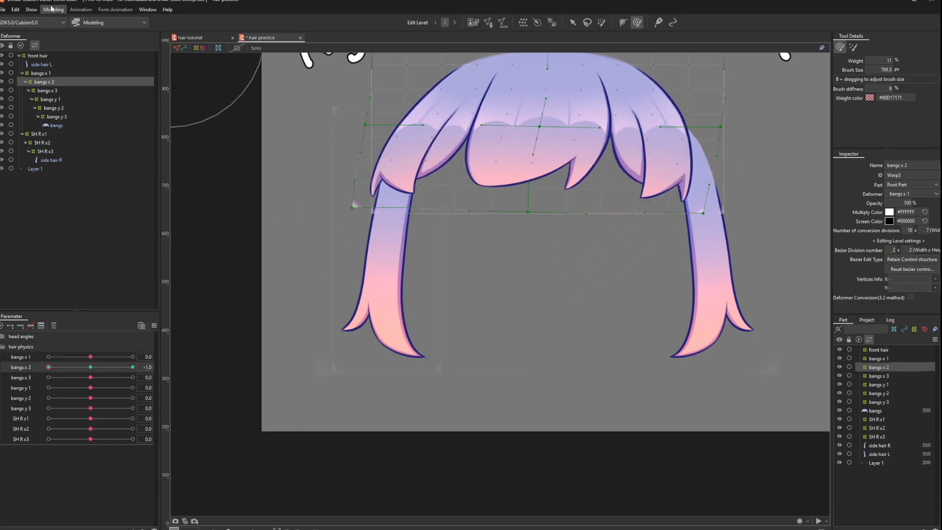
Step: Create nested warp deformers SH R y1, SH R y2 and SH R y3 between SH R x3 and the side hair R mesh
left_click(523, 23)
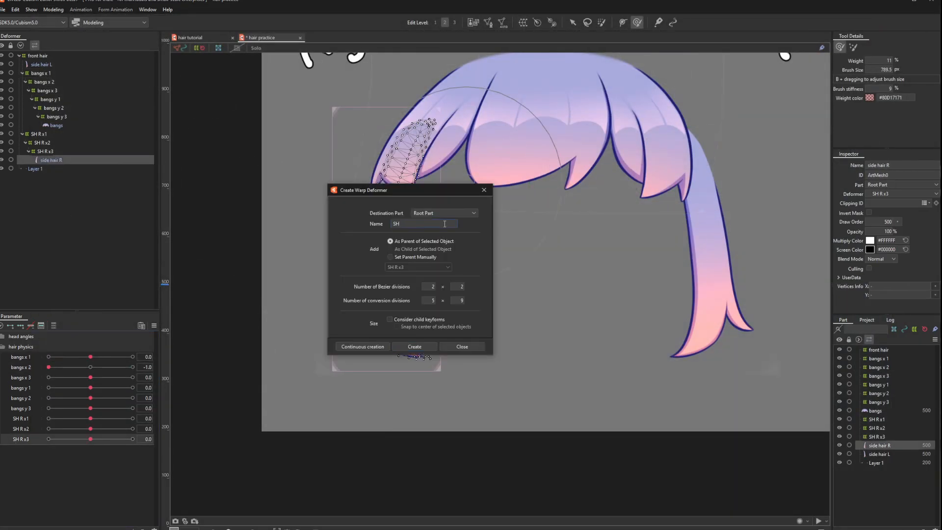
left_click(415, 346)
left_click(56, 169)
left_click(523, 22)
type("SH R y2")
left_click(414, 347)
left_click(67, 178)
left_click(523, 22)
left_click(415, 346)
Step: Create the parameters SH R y1, SH R y2 and SH R y3 in the hair physics group
left_click(452, 318)
left_click(452, 317)
left_click(452, 317)
Step: Add three keyforms for each of the SH R y3, SH R y2 and SH R y1 deformers on their matching parameters
left_click(21, 326)
left_click(54, 169)
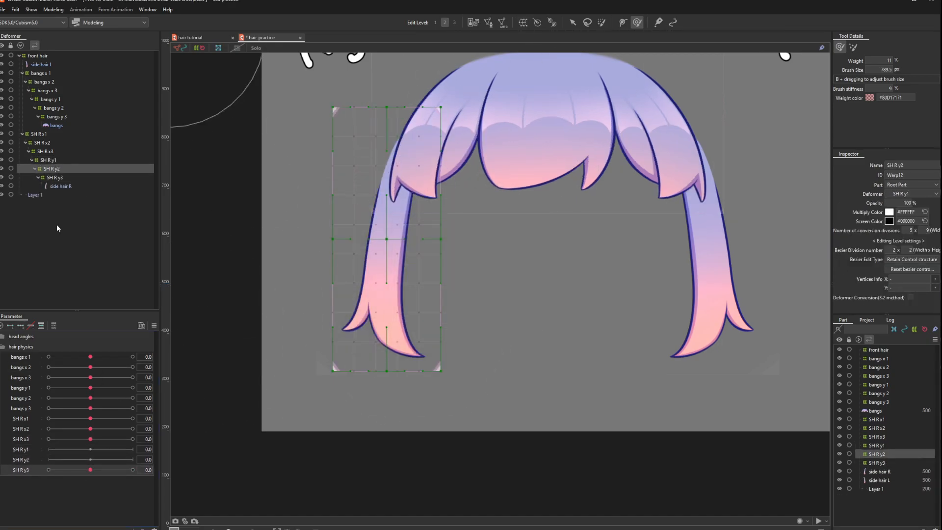
left_click(22, 460)
left_click(20, 326)
left_click(48, 160)
left_click(24, 449)
left_click(21, 325)
Step: Deform the SH R y1 warp to bend the side hair inward at -10.0 and outward at 10.0
left_click(48, 450)
mouse_move(341, 308)
left_mouse_down()
mouse_move(411, 304)
mouse_move(415, 269)
left_mouse_up()
left_click_drag(443, 502, 500, 388)
left_click_drag(50, 450, 48, 449)
left_click_drag(419, 319, 445, 321)
left_click_drag(265, 379, 275, 378)
left_click(132, 450)
mouse_move(394, 388)
left_mouse_down()
mouse_move(338, 387)
mouse_move(416, 334)
left_mouse_up()
left_click_drag(432, 332, 413, 332)
mouse_move(408, 235)
left_mouse_down()
mouse_move(364, 235)
mouse_move(373, 211)
left_mouse_up()
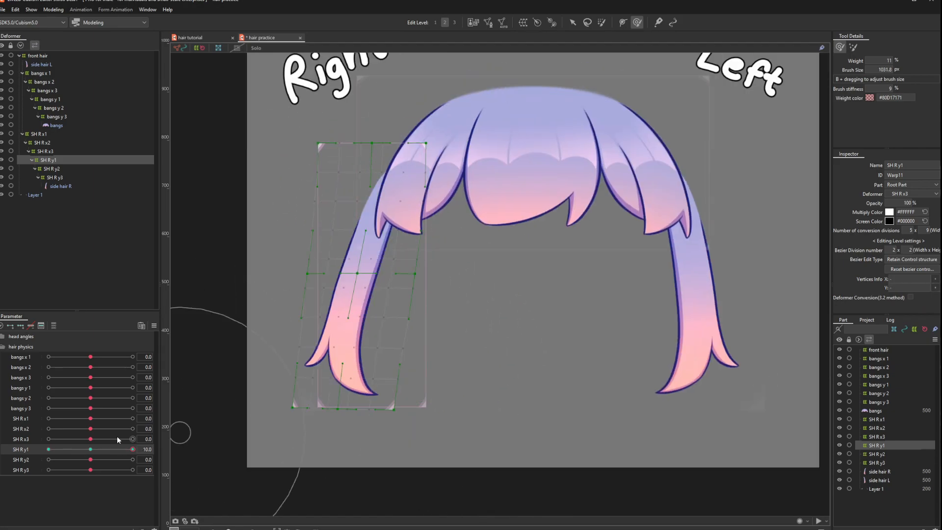
Step: Reset SH R y1, then deform the SH R y2 warp to bend the lower side hair outward at 10.0 and inward at -10.0
left_click(91, 450)
left_click(52, 168)
left_click(48, 460)
mouse_move(452, 498)
left_mouse_down()
mouse_move(452, 477)
mouse_move(324, 452)
left_mouse_up()
left_click(133, 459)
left_click_drag(432, 435, 397, 433)
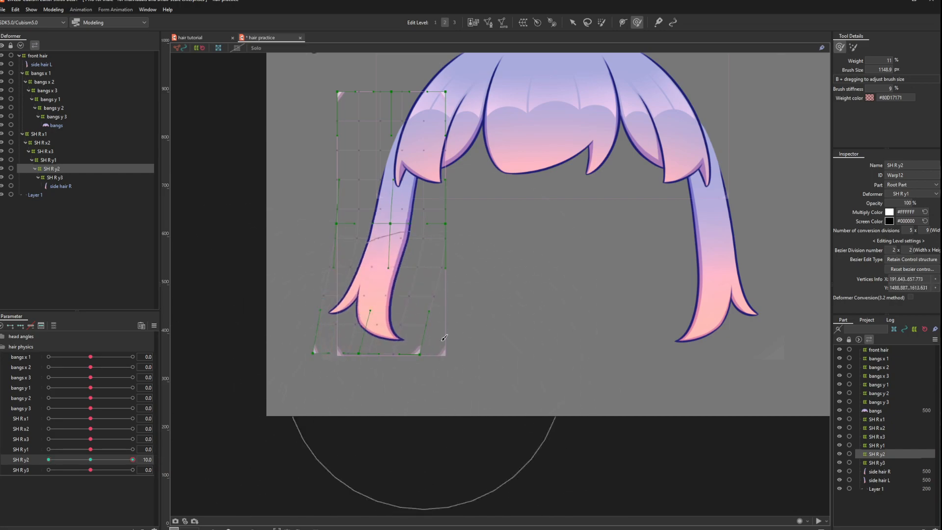
left_click(48, 460)
left_click_drag(238, 347, 371, 333)
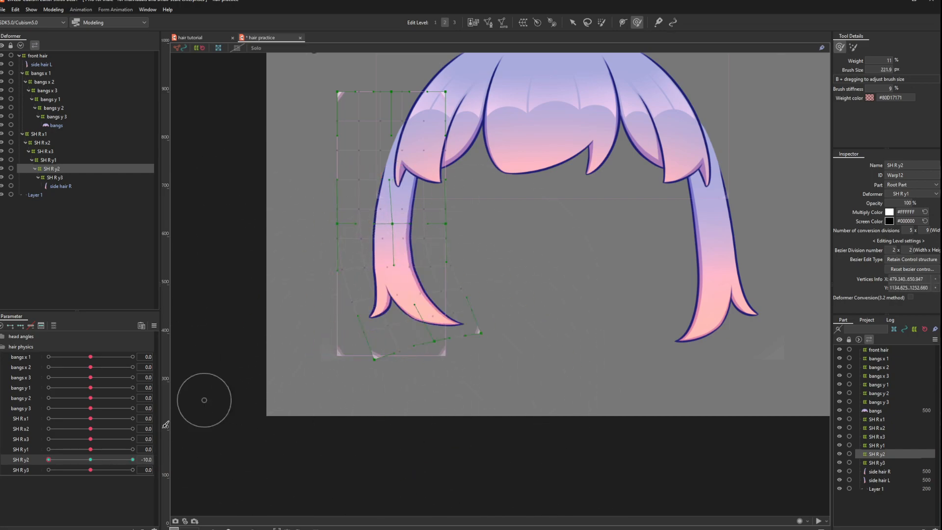
Step: Reset SH R y2, deform the SH R y3 warp to bend the side hair's tip at both extremes, and reset SH R y3
left_click(47, 178)
left_click_drag(49, 459, 90, 462)
left_click(48, 470)
left_click_drag(275, 339, 204, 318)
left_click(132, 470)
mouse_move(351, 384)
left_mouse_down()
mouse_move(425, 385)
mouse_move(469, 317)
left_mouse_up()
left_click_drag(332, 401, 361, 416)
left_click_drag(494, 355, 504, 342)
left_click(48, 469)
left_click_drag(49, 470, 90, 470)
left_click(133, 449)
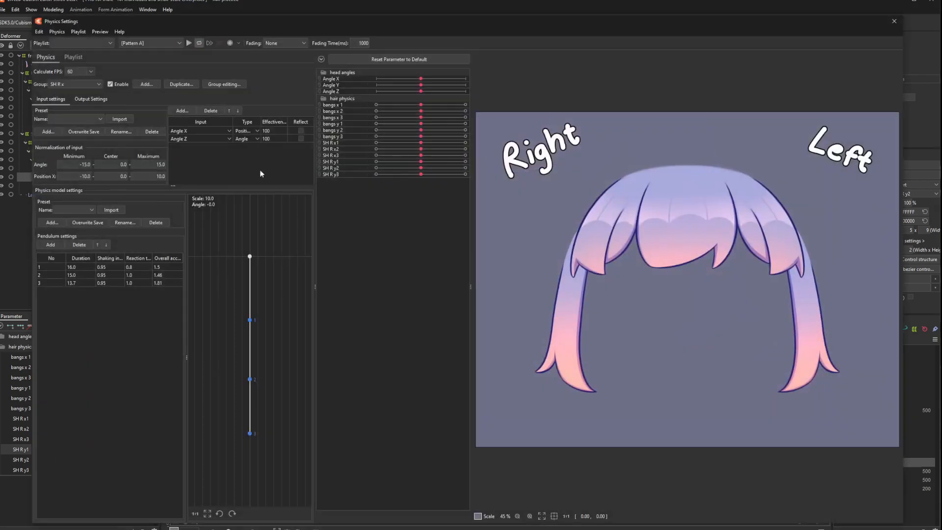
Step: Set up the SH R y physics group with the Hair (Long) model preset and SH R y1, SH R y2 and SH R y3 as outputs at scale 10.0
left_click(111, 209)
key("Return")
left_click(91, 99)
left_click(46, 110)
left_click(454, 378)
left_click(479, 281)
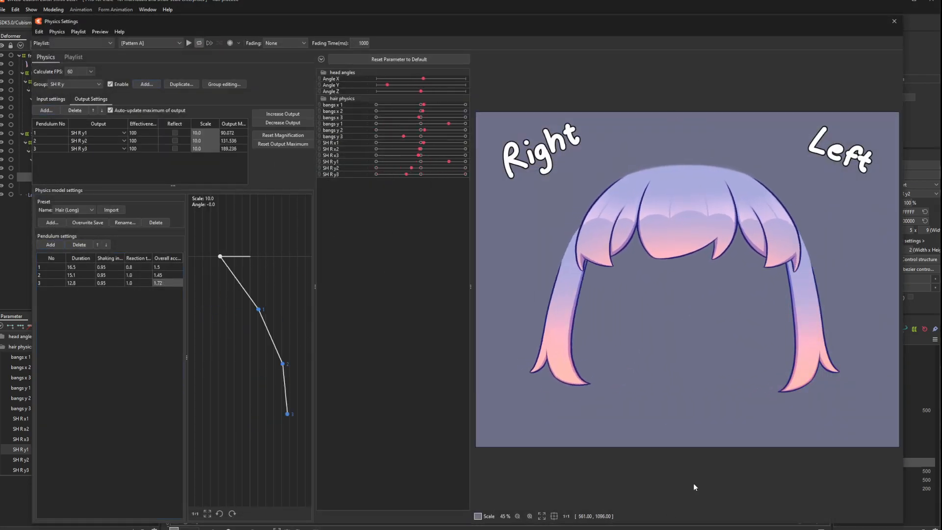
left_click_drag(711, 255, 789, 44)
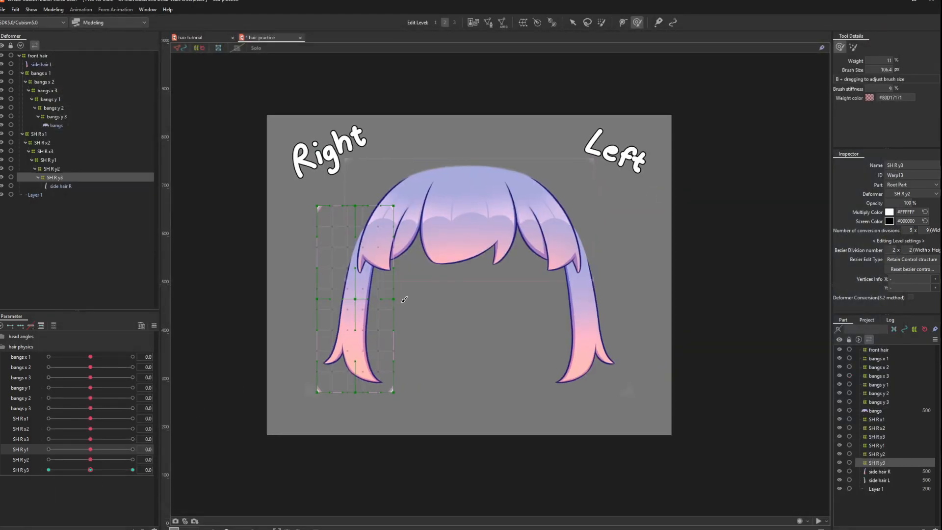
Step: Duplicate the six SH R side hair deformers and mirror the copies onto the left side hair using a temporary parent warp
scroll(491, 245, "up", 2)
left_click(39, 134, "shift")
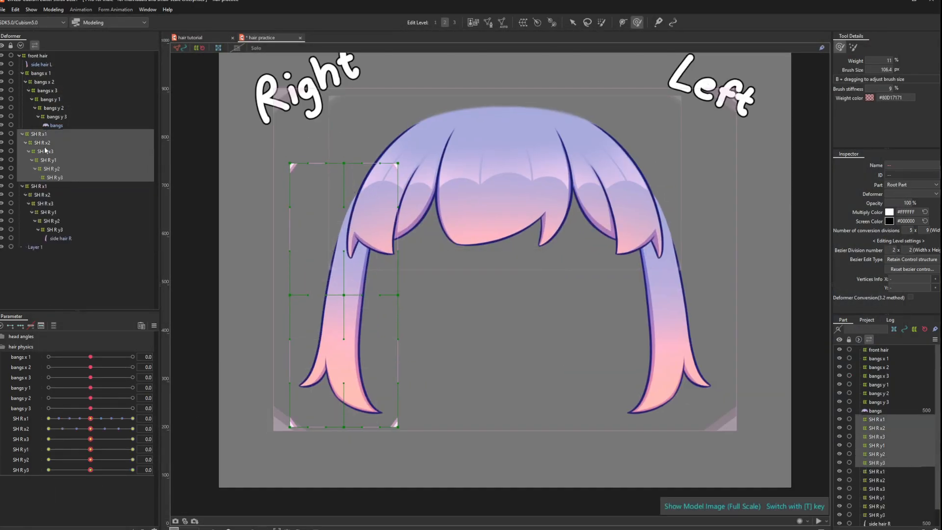
left_click(523, 22)
left_click(420, 343)
left_click(448, 341)
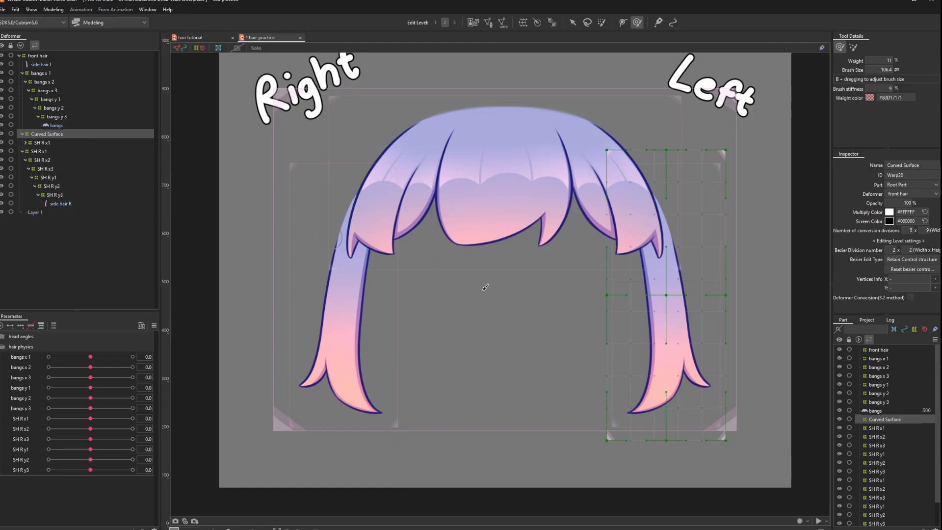
key("Delete")
Step: Align the copied SH R x1 warp with the left side hair and parent side hair L under the copied SH R y3 deformer
left_click(39, 134)
key("Right")
key("Right")
key("Right")
key("Right")
key("Right")
key("Right")
key("Right")
key("Right")
key("Right")
key("Right")
left_click_drag(41, 64, 54, 178)
Step: Duplicate the six side hair parameters, SH R x1 through SH R y3, within the hair physics group
left_click(40, 125)
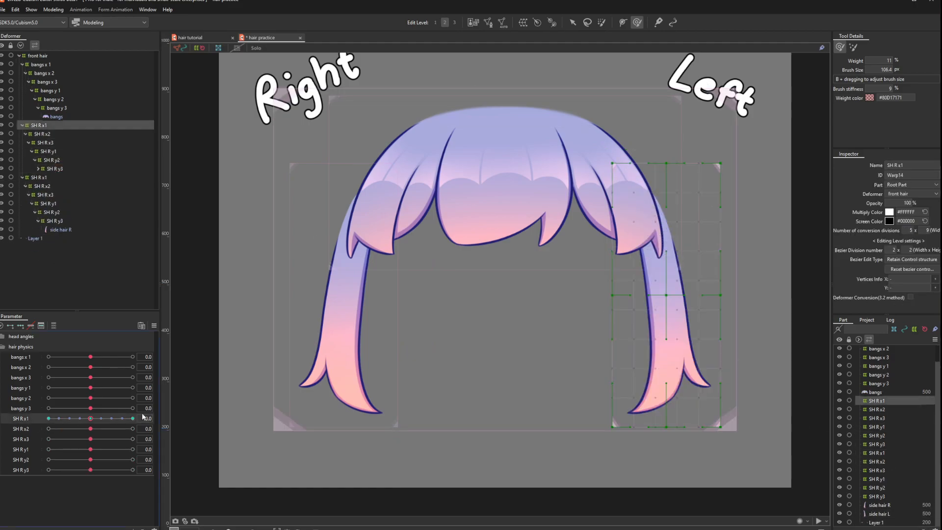
left_click(22, 471, "shift")
right_click(22, 470)
left_click_drag(22, 428, 25, 481)
scroll(25, 476, "down", 1)
Step: Key the copied SH R x1, SH R x2 and SH R x3 deformers with three keyforms each on their duplicated parameters
left_click(25, 470)
left_click(20, 326)
mouse_move(91, 469)
left_mouse_down()
mouse_move(145, 466)
mouse_move(91, 469)
left_mouse_up()
left_click(42, 134)
left_click(22, 480)
left_click(20, 326)
left_click_drag(90, 417, 133, 418)
left_click_drag(133, 417, 91, 418)
left_click_drag(90, 479, 132, 479)
left_click_drag(55, 482, 49, 500)
left_click(45, 143)
left_click(22, 490)
left_click(20, 326)
Step: Transfer the copied SH R y1 deformer's keyforms to the duplicated SH R y1 parameter and delete its keys from the original parameter
left_click(48, 152)
left_click(21, 500)
left_click(20, 326)
left_click_drag(49, 500, 91, 500)
left_click_drag(90, 438, 133, 438)
left_click_drag(132, 438, 91, 439)
left_click_drag(90, 500, 133, 500)
left_click(91, 500)
left_click(21, 439)
left_click(30, 326)
Step: Key the copied SH R y2 deformer on the duplicated SH R y2 parameter and remove its keys from the original parameter
left_click(51, 160)
left_click(21, 510)
left_click(20, 326)
left_click(49, 510)
left_click(91, 511)
left_click(21, 448)
left_click(31, 326)
Step: Transfer the copied SH R y3 deformer's keyforms to the duplicated SH R y3 parameter and delete its keys from the original parameter
left_click(86, 168)
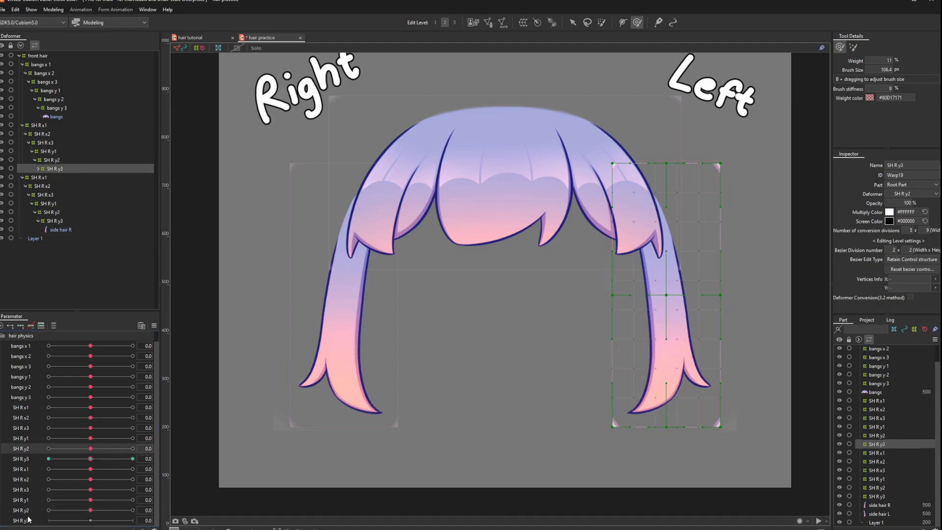
left_click(21, 521)
left_click(20, 325)
left_click(48, 458)
left_click(90, 459)
left_click(48, 521)
left_click(91, 520)
left_click(21, 459)
left_click(30, 326)
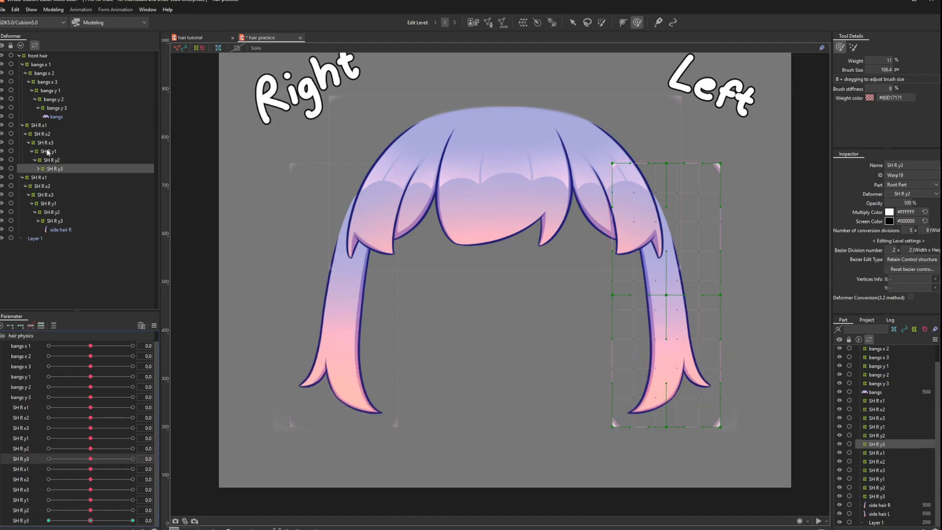
Step: Apply extended interpolation to the copied SH R x1 and SH R x2 deformers on their duplicated parameters
left_click(39, 125)
left_click(21, 470)
left_click(154, 325)
left_click(194, 347)
left_click(250, 275)
left_click(245, 284)
left_click(43, 134)
left_click(21, 479)
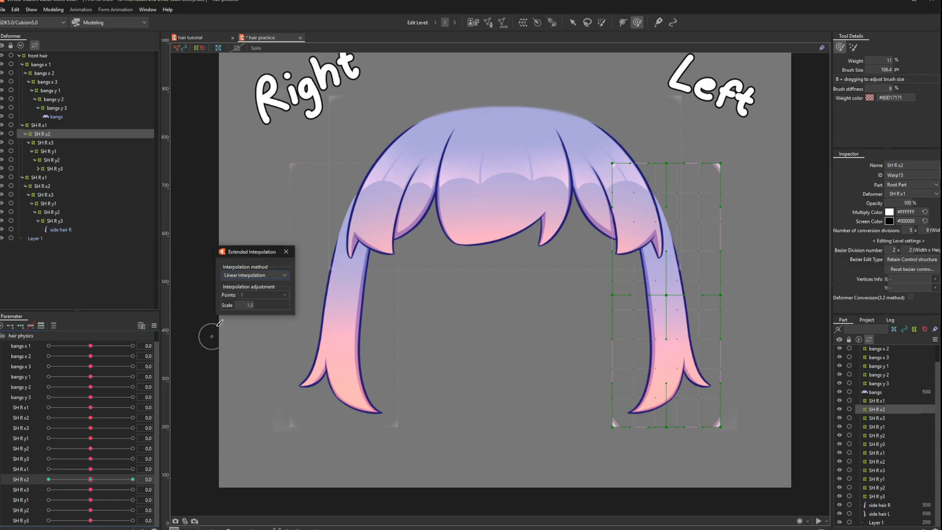
left_click(286, 252)
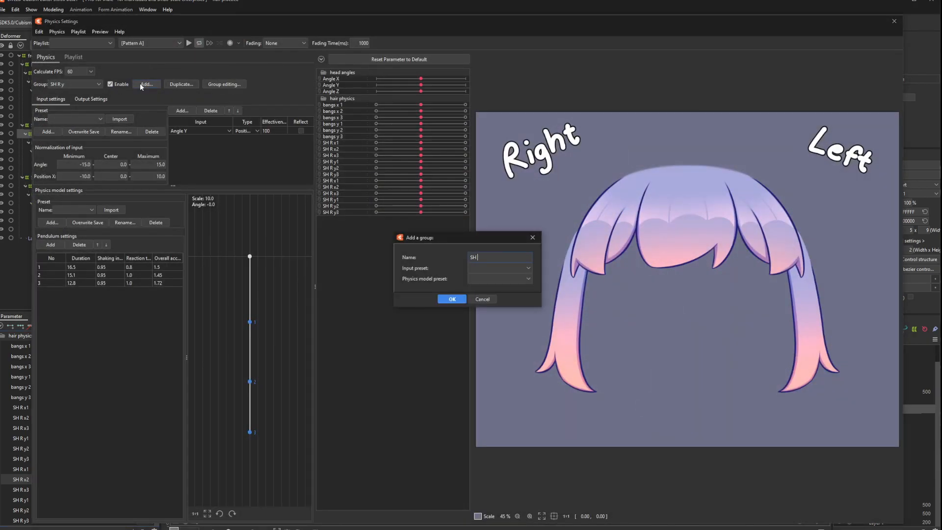
Step: Create the SH L x physics group with the Hair (Long) preset and the duplicated SH R x1, SH R x2 and SH R x3 as outputs
left_click(498, 268)
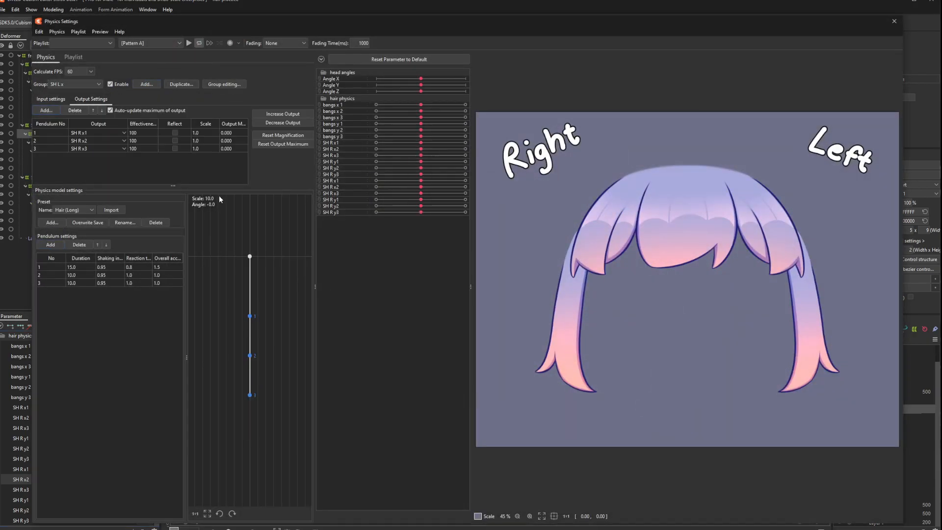
left_click_drag(795, 331, 579, 255)
Step: Save the SH R x group's pendulum settings as a physics model preset named hair tutorialx
left_click(61, 84)
left_click(60, 107)
left_click(57, 222)
type("hair tutorial")
key("Return")
left_click(124, 224)
type("x")
key("Return")
Step: Import the hair tutorialx model preset into the SH L x physics group
left_click(75, 84)
left_click(64, 123)
left_click(79, 210)
left_click(74, 329)
left_click(112, 210)
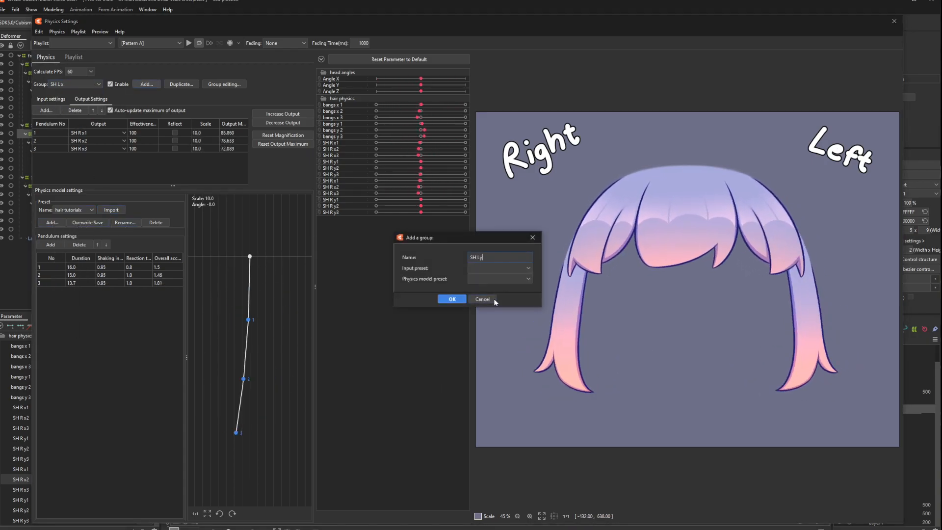
Step: Create the SH L y physics group, add the duplicated SH R y parameters as outputs, and add two more pendulums
left_click(452, 300)
left_click(46, 110)
left_click_drag(471, 328, 472, 343)
left_click(452, 378)
left_click(51, 245)
left_click(51, 245)
Step: Save the SH R y group's pendulum settings as a new physics model preset
left_click(48, 133)
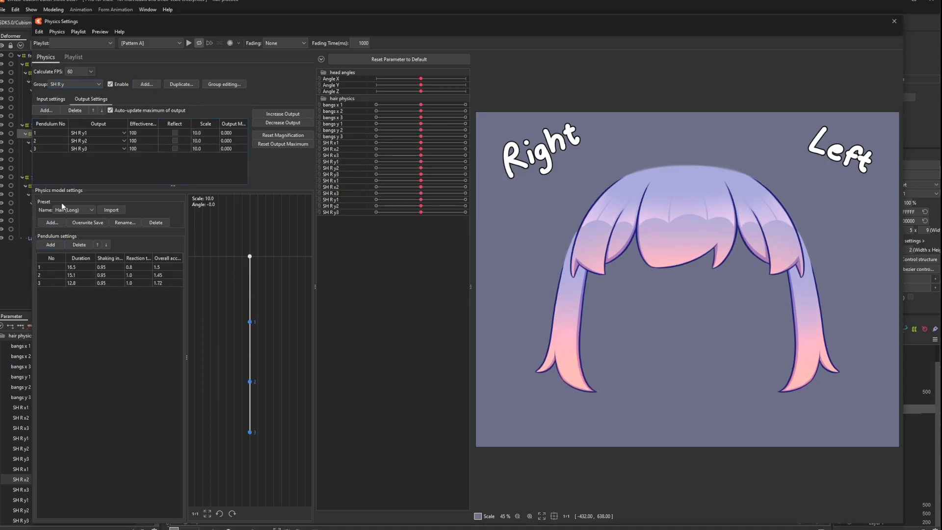
left_click(54, 223)
type("hair t")
left_click(456, 301)
Step: Test the SH L y physics group's motion in the preview and delete the second entry from its inputs
left_click(88, 84)
left_click(79, 136)
left_click_drag(684, 235, 649, 393)
left_click(51, 100)
left_click(190, 138)
left_click(210, 111)
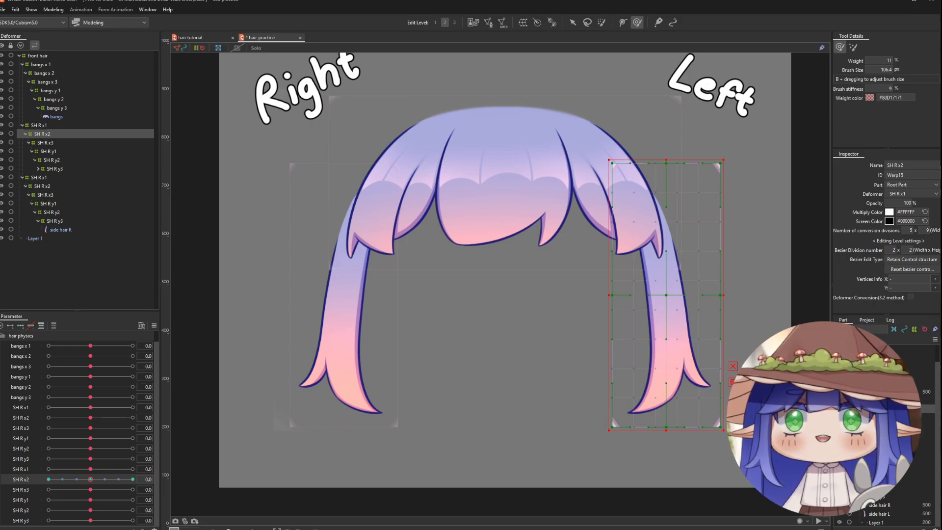
Step: Save the hair practice model
key("ctrl+s")
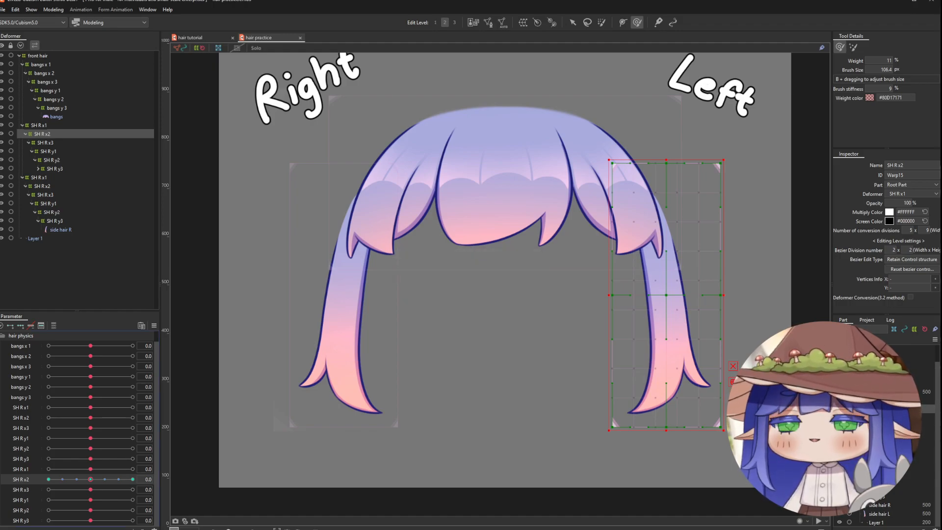
scroll(39, 442, "up", 1)
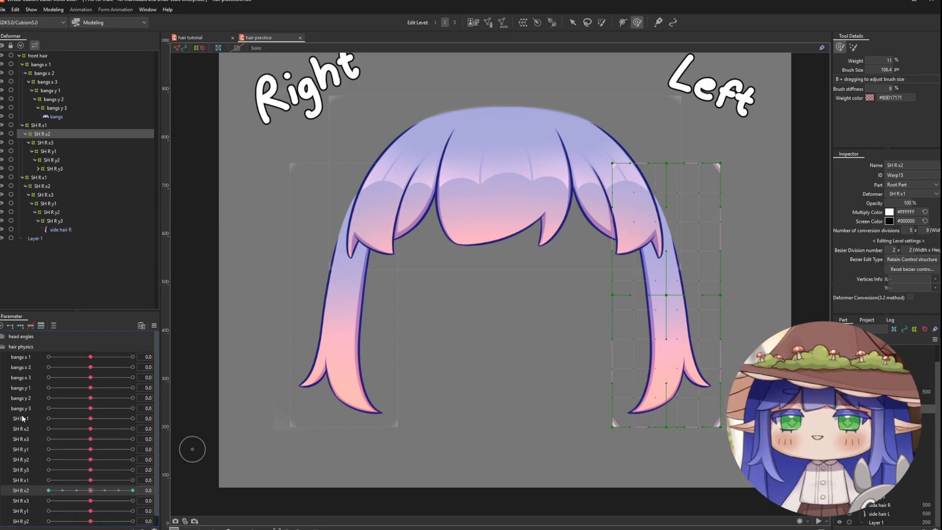
scroll(15, 364, "down", 1)
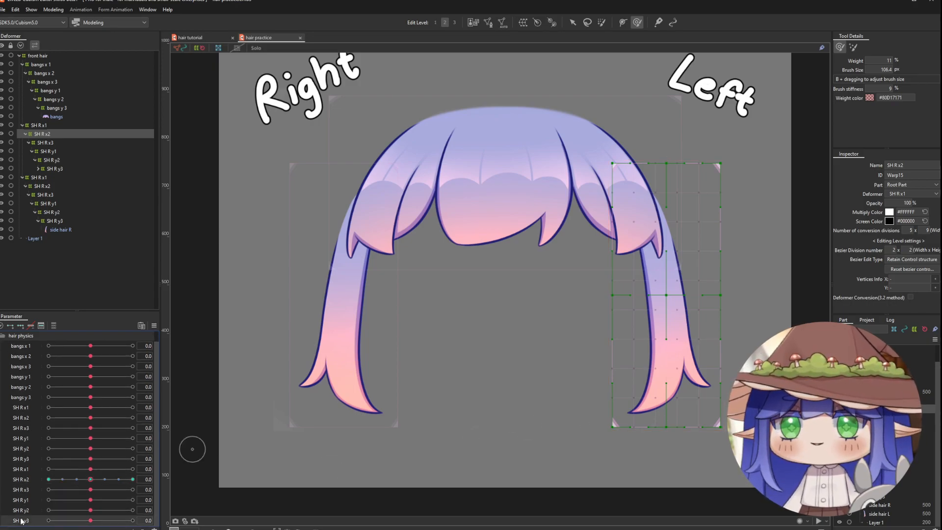
Step: Create three nested parent warp deformers, front hair 1, front hair 2 and front hair 3, around bangs x 1 and both SH R x1 deformers
double_click(41, 125)
double_click(39, 133)
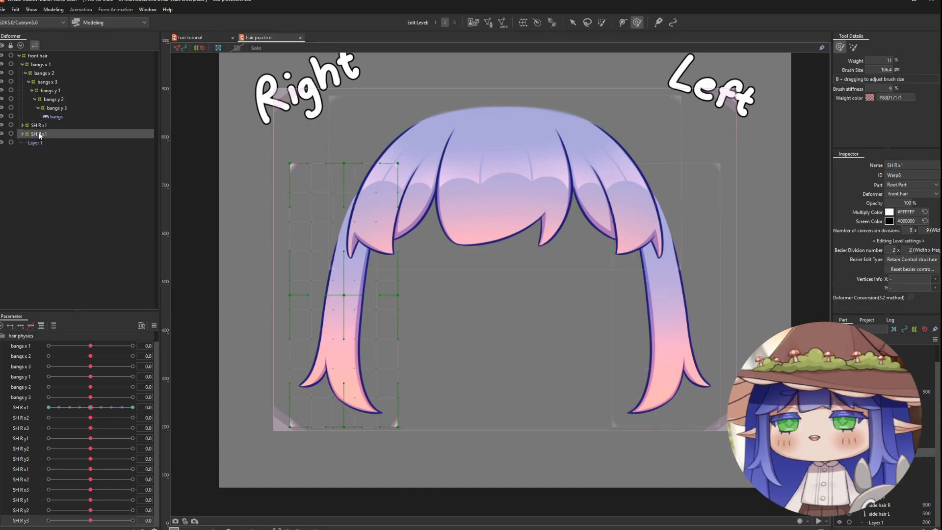
double_click(37, 64)
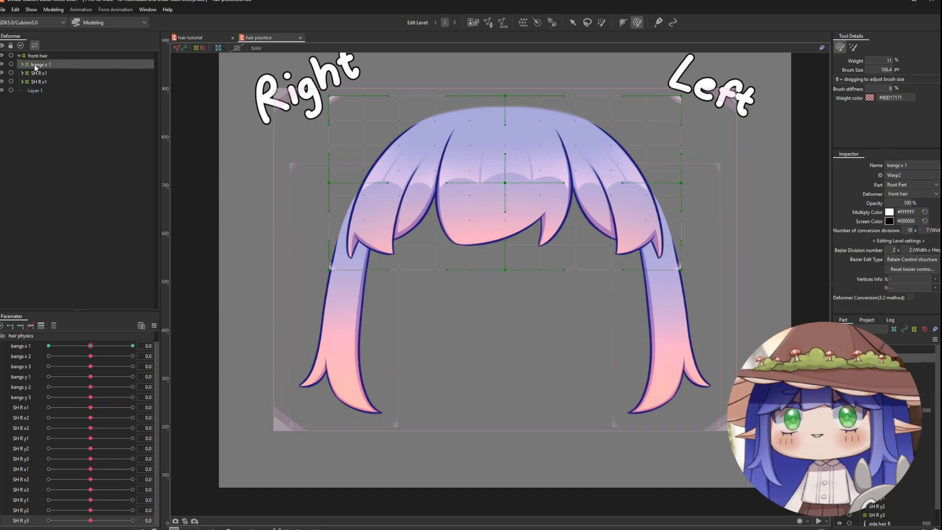
left_click(36, 81, "shift")
left_click(520, 23)
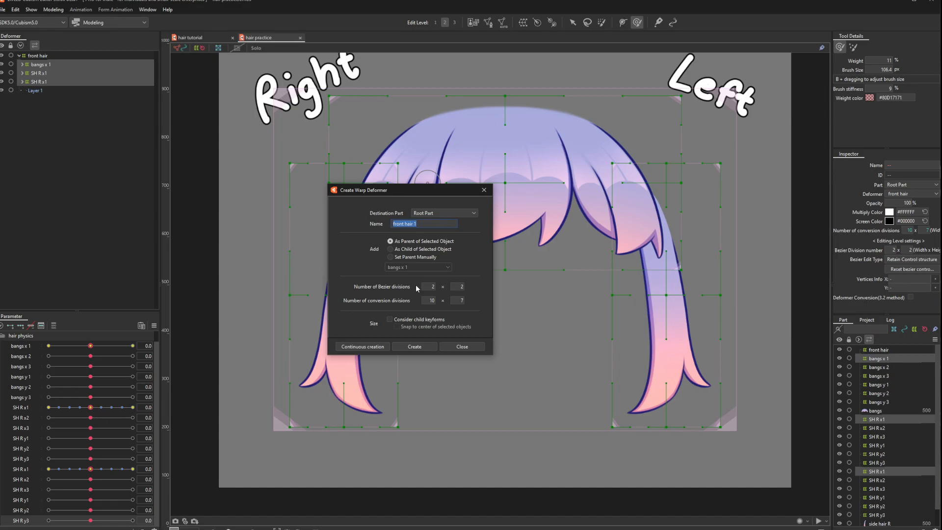
left_click(432, 345)
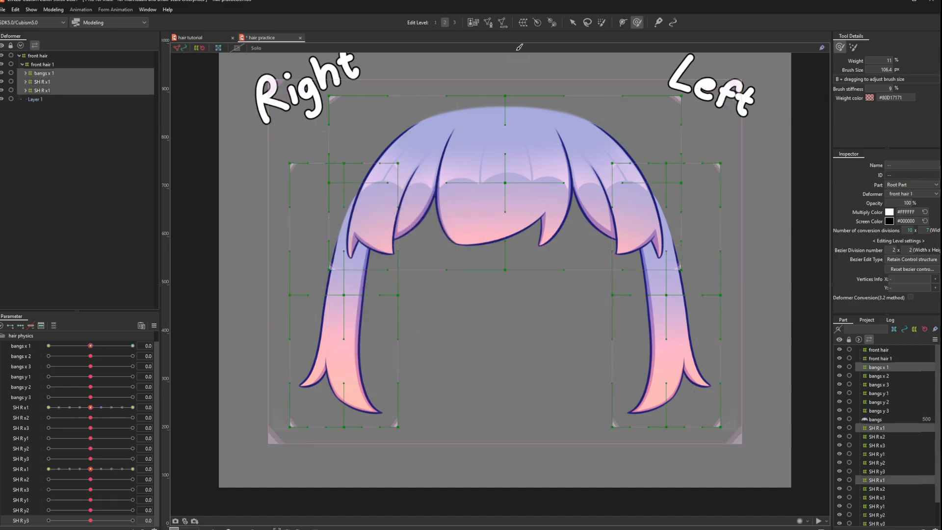
left_click(523, 22)
left_click(399, 346)
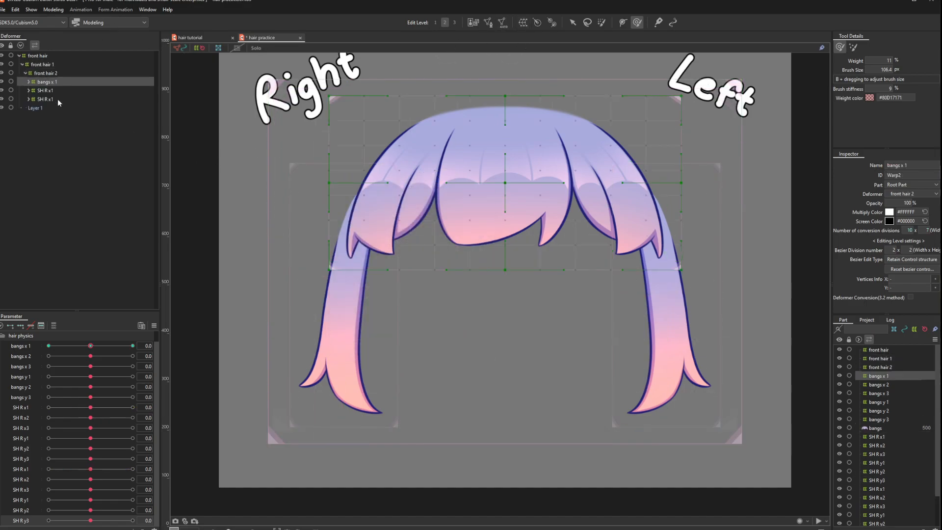
left_click(523, 22)
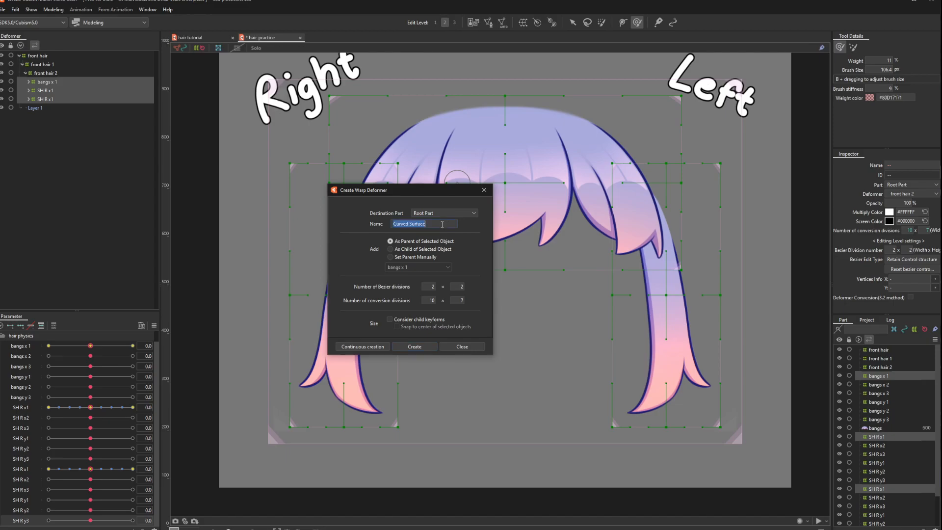
left_click(421, 347)
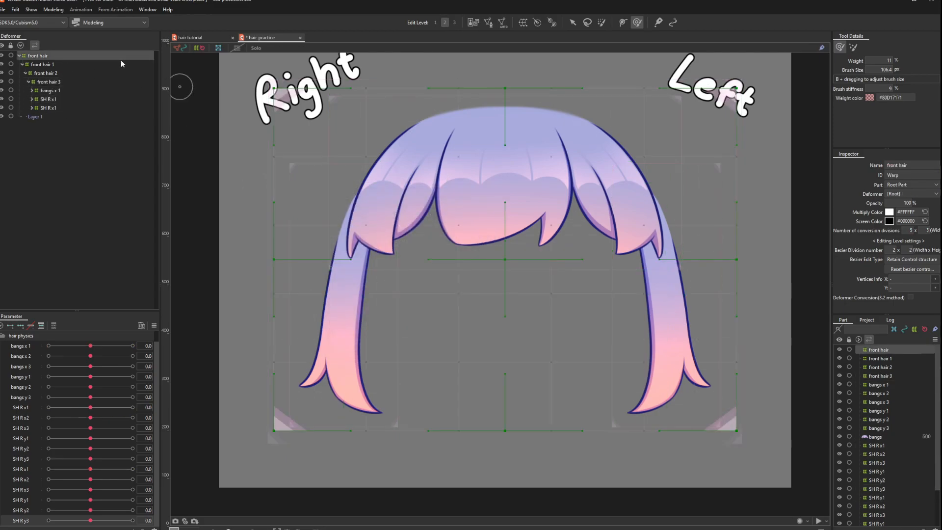
Step: Rename the three new warp deformers front hair x 1, front hair x 2 and front hair x 3
left_click(121, 64)
left_click(88, 73)
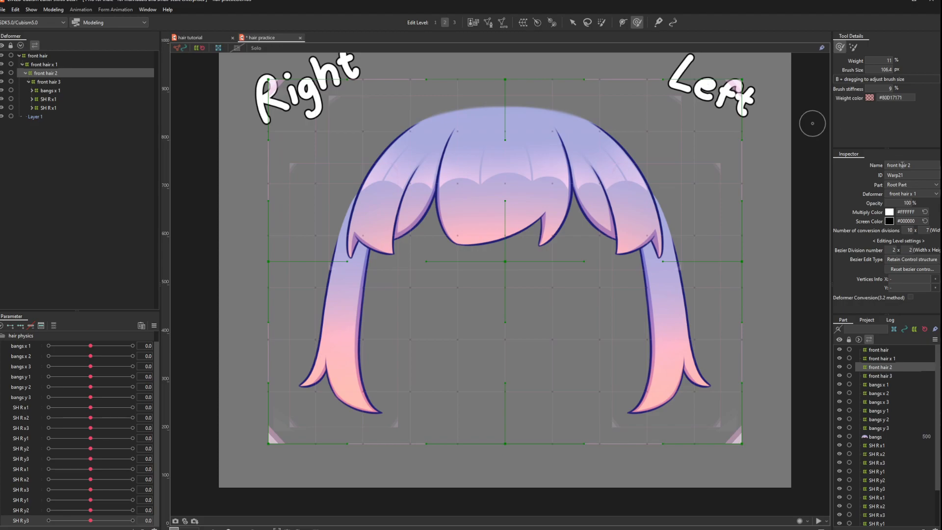
left_click(88, 83)
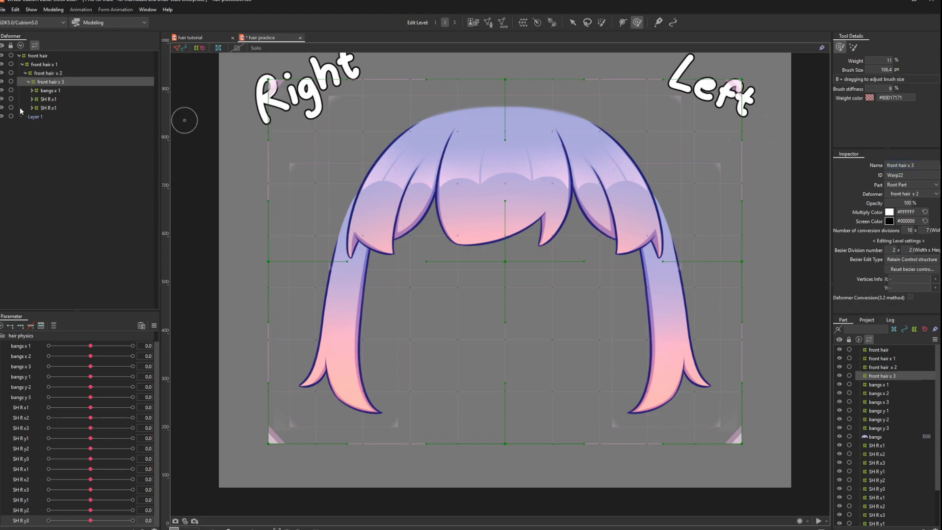
Step: Create a front hair y 1 warp deformer as the parent of bangs x 1 and both SH R x1 deformers
left_click(51, 91)
left_click(49, 108, "shift")
left_click(523, 23)
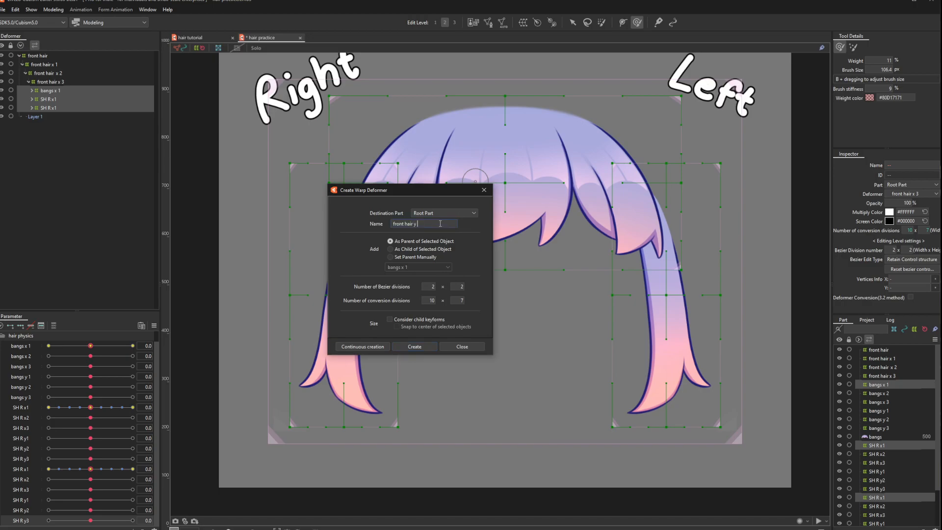
left_click(427, 346)
Step: Nest a front hair y 2 warp deformer inside front hair y 1 as the parent of the bangs and both side hair chains
left_click(73, 98)
left_click(72, 117, "shift")
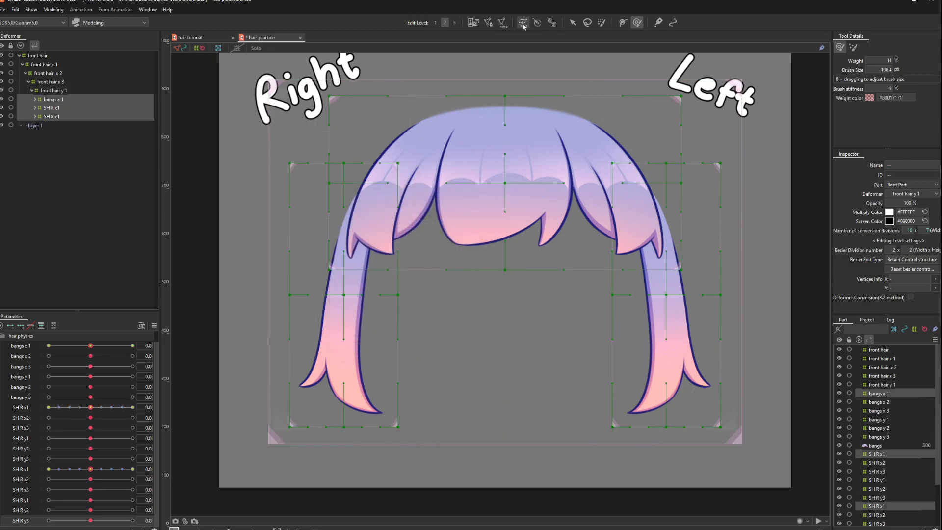
left_click(523, 22)
left_click(438, 222)
type("front hair y 1")
left_click(415, 347)
Step: Nest a front hair y 3 warp deformer inside front hair y 2 as the parent of bangs x 1 and both SH R x1 deformers
left_click(65, 107)
left_click(66, 125, "shift")
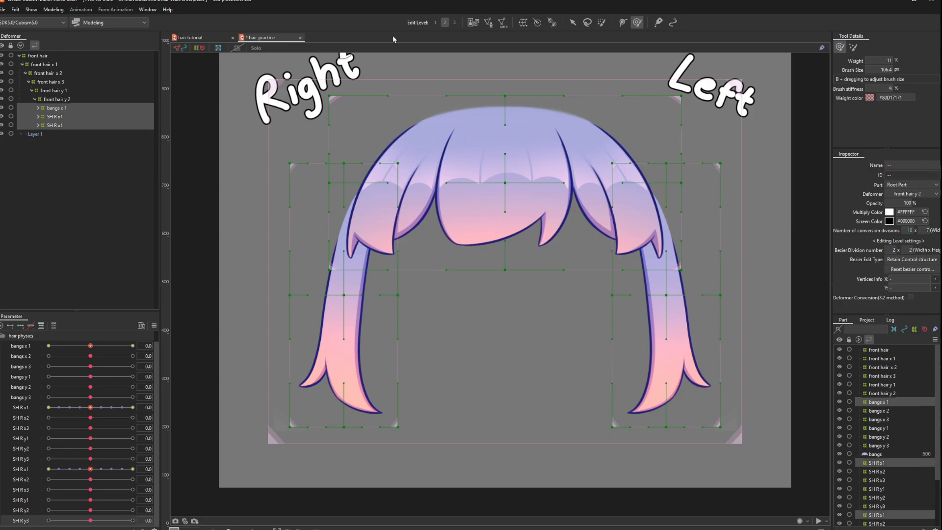
left_click(523, 23)
left_click(414, 346)
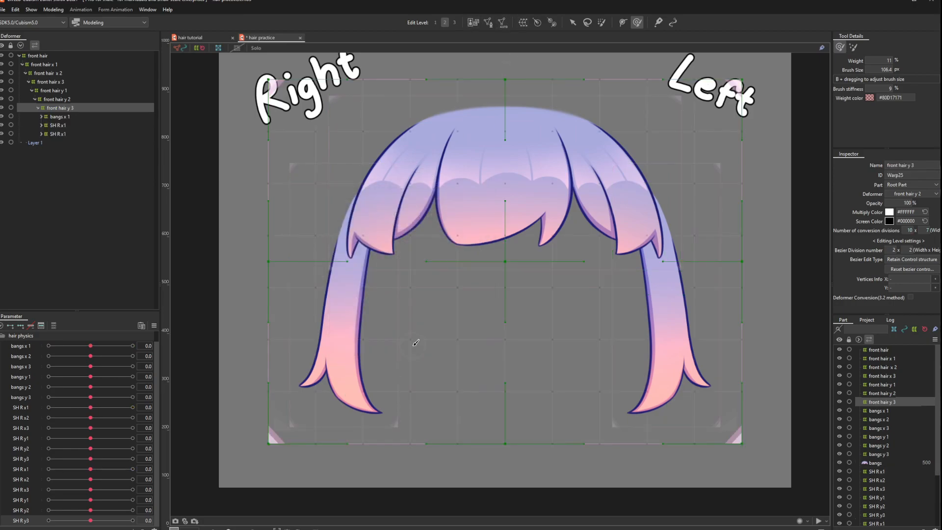
Step: Create the parameters front hair x 1, front hair x 2 and front hair x 3 in the hair physics group
left_click(72, 116)
left_click(47, 65)
left_click(133, 528)
type("front hair")
key("Return")
left_click(134, 528)
key("ctrl+v")
key("Return")
left_click(133, 529)
key("Return")
Step: Create the parameters front hair y 1, front hair y 2 and front hair y 3 in the hair physics group
left_click(134, 528)
type("front hair")
key("Return")
left_click(133, 528)
type("front hair y 2")
key("Return")
left_click(133, 529)
type("front hair y 3")
key("Return")
left_click(76, 99)
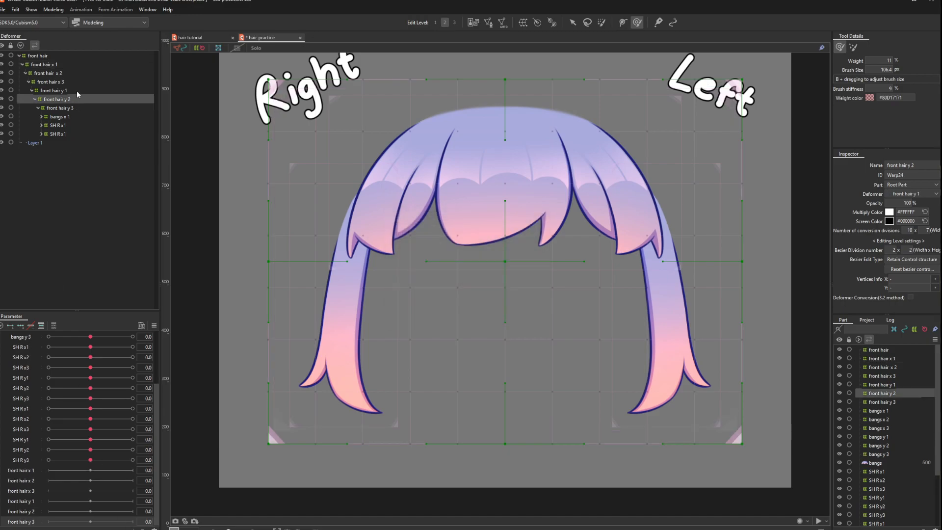
Step: Add three keys to the front hair y 3, y 2 and y 1 parameters for their matching warp deformers
left_click(68, 108)
left_click(83, 99)
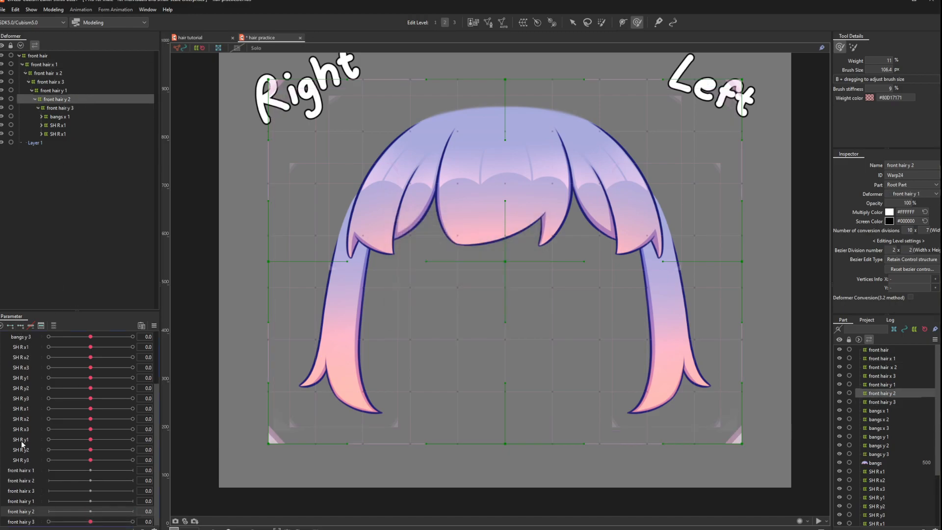
left_click(61, 92)
left_click(23, 502)
left_click(21, 326)
Step: Add three keys to the front hair x 3, x 2 and x 1 parameters for their matching warp deformers
left_click(51, 83)
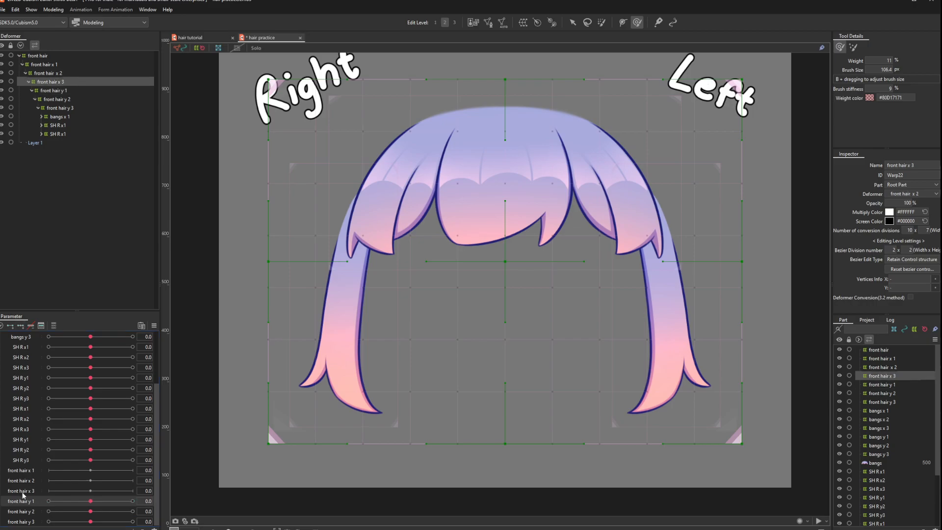
left_click(24, 492)
left_click(20, 326)
left_click(49, 73)
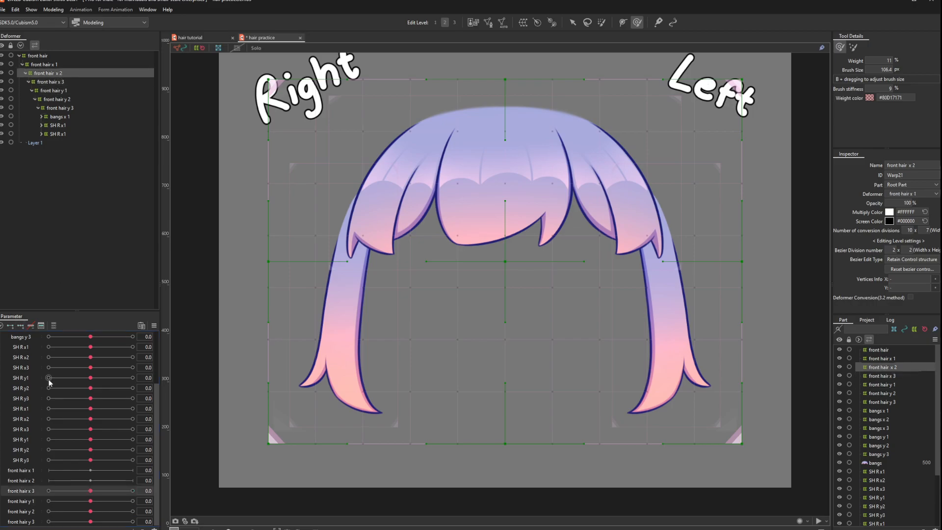
left_click(99, 65)
Step: Sway the front hair x 1 warp toward the Right label at -10 using a large deform brush, and reflect the motion to 10
left_click_drag(76, 473, 49, 471)
scroll(511, 240, "down", 3)
key("b")
left_click_drag(517, 146, 530, 281)
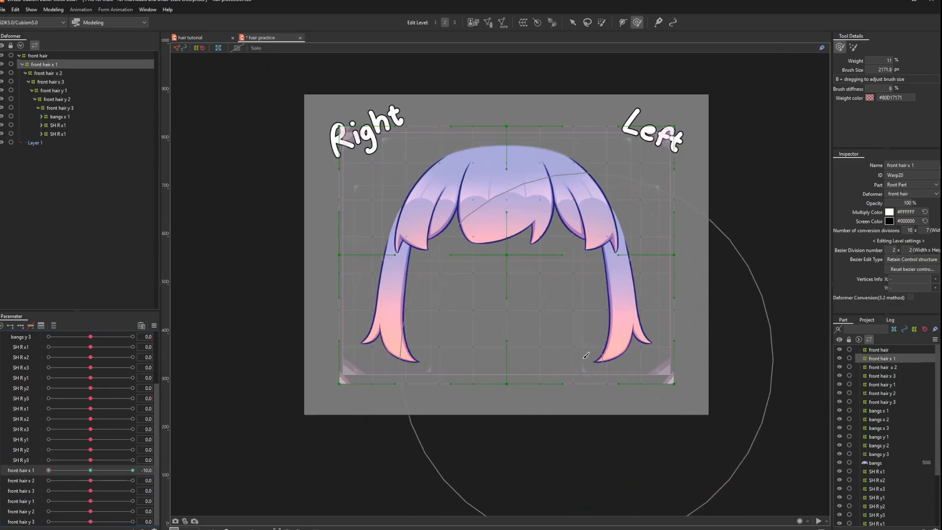
left_click_drag(591, 346, 352, 346)
mouse_move(49, 471)
left_mouse_down()
mouse_move(90, 472)
mouse_move(49, 480)
left_mouse_up()
left_click(49, 470)
left_click(154, 326)
left_click(180, 404)
Step: Sway the lower part of the front hair x 2 warp toward the Right label at -10 and reflect the motion to 10
left_click(90, 72)
left_click_drag(603, 438, 197, 446)
mouse_move(90, 481)
left_mouse_down()
mouse_move(48, 480)
mouse_move(104, 481)
mouse_move(90, 480)
left_mouse_up()
left_click(154, 325)
left_click(187, 403)
Step: Bend the hair tips of the front hair x 3 warp toward the Right label at -10 with several brush strokes
left_click(87, 81)
left_click(49, 490)
left_click_drag(483, 237, 383, 241)
left_click_drag(426, 380, 267, 375)
mouse_move(648, 387)
left_mouse_down()
mouse_move(494, 373)
mouse_move(441, 423)
mouse_move(373, 431)
left_mouse_up()
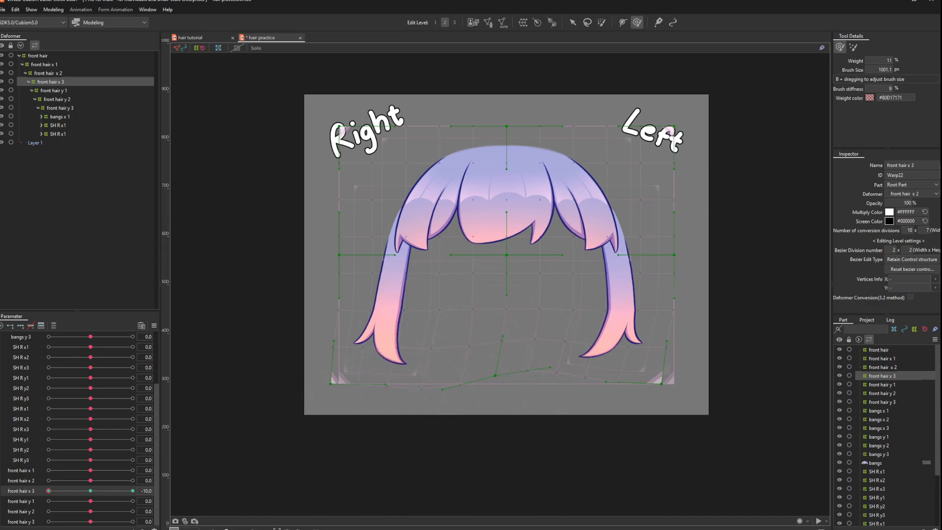
type("13")
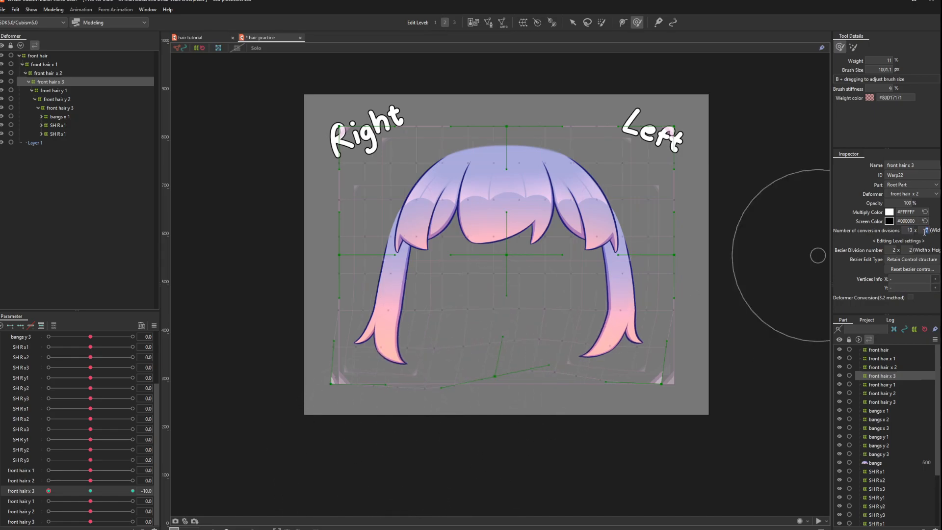
key("ctrl+z")
key("ctrl+z")
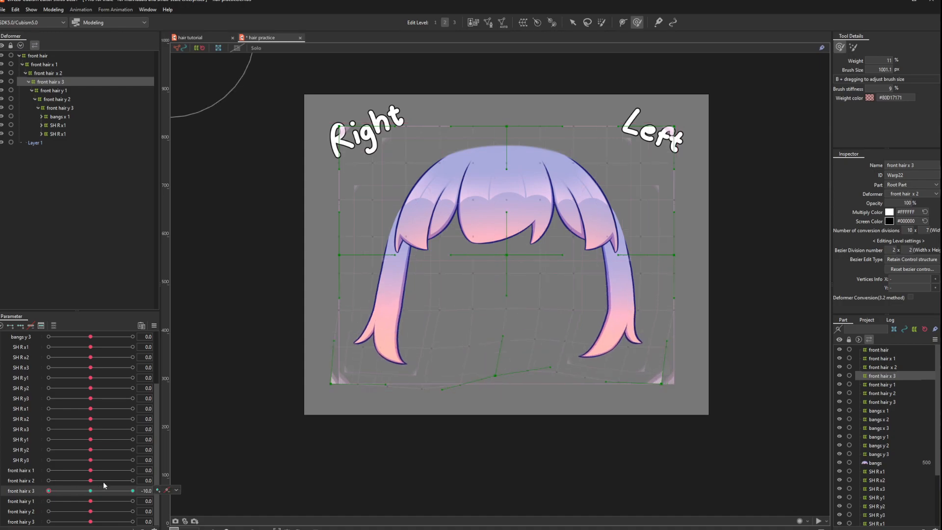
Step: Smooth the side hair curve in the front hair x 3 warp at -10 with a smaller brush and reflect the motion
key("b")
mouse_move(580, 342)
left_mouse_down()
mouse_move(576, 360)
mouse_move(579, 339)
mouse_move(596, 357)
mouse_move(589, 318)
mouse_move(623, 312)
left_mouse_up()
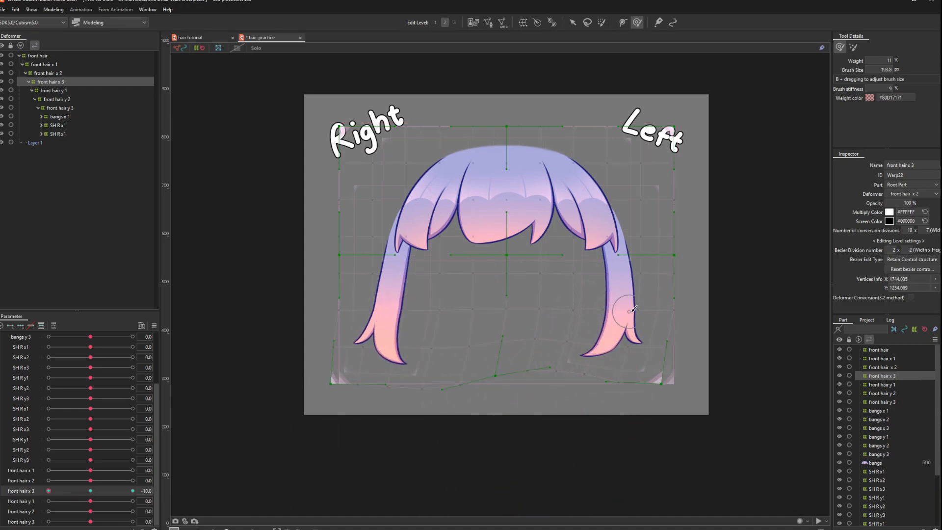
left_click(154, 326)
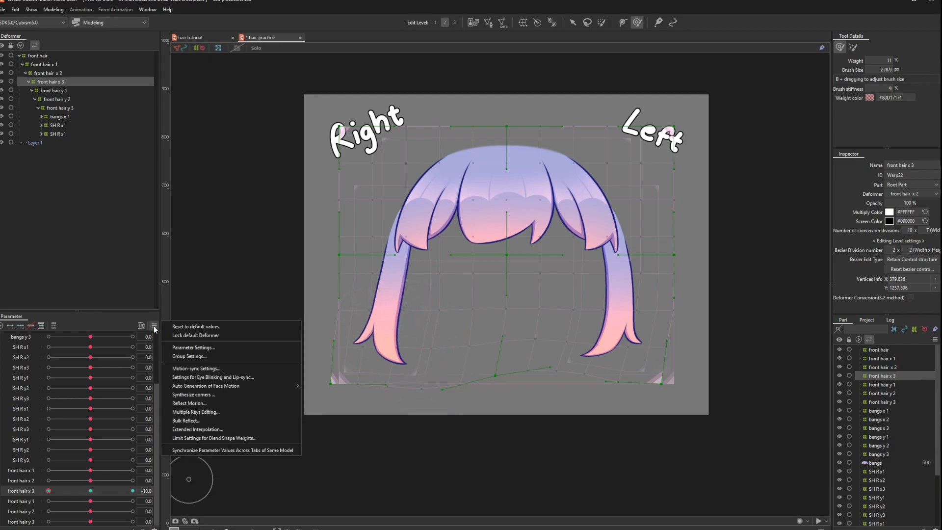
left_click(190, 403)
Step: Reset front hair x 3 to 0 and shape the front hair y 1 warp at -10 and 10 for vertical movement
left_click(88, 491)
left_click(67, 91)
left_click(48, 501)
key("b")
mouse_move(480, 228)
left_mouse_down()
mouse_move(509, 349)
mouse_move(506, 311)
mouse_move(547, 374)
mouse_move(631, 375)
mouse_move(414, 386)
mouse_move(619, 400)
mouse_move(603, 397)
mouse_move(617, 337)
mouse_move(568, 395)
left_mouse_up()
left_click_drag(50, 501, 133, 501)
key("b")
mouse_move(503, 317)
left_mouse_down()
mouse_move(507, 329)
mouse_move(508, 305)
mouse_move(589, 326)
mouse_move(408, 379)
mouse_move(558, 399)
mouse_move(602, 364)
left_mouse_up()
mouse_move(131, 501)
left_mouse_down()
mouse_move(198, 472)
mouse_move(89, 501)
left_mouse_up()
Step: Shape the front hair y 2 warp at -10 and 10 with the deform brush, adjusting both side hairs
left_click(70, 99)
left_click(48, 511)
key("b")
mouse_move(406, 346)
left_mouse_down()
mouse_move(410, 331)
mouse_move(474, 291)
mouse_move(547, 306)
left_mouse_up()
left_click(133, 511)
left_click_drag(416, 291, 400, 288)
left_click_drag(603, 301, 622, 302)
mouse_move(132, 511)
left_mouse_down()
mouse_move(105, 498)
mouse_move(45, 500)
left_mouse_up()
Step: Curl the side hair tips inward at -10 and flare them outward at 10 on the front hair y 3 warp
left_click(60, 108)
left_click(90, 511)
left_click(49, 521)
left_click_drag(362, 387, 537, 400)
left_click_drag(655, 405, 529, 456)
left_click(133, 522)
left_click_drag(459, 439, 330, 419)
left_click_drag(638, 405, 726, 399)
left_click_drag(584, 459, 614, 519)
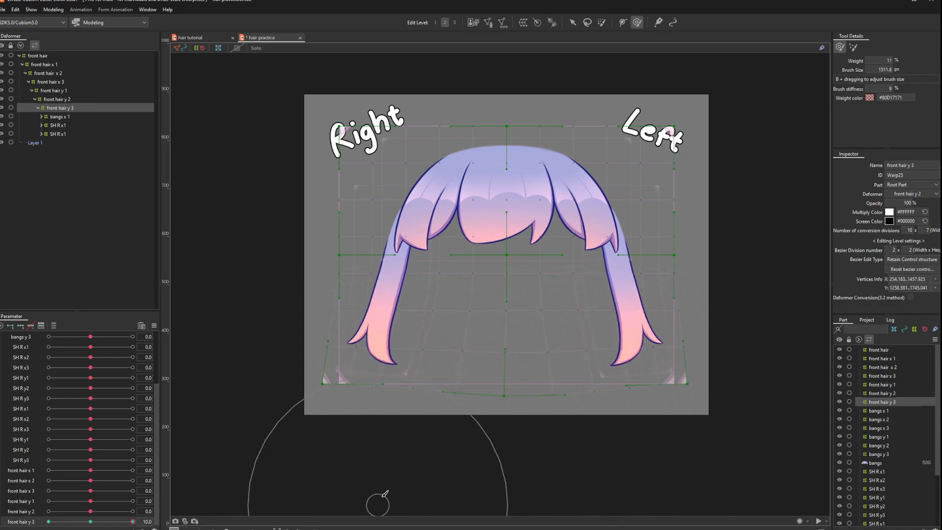
Step: Raise the lower middle of the front hair y 3 warp slightly at -10 and compare it with the 10 pose
left_click(49, 522)
left_click_drag(496, 417, 505, 362)
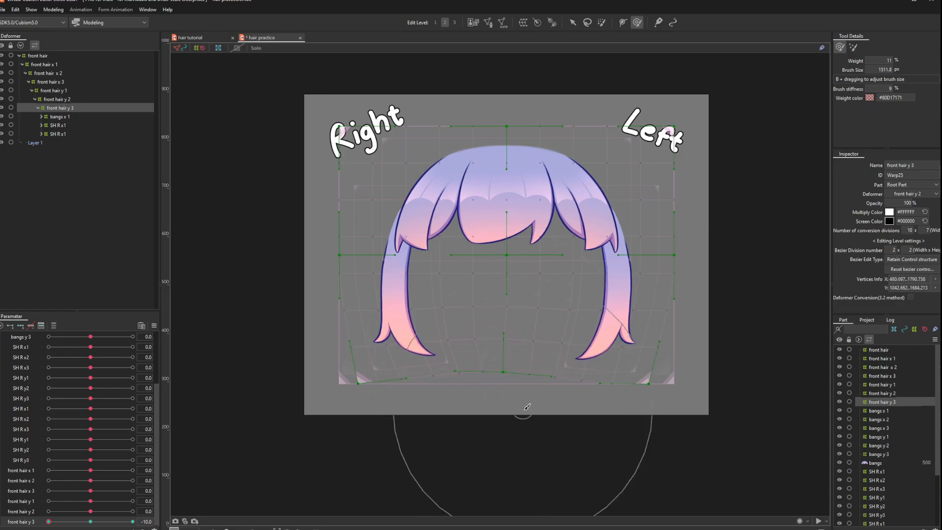
left_click(133, 521)
left_click(49, 521)
Step: Add a physics group named front hair x with the Head Input preset and the Hair (Long) physics model preset
left_click(53, 11)
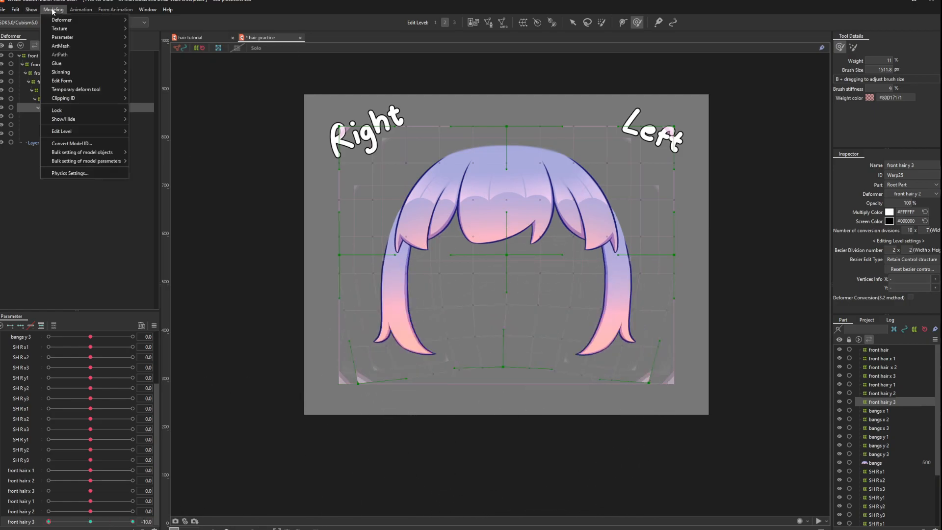
left_click(62, 171)
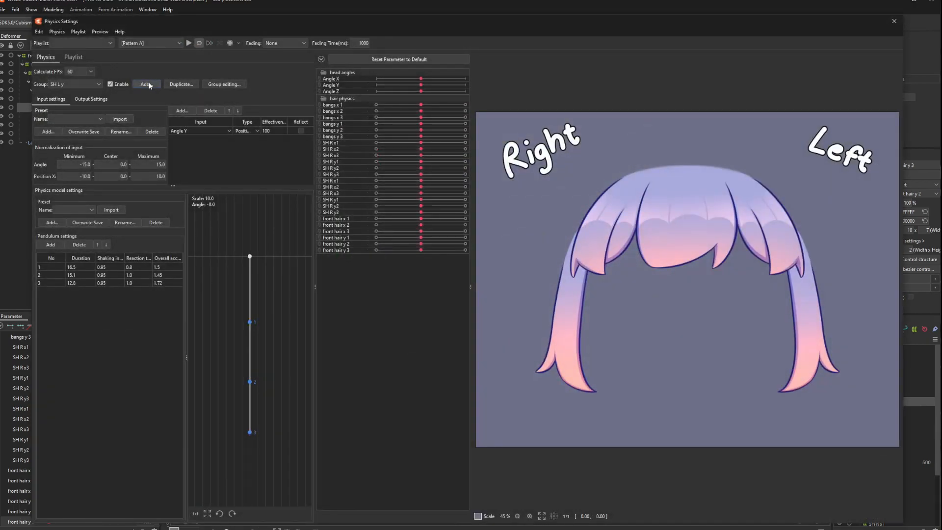
left_click(146, 84)
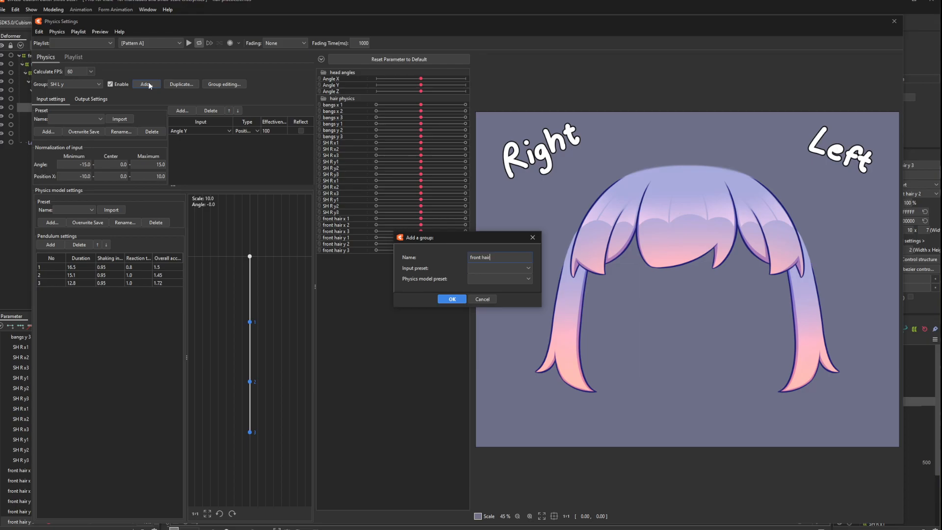
left_click(498, 268)
left_click(480, 285)
left_click(498, 279)
left_click(483, 305)
left_click(464, 301)
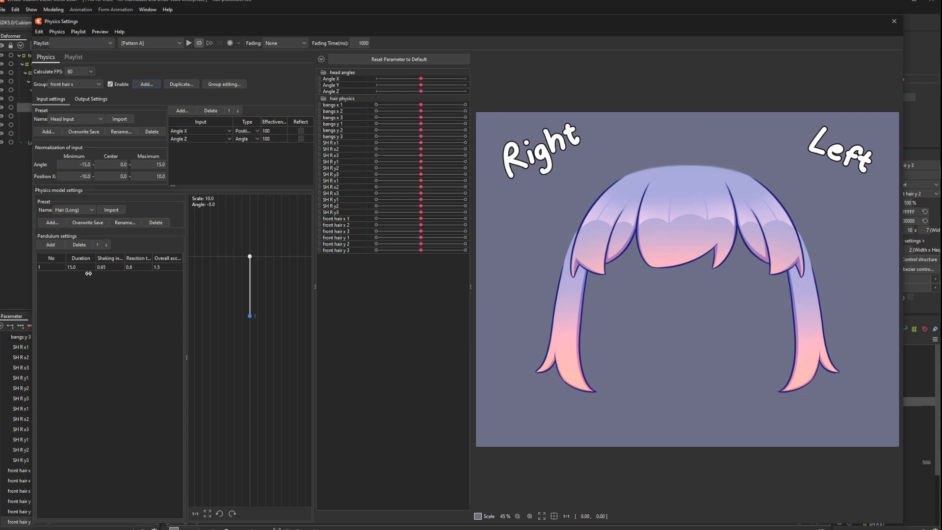
Step: Extend the group to three pendulums, output them to front hair x 1, x 2 and x 3 at scale 10, and test the sway
left_click(88, 98)
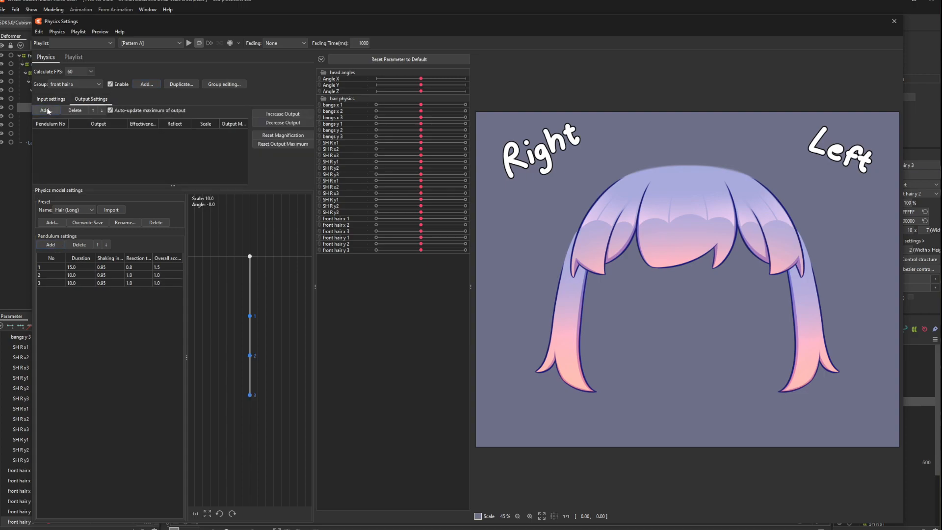
left_click(46, 110)
scroll(501, 265, "down", 3)
left_click_drag(474, 322, 474, 338)
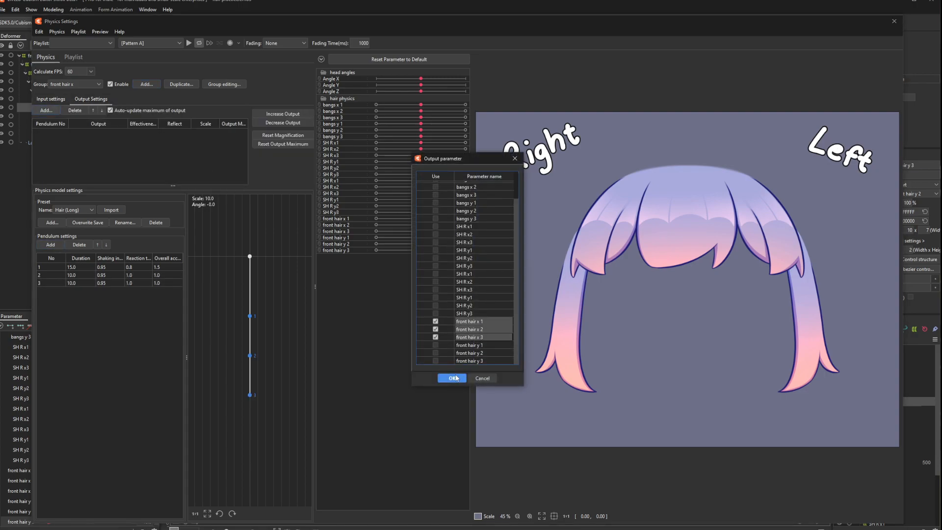
left_click(452, 378)
left_click(210, 123)
type("10")
key("Return")
left_click_drag(687, 256, 780, 294)
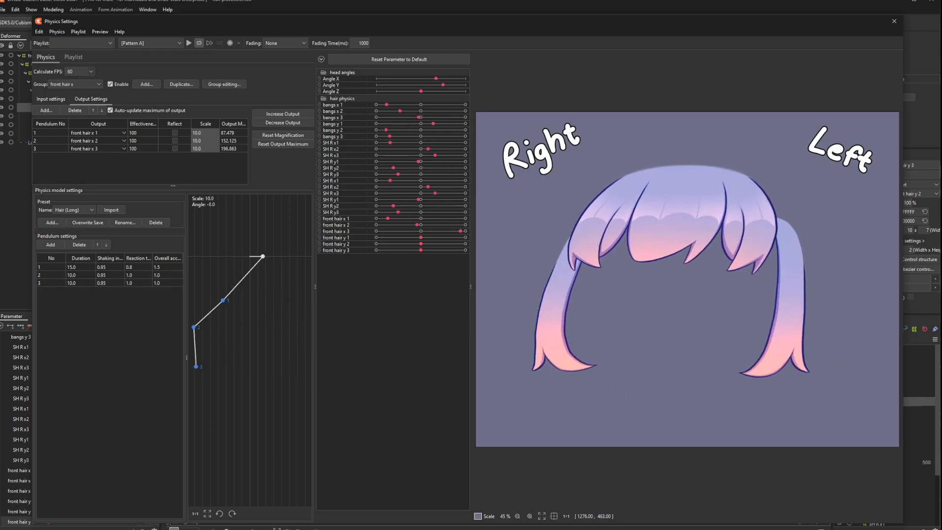
Step: Add a physics group named front hair y with the Head Input preset and the Hair (Long) physics model preset
left_click(142, 85)
type("front hair y")
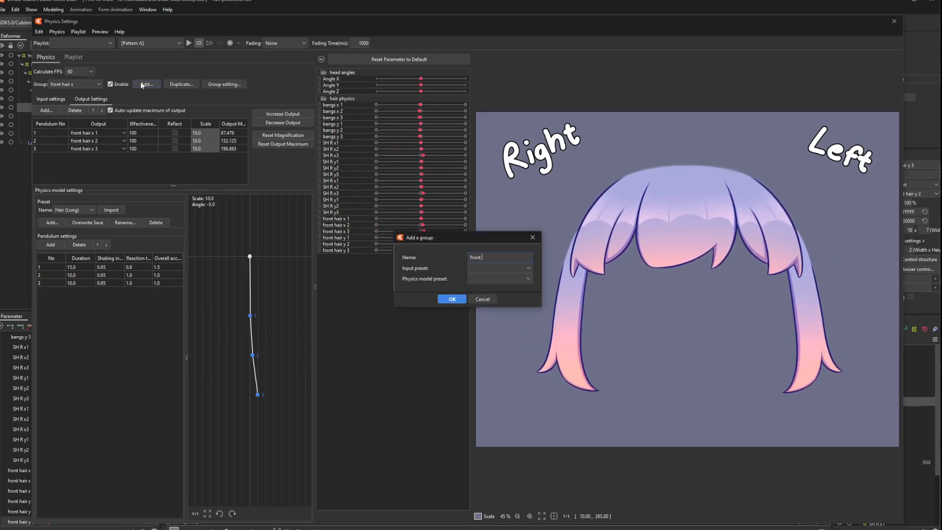
left_click(516, 268)
left_click(487, 287)
left_click(487, 279)
left_click(483, 304)
left_click(463, 300)
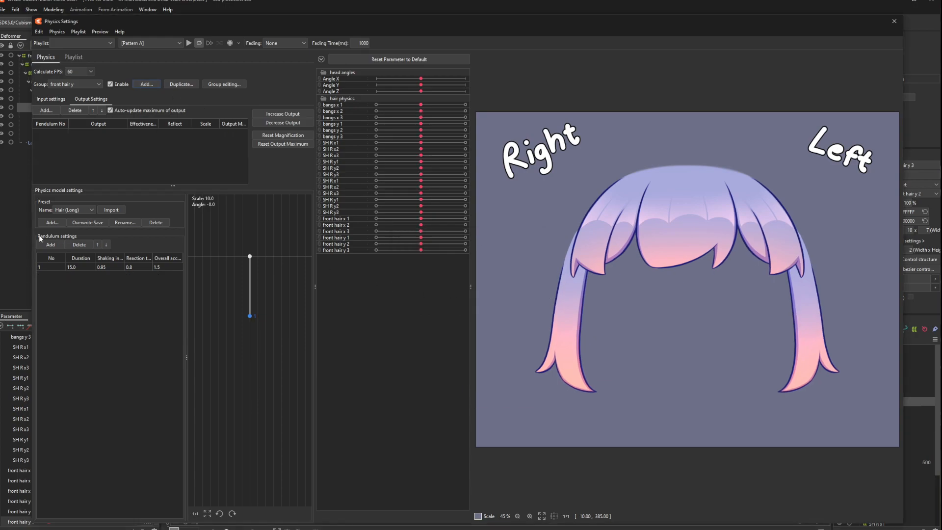
Step: Extend the front hair y group to three pendulums and output them to front hair y 1, y 2 and y 3 at scale 10
left_click(45, 241)
left_click(45, 242)
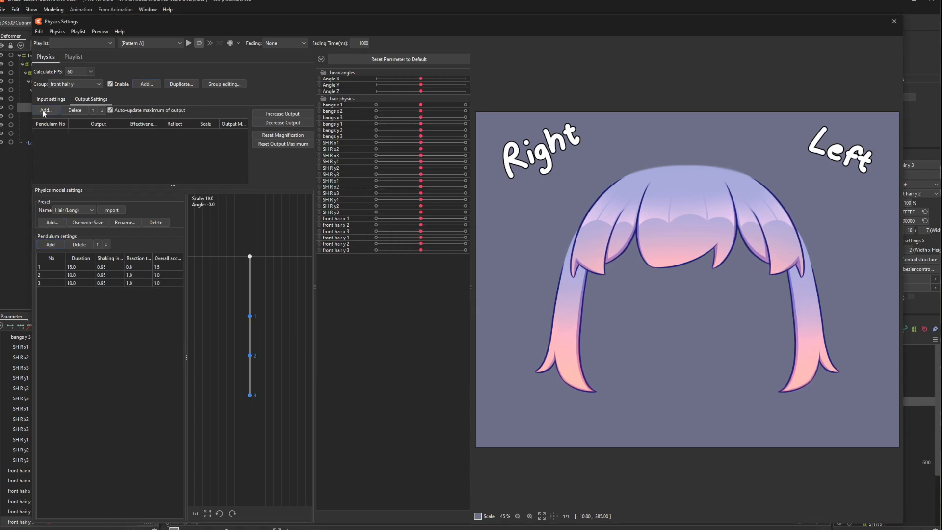
left_click(44, 110)
scroll(515, 225, "down", 2)
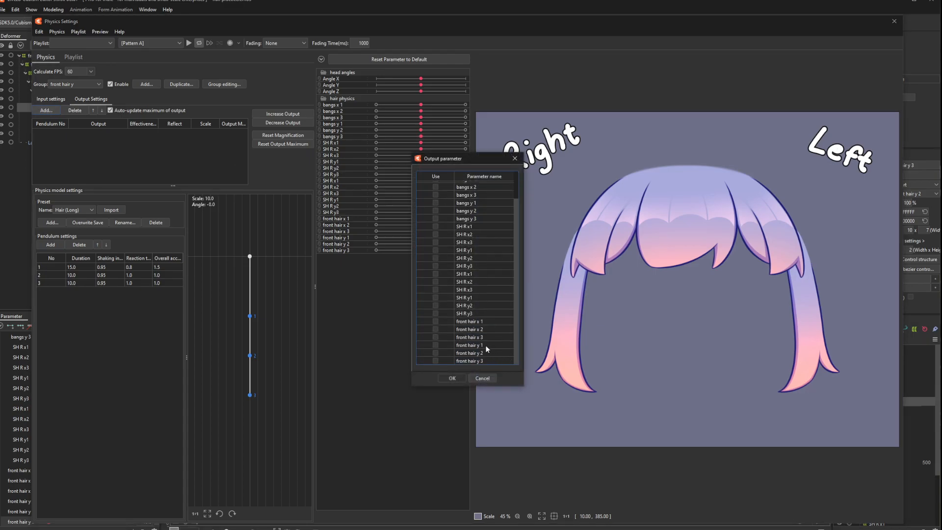
left_click(452, 378)
double_click(212, 125)
type("10")
key("Return")
Step: Make Angle Y the front hair y group's only input, delete the extra input, and test the head movement
left_click(60, 97)
left_click(186, 132)
left_click(187, 140)
left_click(186, 139)
left_click(200, 111)
left_click_drag(633, 236, 362, 333)
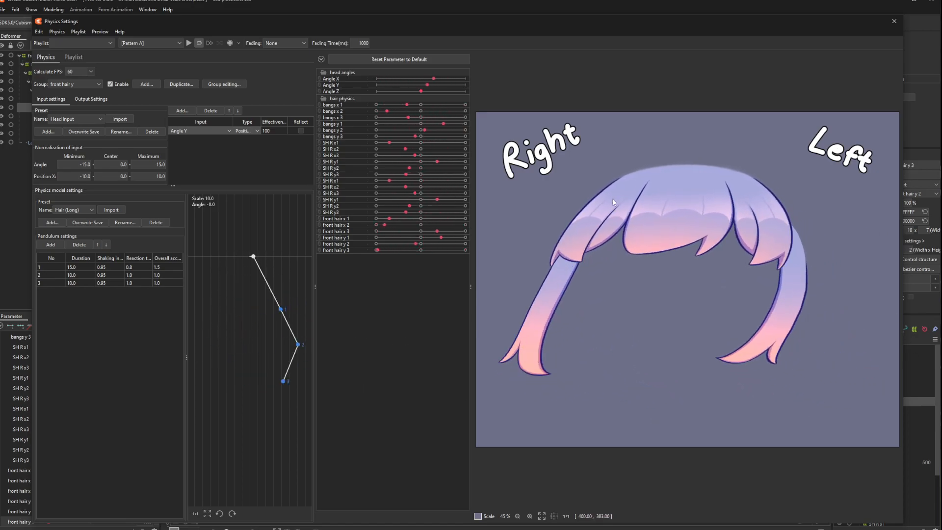
Step: Set the Angle X effectiveness of the front hair x group to 70 and test the motion in the preview
left_click(72, 85)
left_click(68, 142)
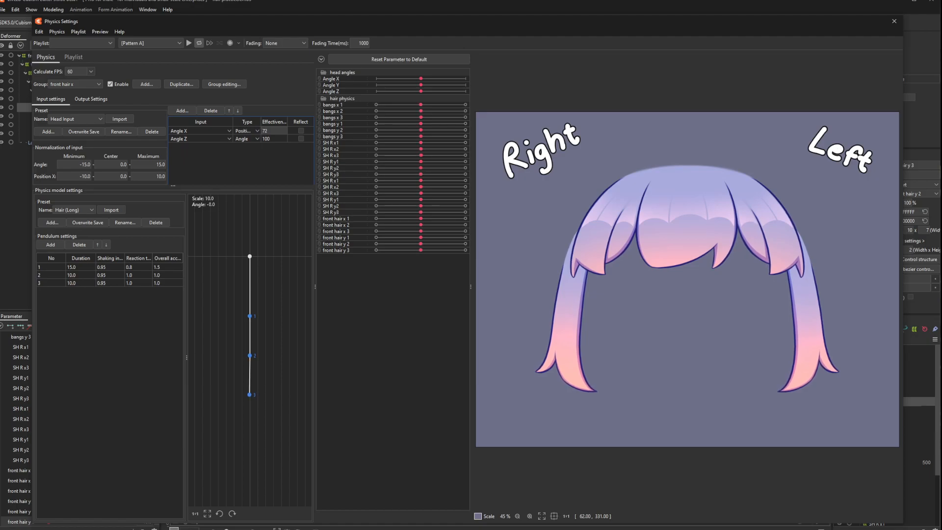
left_click_drag(742, 263, 693, 514)
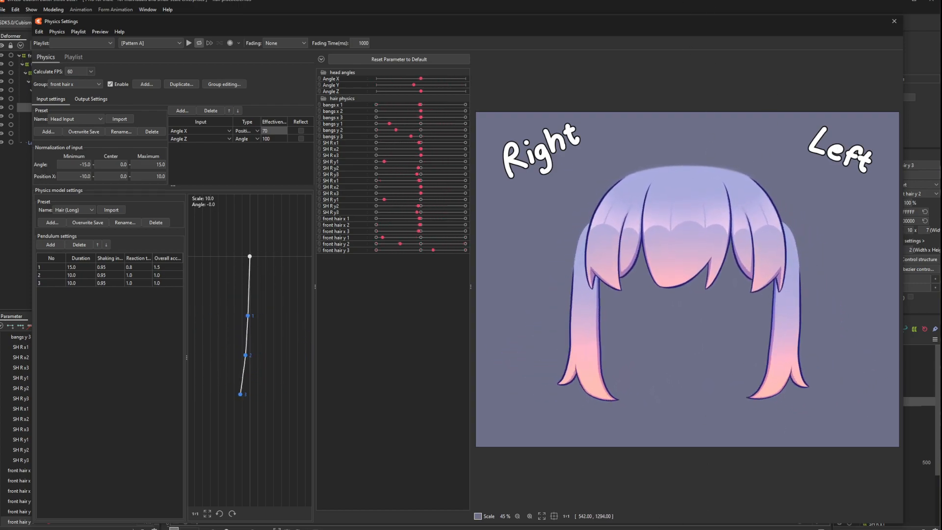
Step: Close the physics settings, reset front hair y 3 to 0 and save the model
left_click(901, 23)
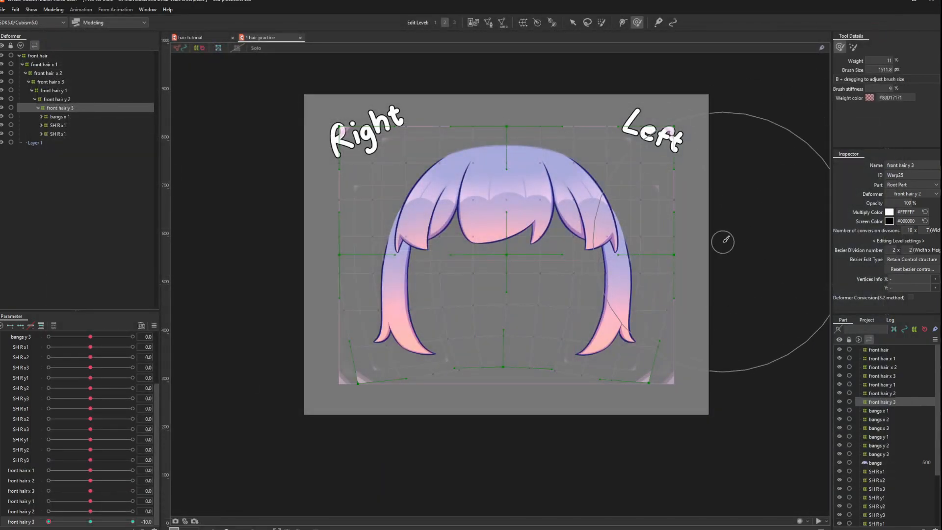
left_click(101, 523)
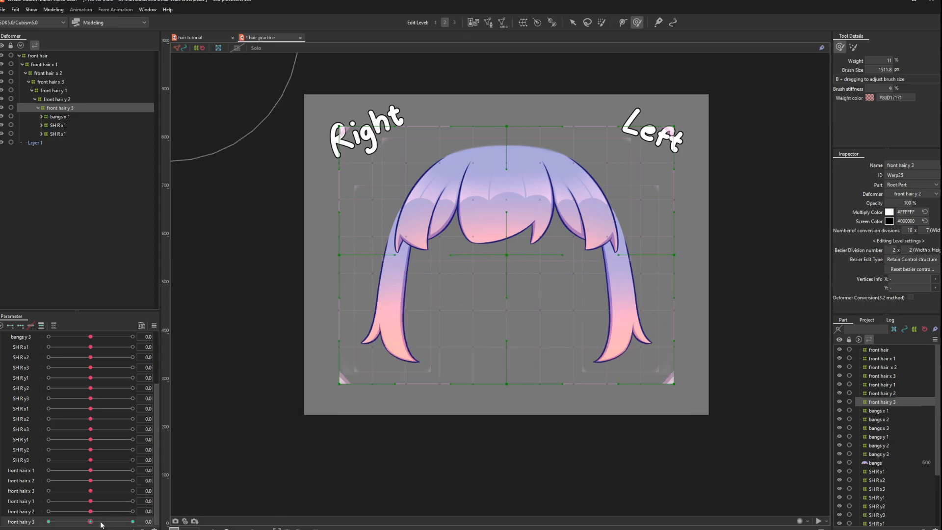
key("ctrl+s")
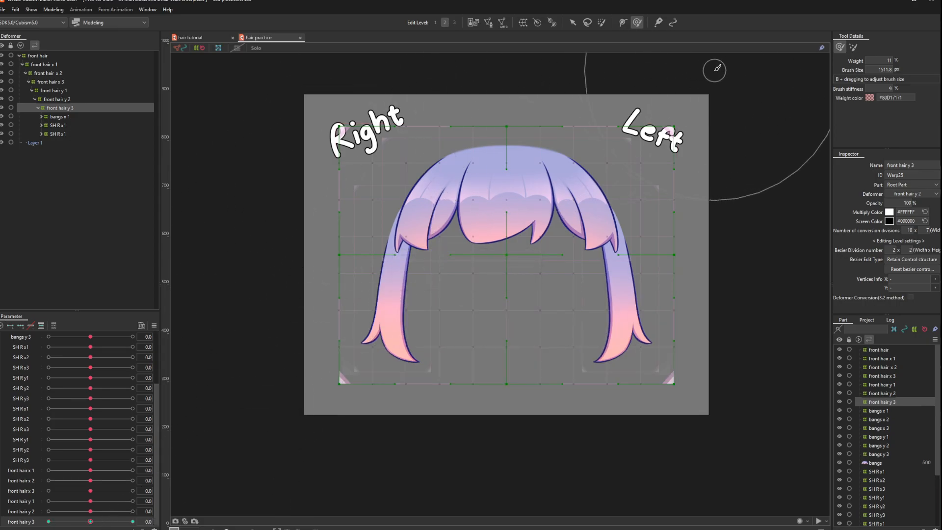